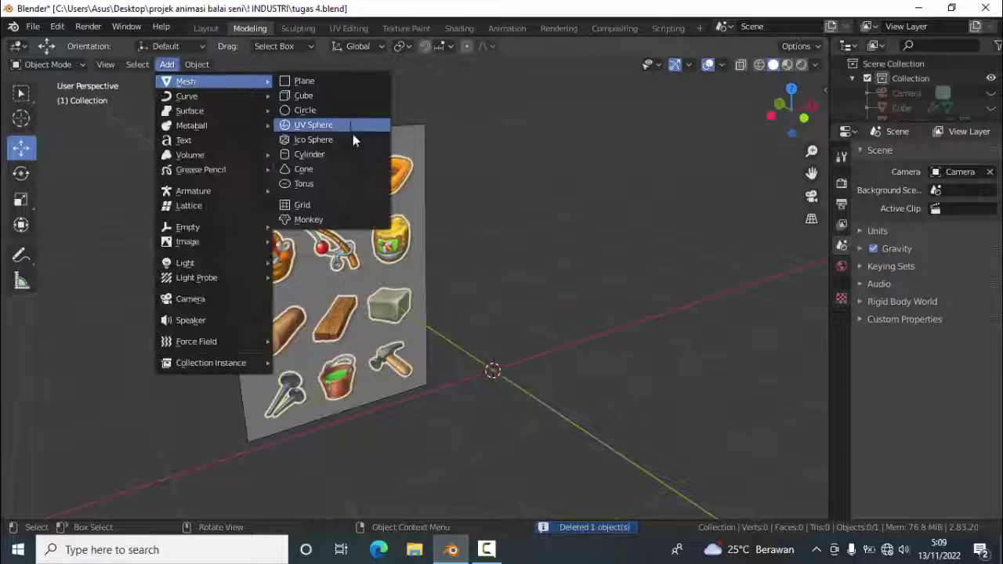
- Add a cylinder mesh and set its vertex count to 12
click(346, 155)
click(60, 507)
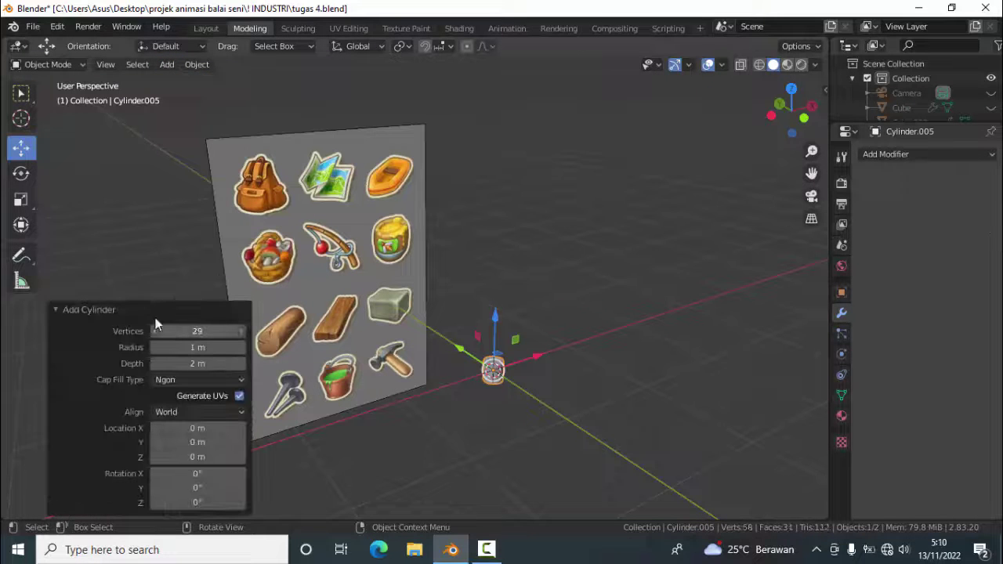
drag(155, 330, 94, 330)
scroll(536, 391, up, 3)
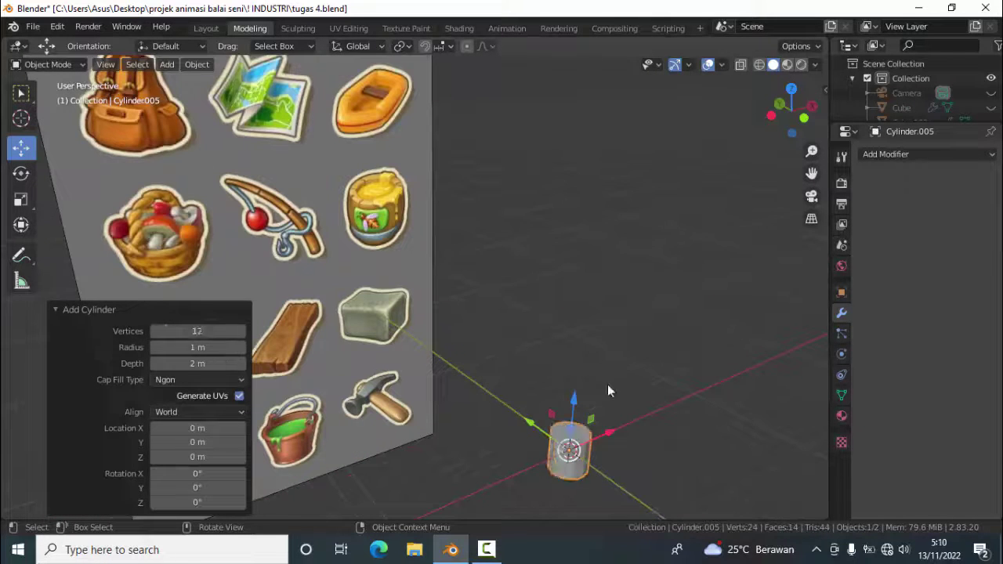
scroll(608, 384, up, 2)
scroll(616, 484, down, 3)
- Delete that cylinder, add a fresh cylinder in its place, and save the file
click(595, 465)
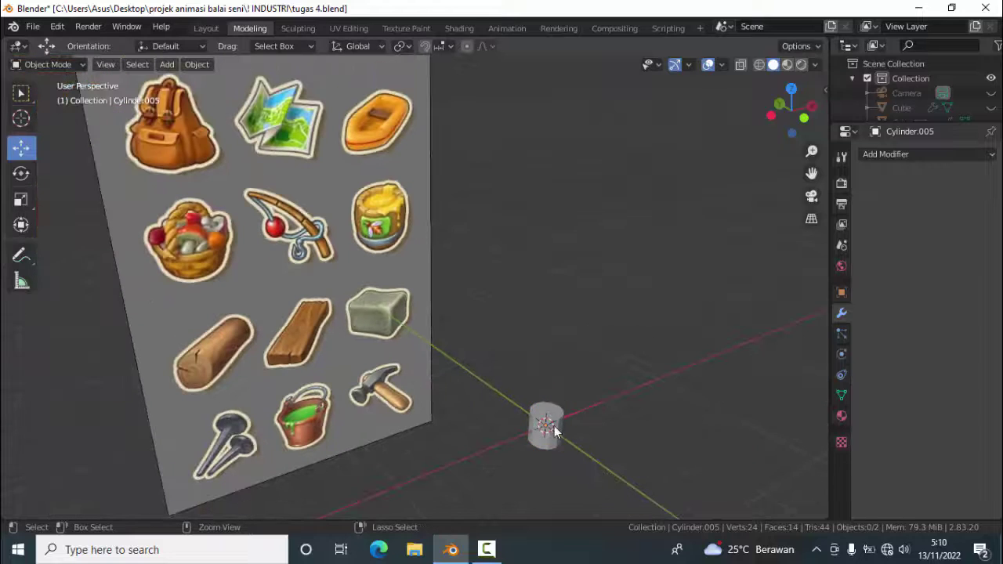
click(554, 426)
key(Delete)
click(167, 64)
click(381, 182)
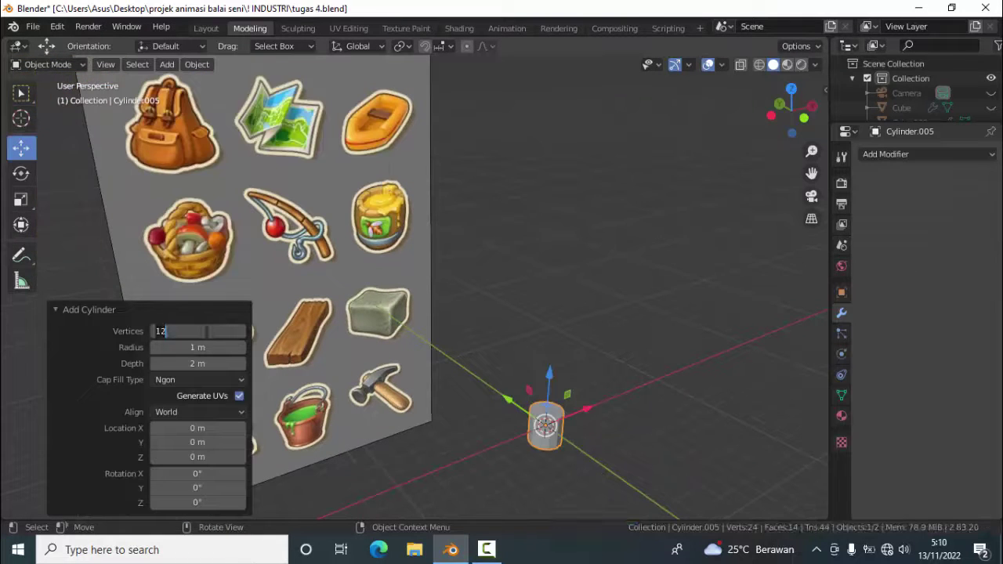
key(ctrl+s)
- Scale the cylinder up to a factor of 7.419
key(s)
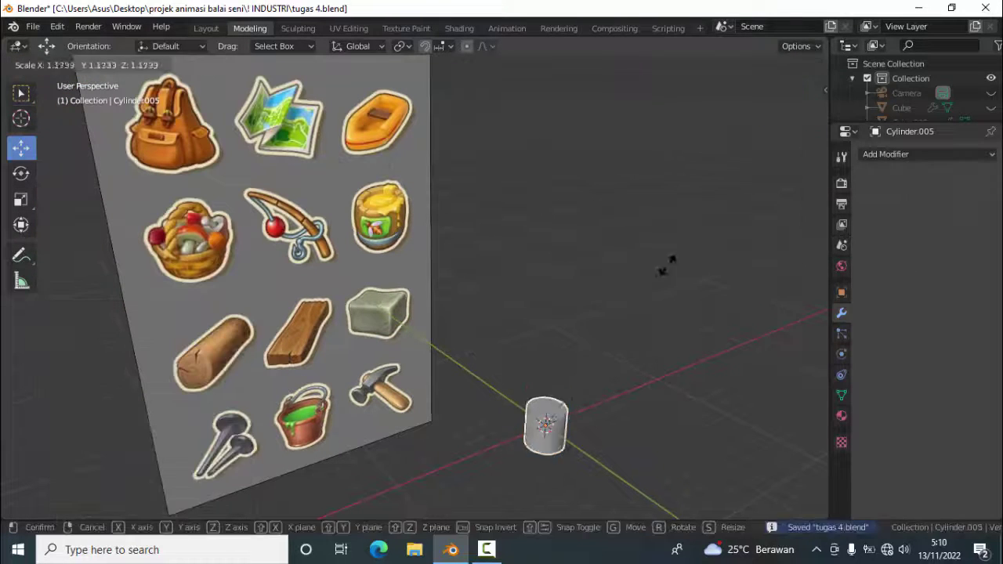
key(Escape)
click(22, 199)
drag(547, 424, 619, 325)
mouse_move(603, 396)
mouse_down()
mouse_move(577, 374)
mouse_move(571, 401)
mouse_move(577, 336)
mouse_up()
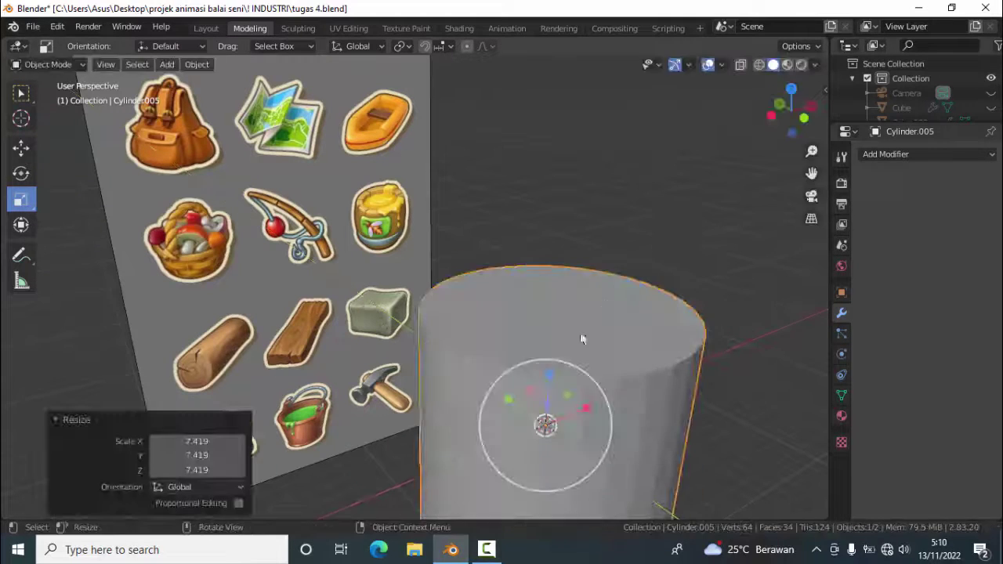
scroll(533, 345, down, 2)
- Move the cylinder 4.753 m along Y beside the reference board and save
key(shift+space)
key(g)
mouse_move(489, 358)
mouse_down()
mouse_move(626, 369)
mouse_move(587, 331)
mouse_up()
key(ctrl+s)
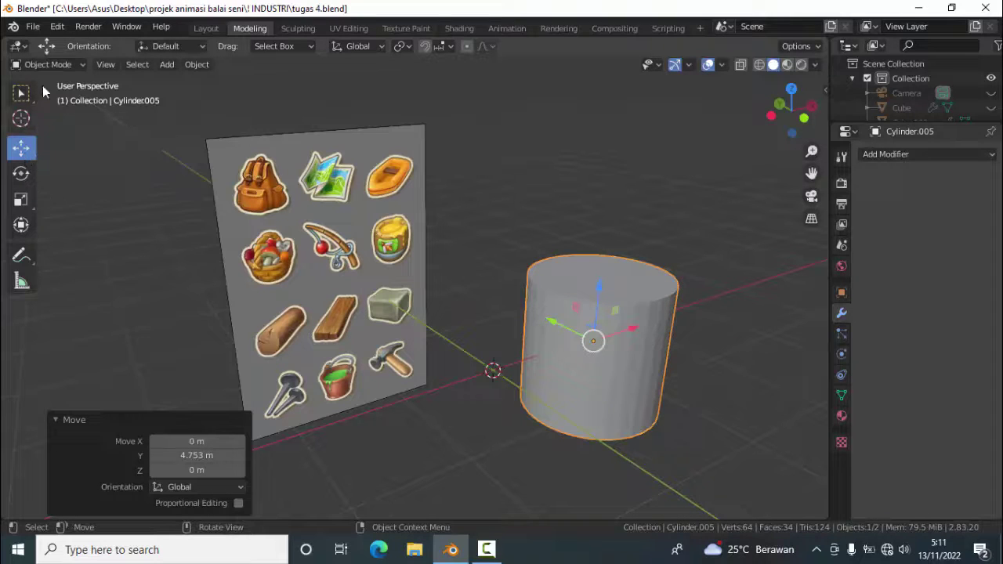
click(47, 66)
- In Edit Mode, loop-cut around the cylinder's middle and widen that loop
click(54, 97)
click(22, 390)
click(595, 349)
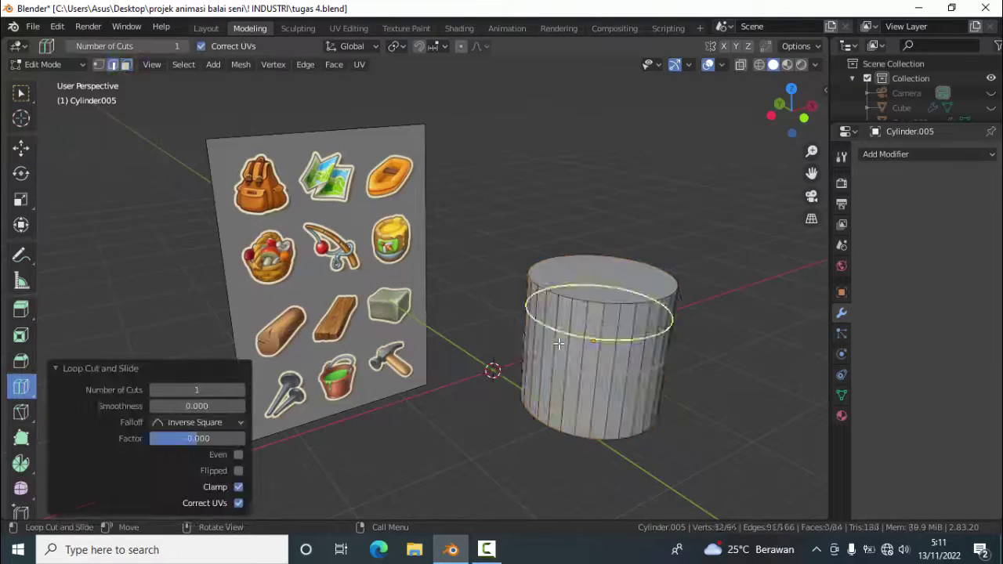
key(s)
click(617, 232)
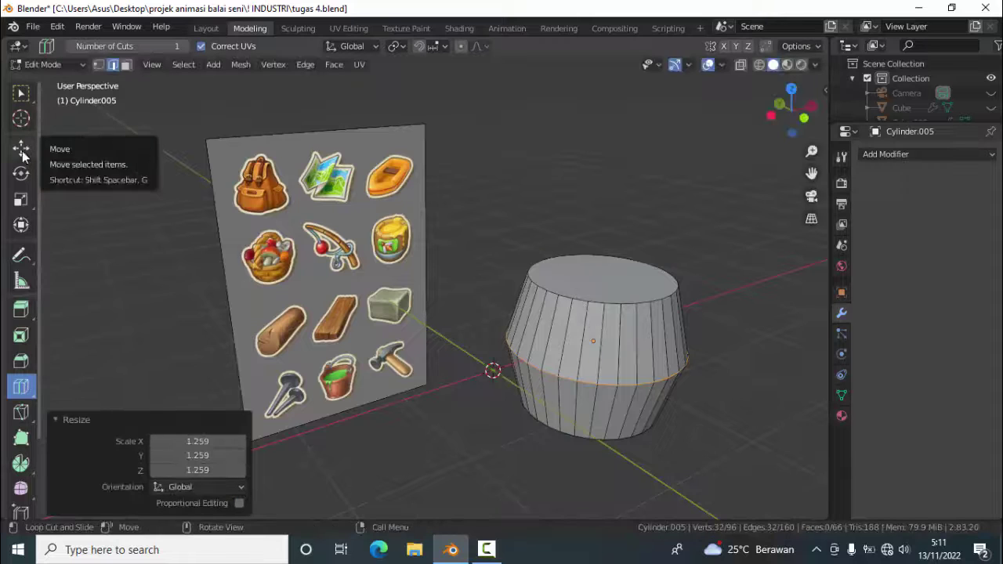
- Add 13 loop cuts, then bevel the middle band with 0.96 m offset and 5 segments, scaled outward
click(580, 289)
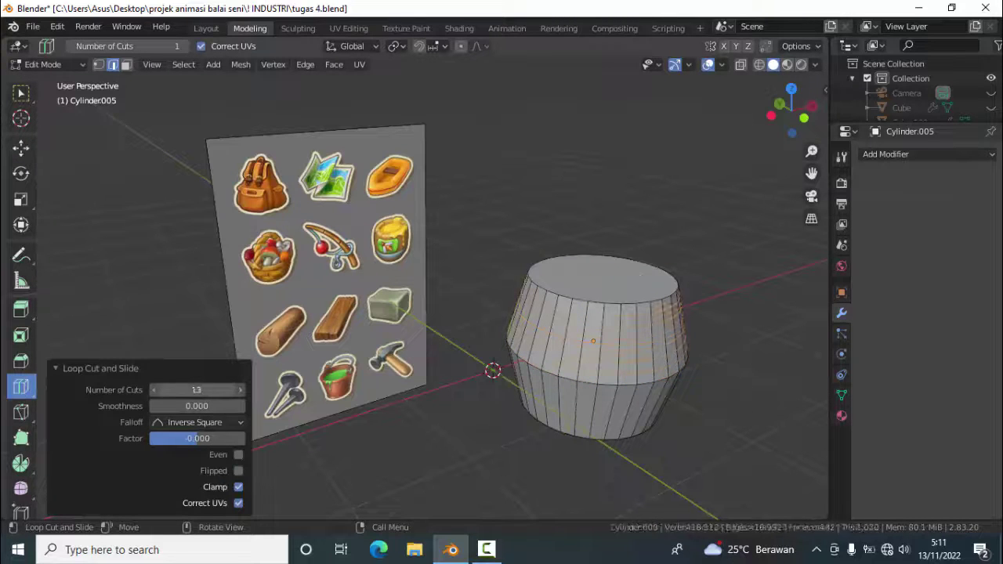
key(ctrl+b)
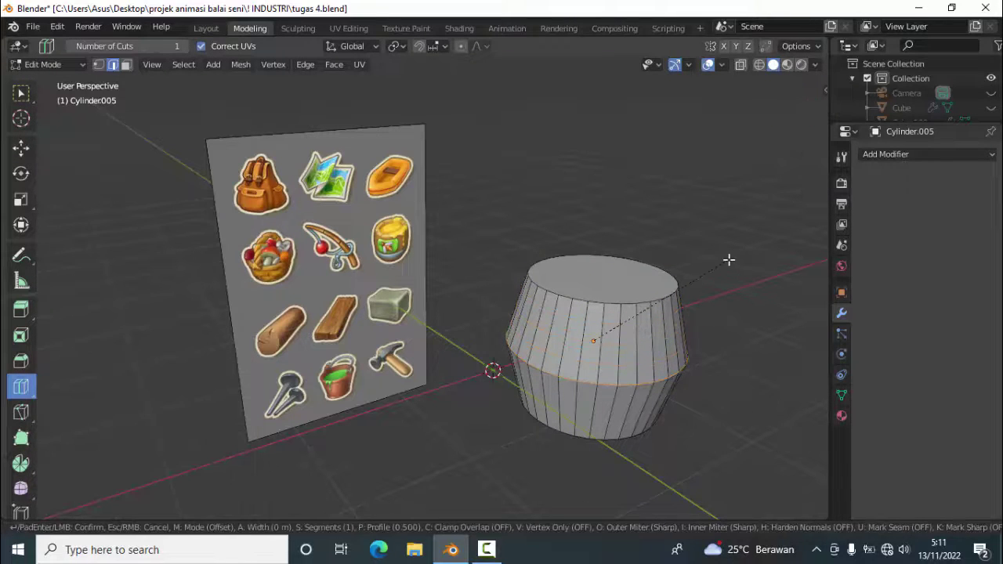
click(729, 260)
key(s)
click(735, 278)
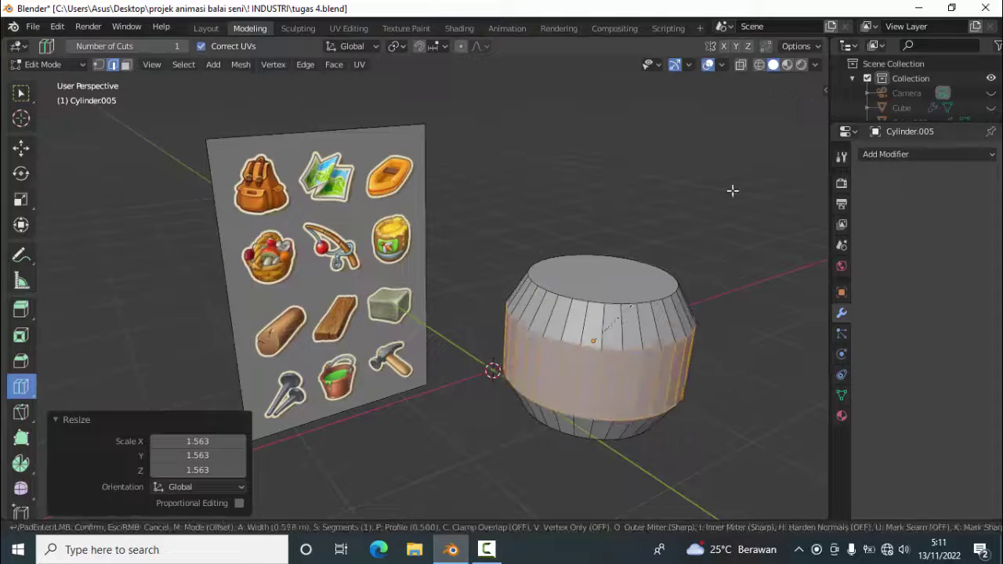
scroll(733, 191, up, 4)
click(689, 143)
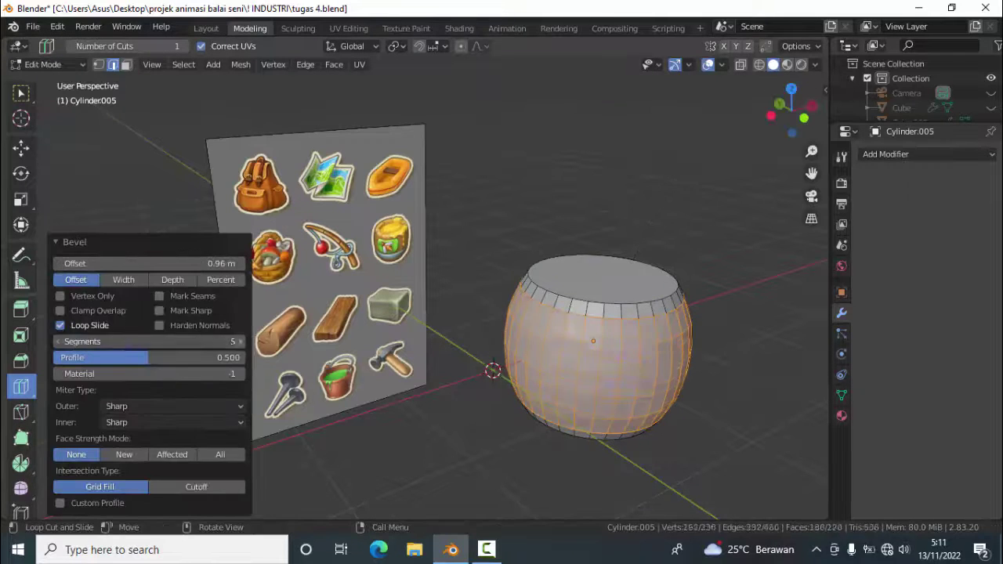
key(shift+space)
- Select an edge on the barrel's top and switch to the front view
key(g)
click(597, 255)
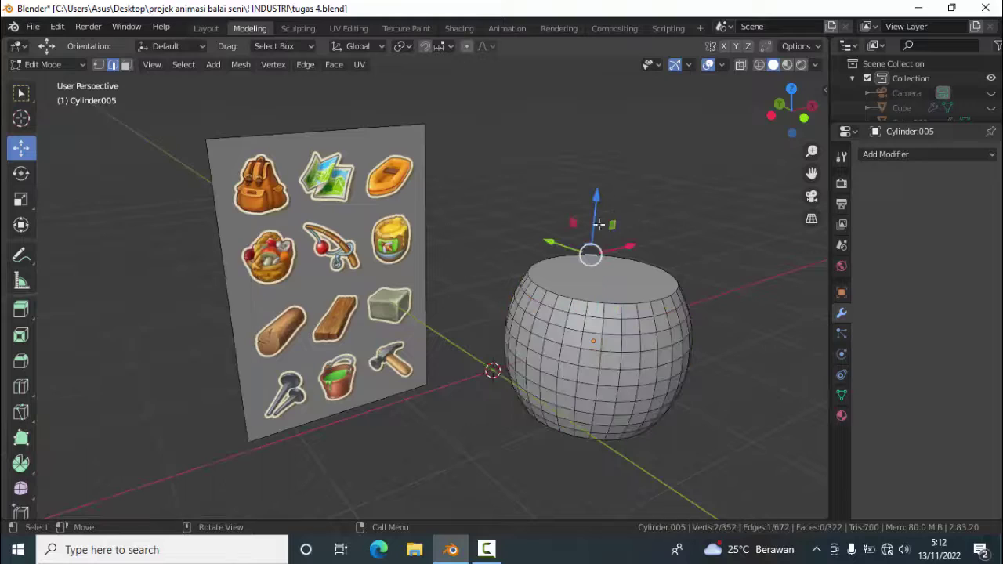
mouse_move(597, 256)
middle_down()
mouse_move(589, 314)
mouse_move(654, 307)
middle_up()
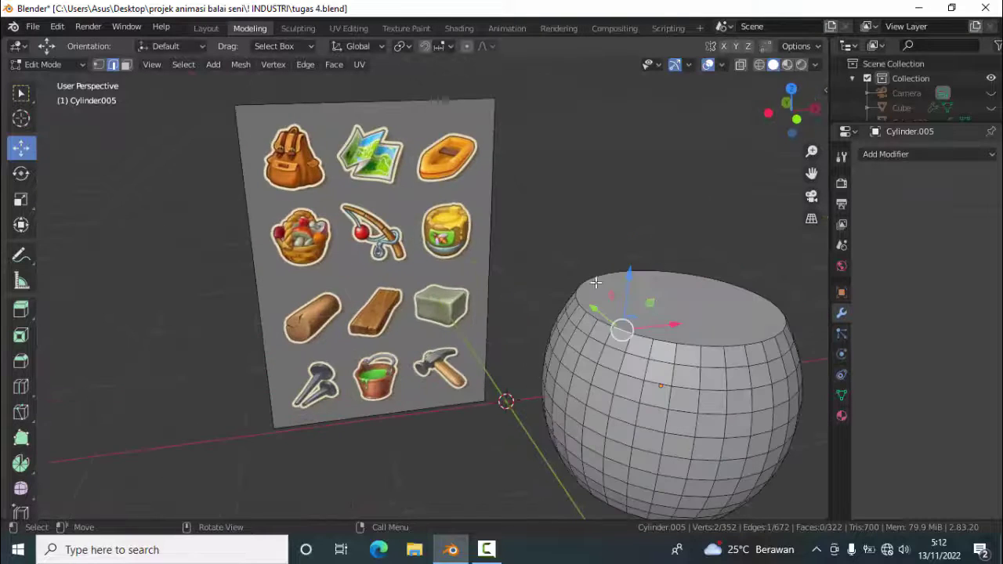
middle_drag(194, 195, 752, 318)
key(KP_1)
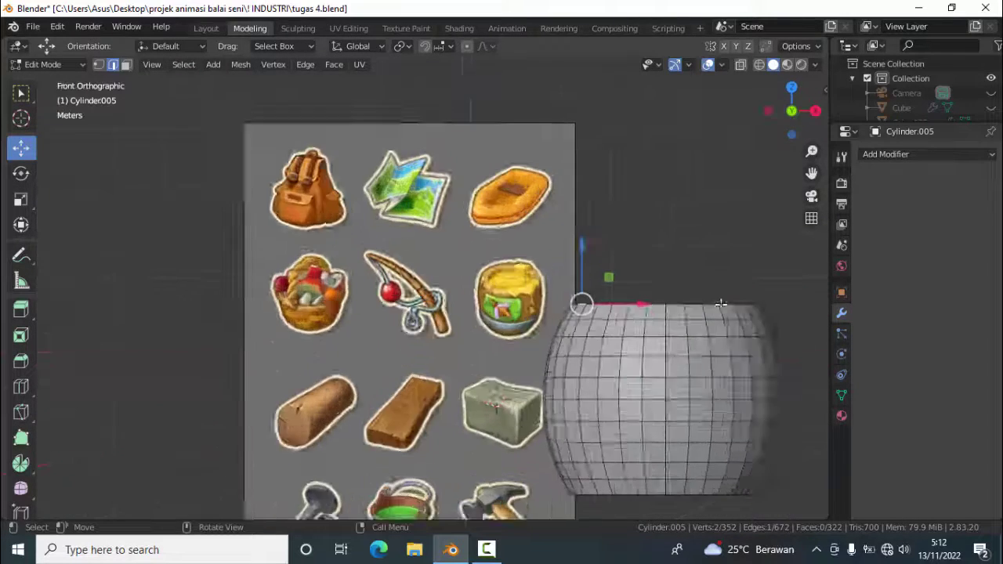
- Box-select the barrel's top edge ring and delete it
drag(663, 269, 510, 314)
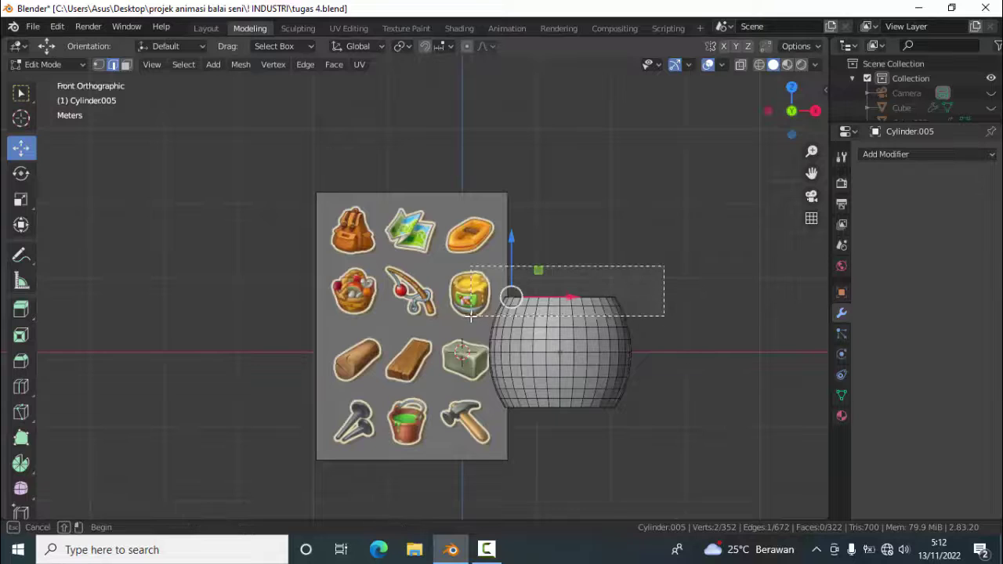
mouse_move(685, 268)
mouse_down()
mouse_move(490, 319)
mouse_move(495, 311)
mouse_up()
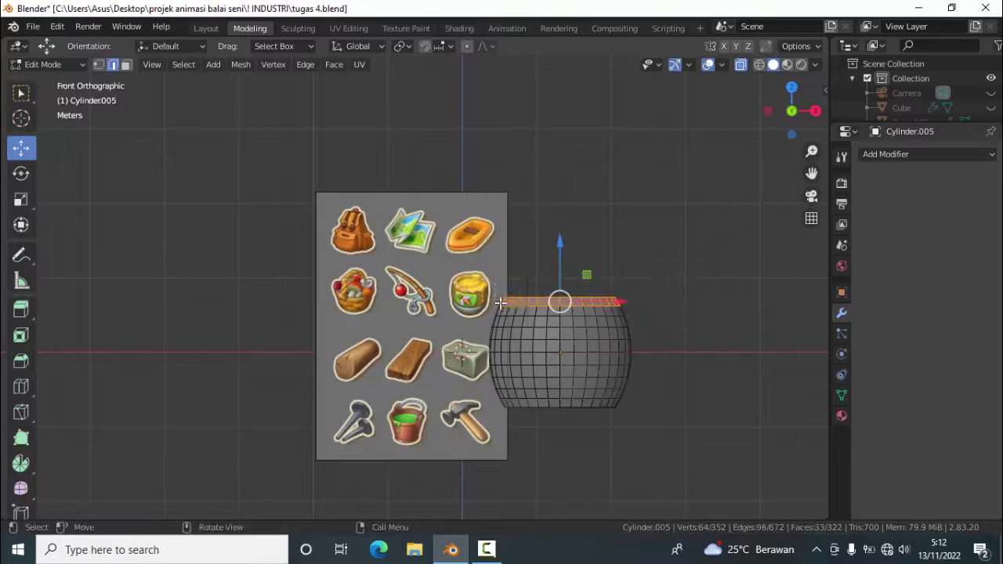
key(x)
click(435, 318)
- Back in Object Mode, stretch the barrel taller along Z
click(46, 65)
click(48, 82)
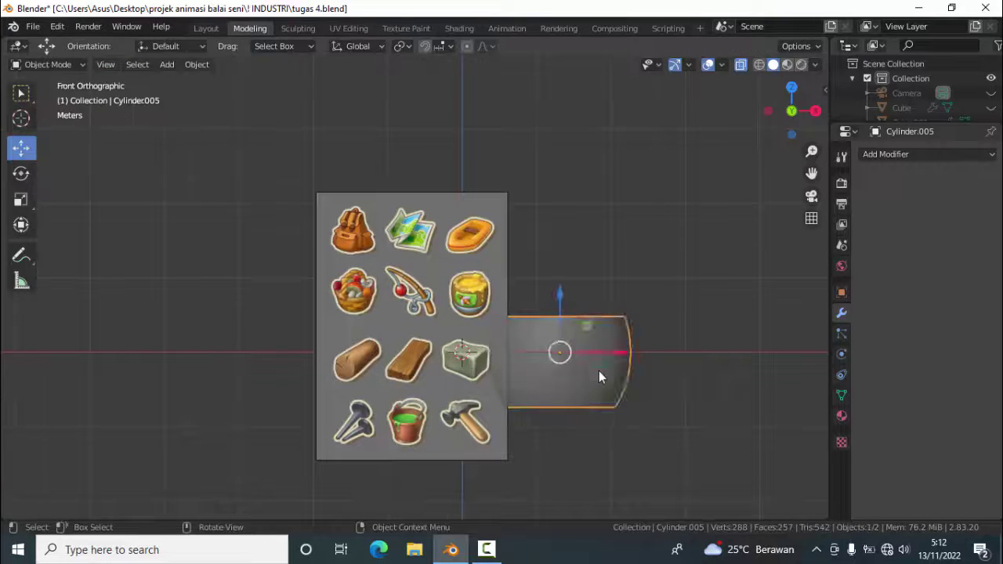
scroll(469, 263, down, 2)
drag(522, 283, 530, 235)
click(573, 300)
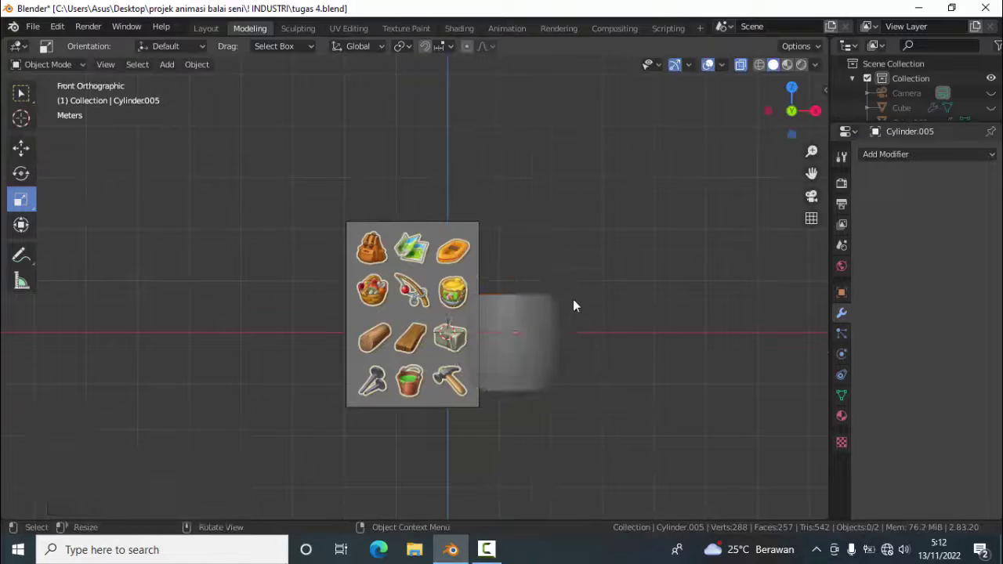
middle_drag(572, 299, 50, 97)
- In Edit Mode, try filling the top opening with a face, then undo it
key(Tab)
right_click(553, 408)
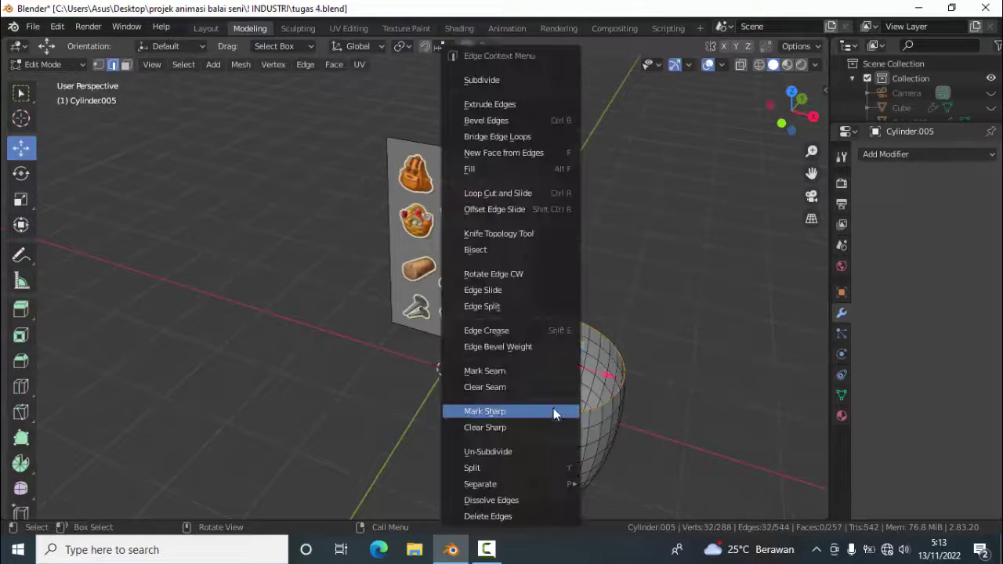
key(Escape)
key(alt+f)
key(ctrl+z)
key(ctrl+z)
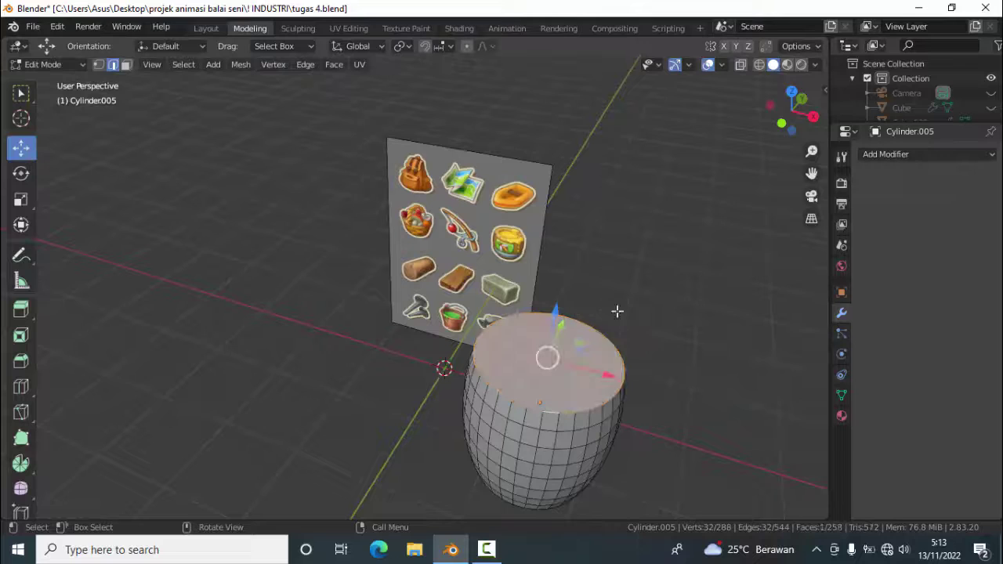
scroll(588, 434, up, 1)
- Select the barrel's top face, inset it, then move and scale it
click(572, 431)
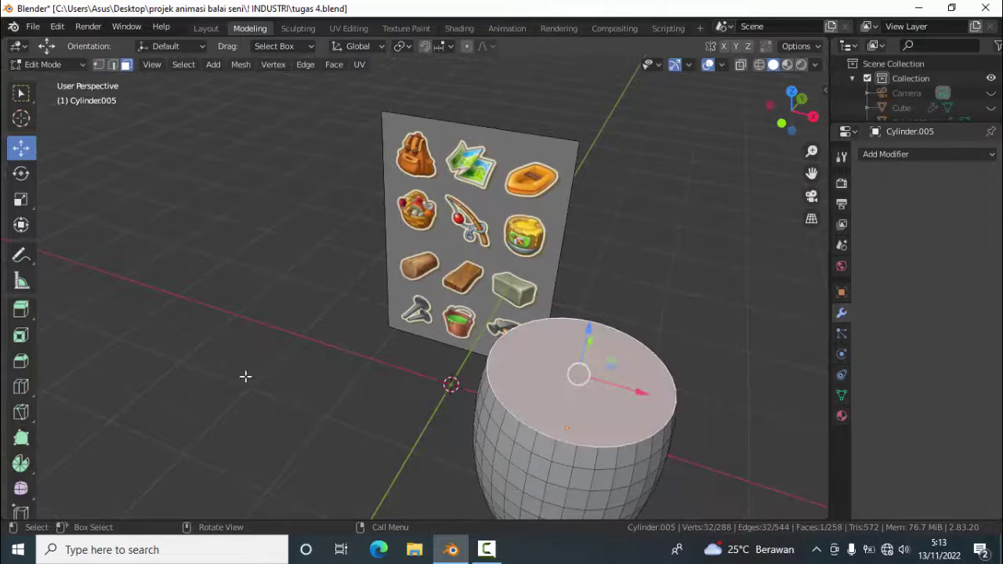
click(20, 336)
drag(594, 310, 594, 345)
key(g)
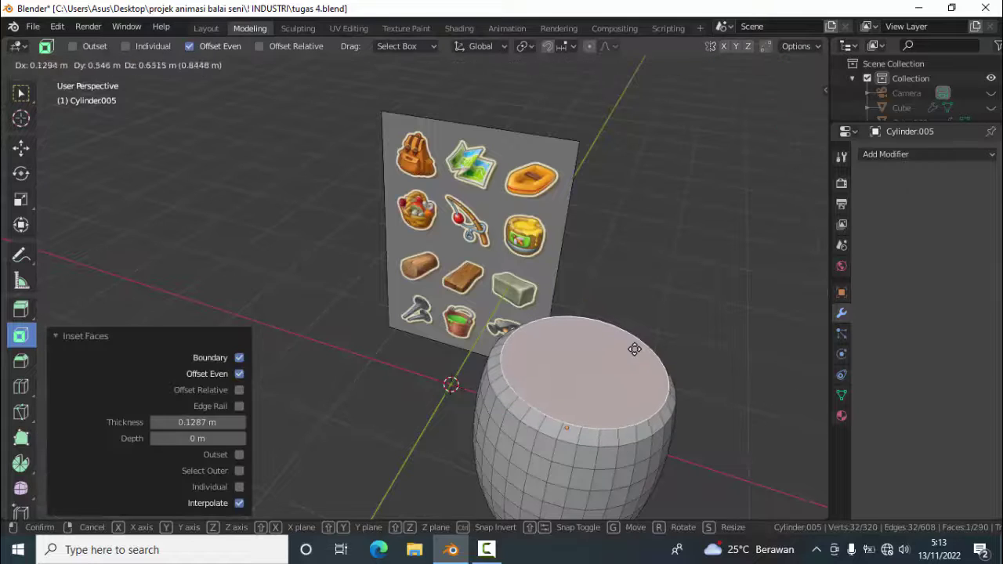
click(635, 351)
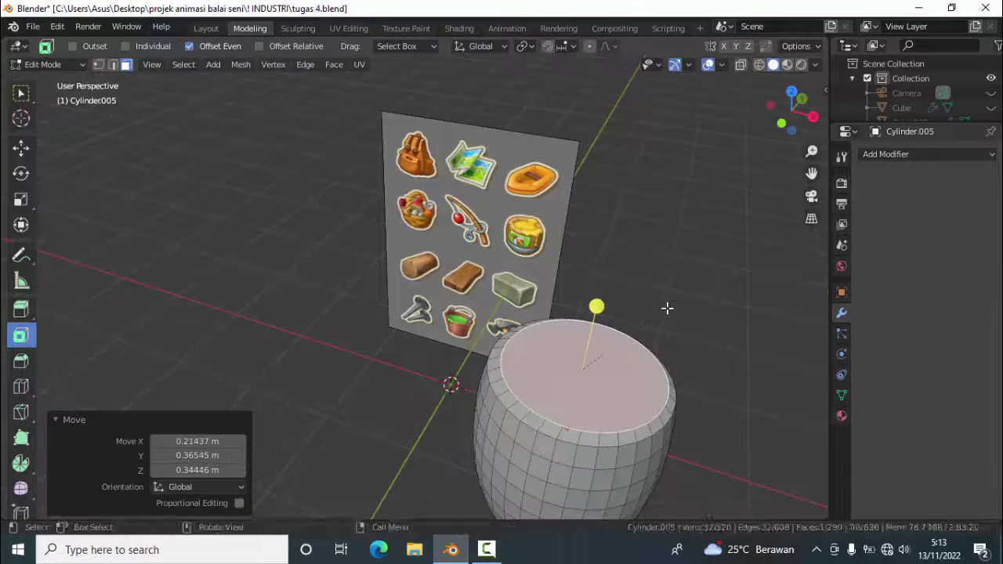
key(s)
click(661, 303)
- Inset another ring around the top face, then rescale and lower it
mouse_move(661, 302)
mouse_down()
mouse_move(641, 323)
mouse_move(594, 317)
mouse_move(594, 337)
mouse_up()
click(21, 147)
key(s)
click(592, 324)
key(s)
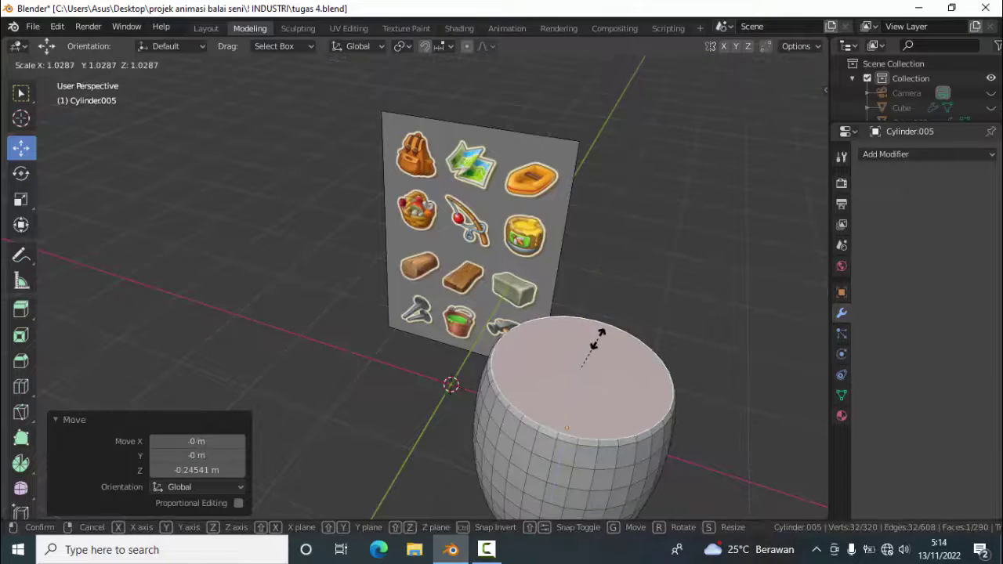
click(594, 337)
- Extrude the top face twice, shrinking then slightly enlarging each new ring
key(e)
right_click(596, 342)
key(s)
click(586, 347)
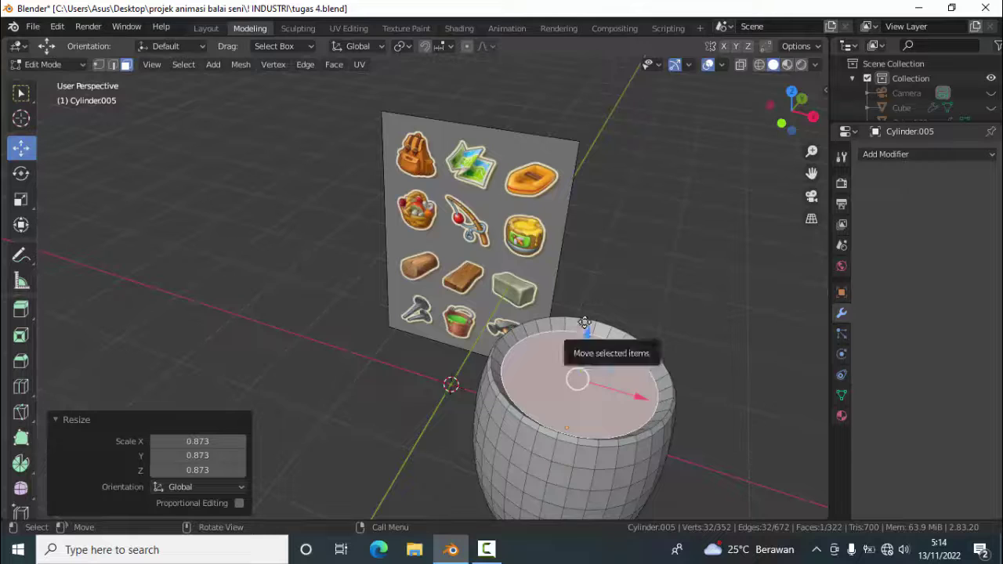
key(e)
right_click(587, 321)
key(s)
click(589, 319)
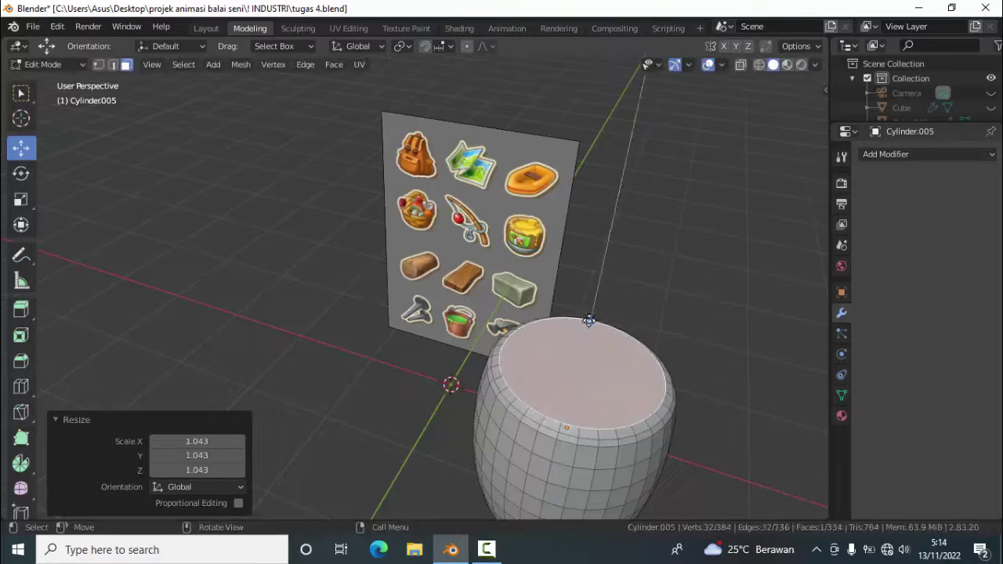
right_click(589, 328)
key(s)
click(578, 370)
- Raise the top face along Z, then extrude it down and scale the recess
key(g)
key(z)
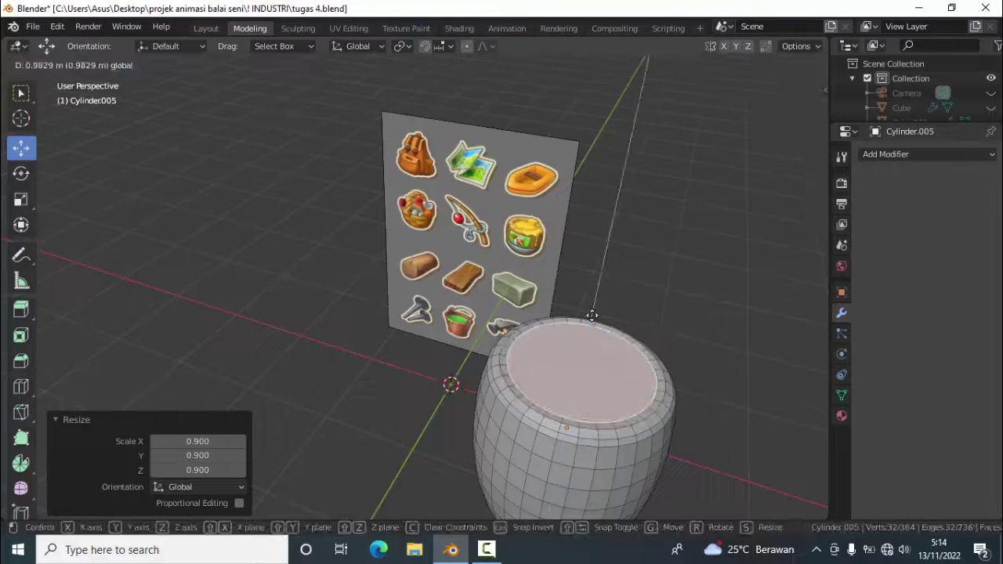
click(592, 325)
key(e)
click(592, 313)
key(s)
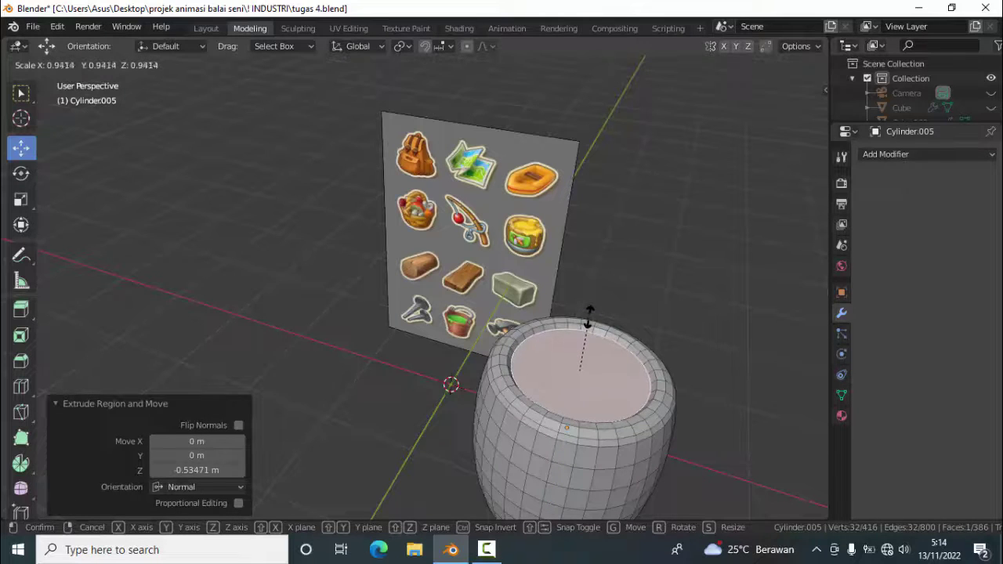
click(588, 318)
- Extrude and scale one more ring, then extrude the top face again
key(e)
click(586, 328)
key(s)
click(586, 328)
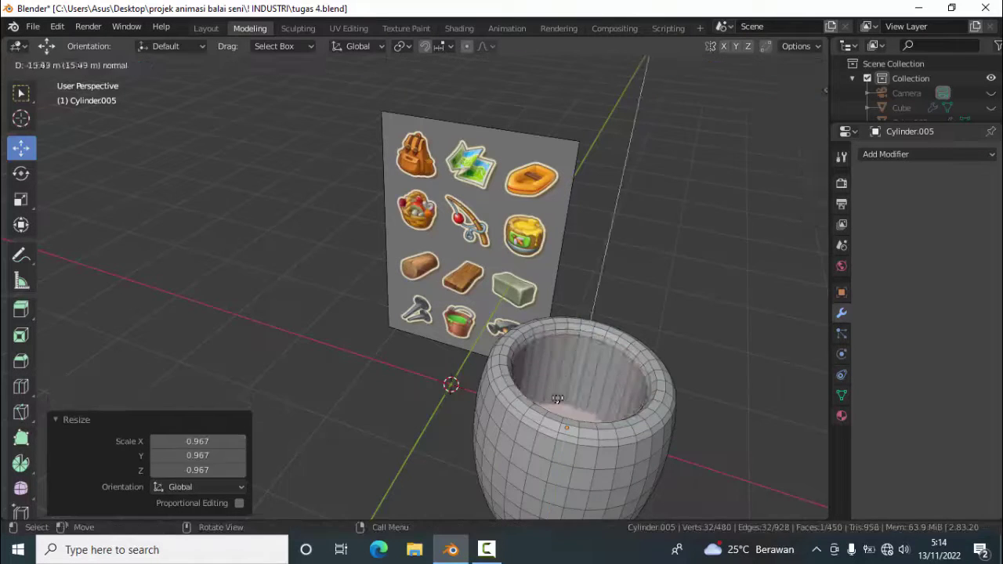
key(e)
click(595, 369)
mouse_move(630, 322)
middle_down()
mouse_move(714, 305)
mouse_move(580, 337)
middle_up()
- Extrude the bottom face three times, scaling the new rings progressively narrower
key(e)
click(558, 345)
key(s)
click(558, 349)
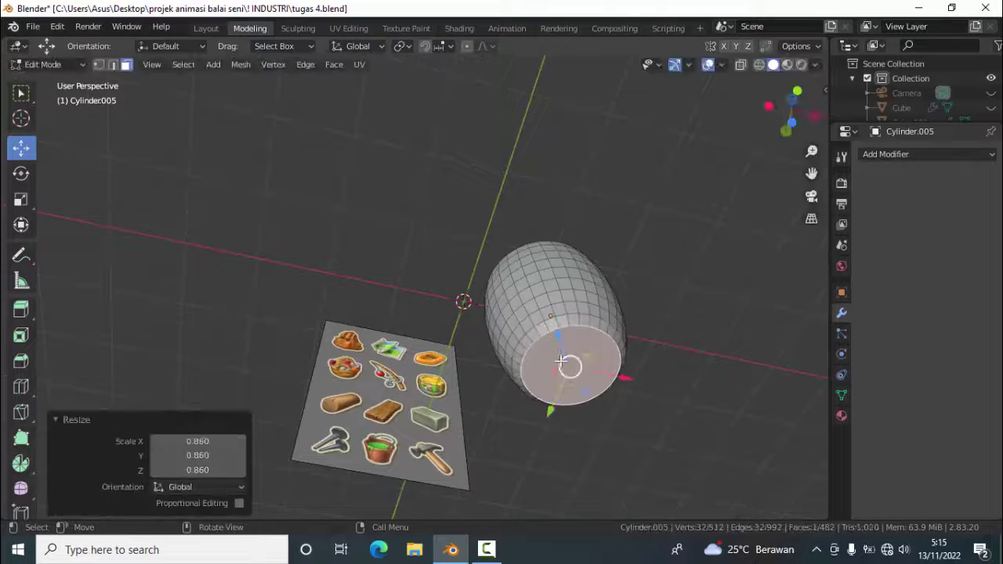
key(e)
click(558, 348)
key(s)
click(558, 339)
key(e)
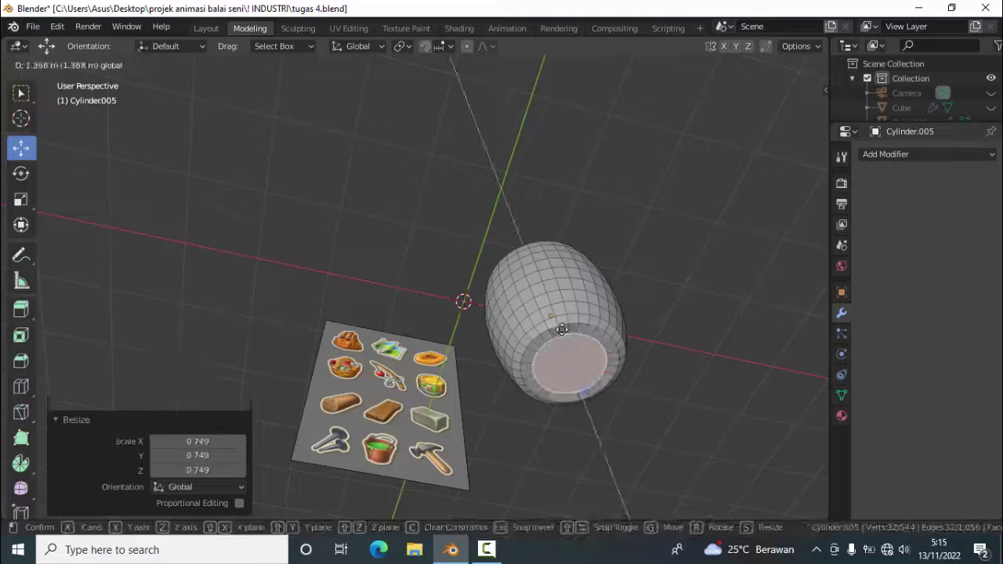
click(558, 344)
- Inset the bottom face by 0.2167 m to form a rim and save tugas 4.blend
click(22, 336)
drag(576, 372, 591, 416)
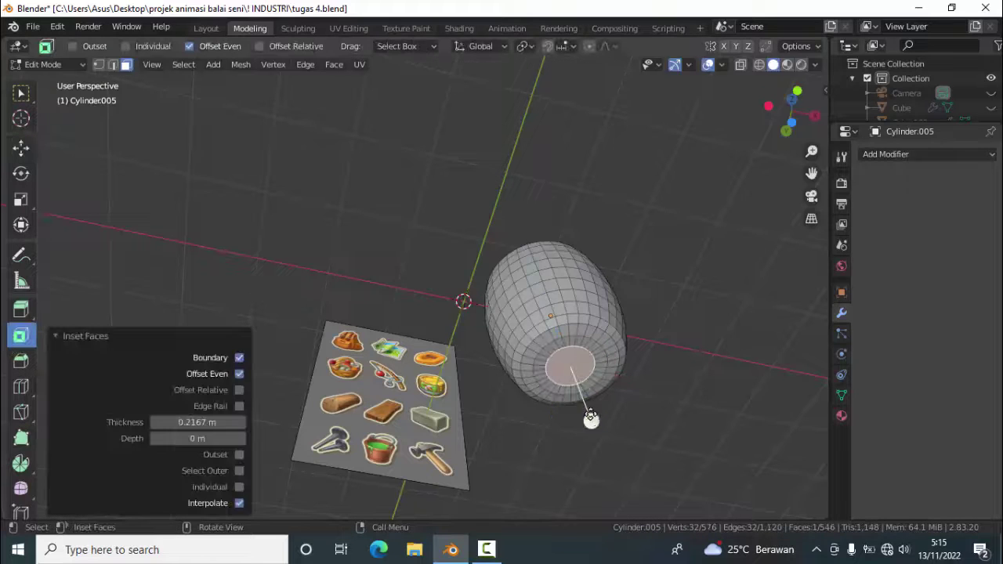
middle_drag(621, 173, 543, 363)
scroll(543, 362, up, 2)
key(shift+space)
key(g)
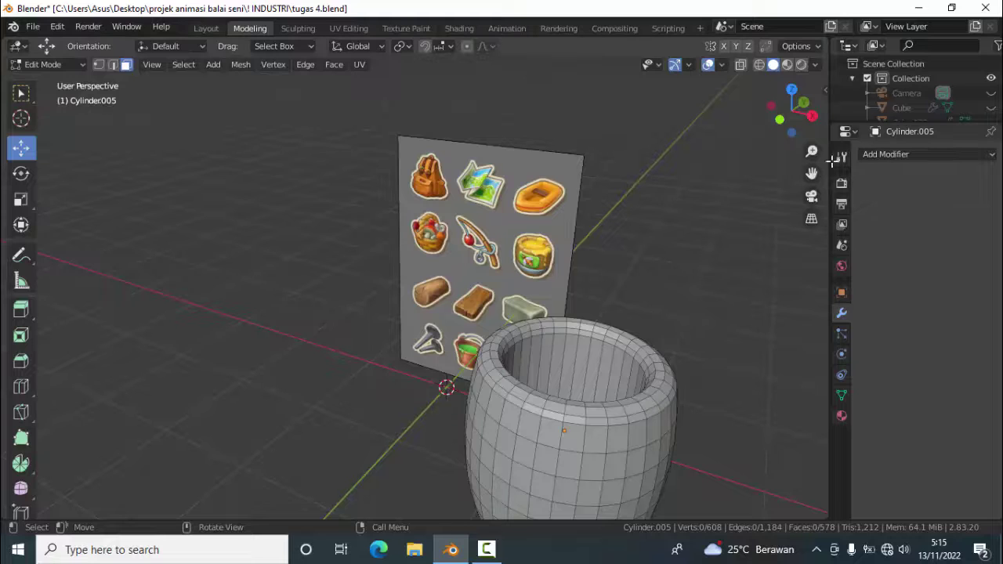
scroll(627, 321, down, 3)
key(ctrl+s)
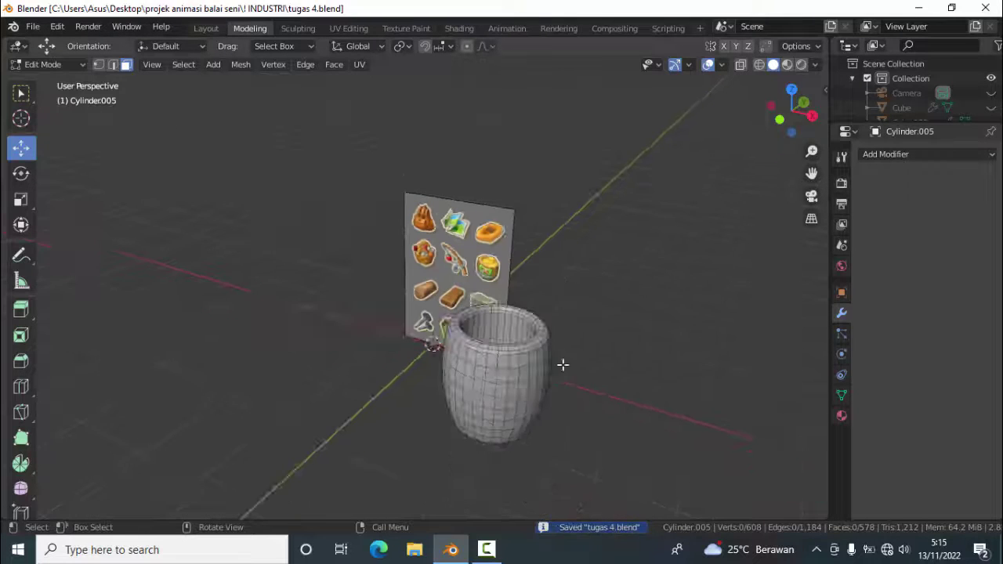
scroll(549, 369, up, 2)
- Select several vertical edge loops around the barrel's sides in edge select mode
key(2)
scroll(535, 419, up, 2)
mouse_move(535, 420)
middle_down()
mouse_move(635, 394)
mouse_move(407, 382)
mouse_move(343, 400)
mouse_move(399, 421)
mouse_move(291, 381)
mouse_move(227, 416)
mouse_move(457, 277)
mouse_move(471, 329)
mouse_move(421, 298)
middle_up()
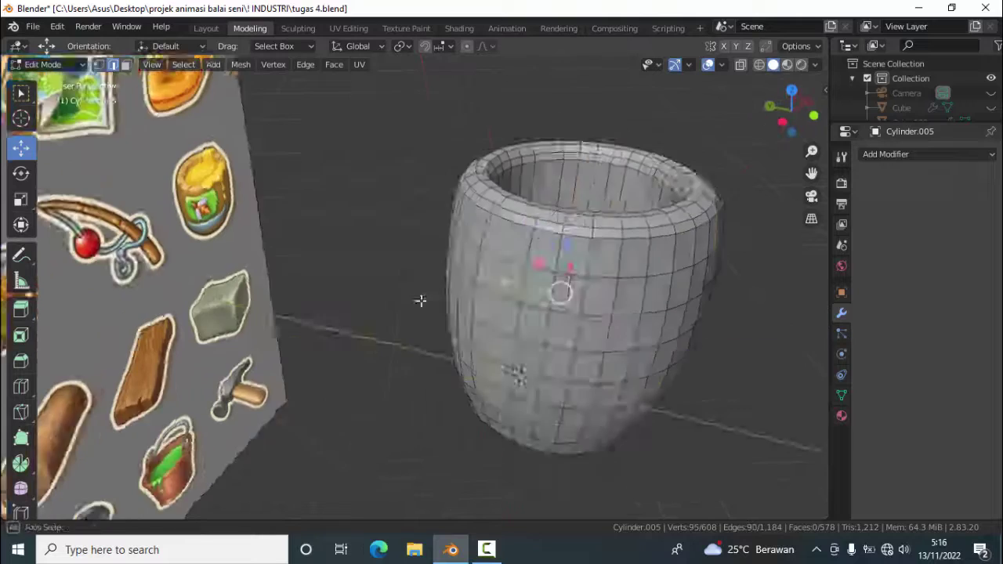
alt+shift+click(682, 369)
middle_drag(682, 368, 640, 364)
- Bevel the selected loops into strips and try extruding and scaling them, then undo it
key(ctrl+b)
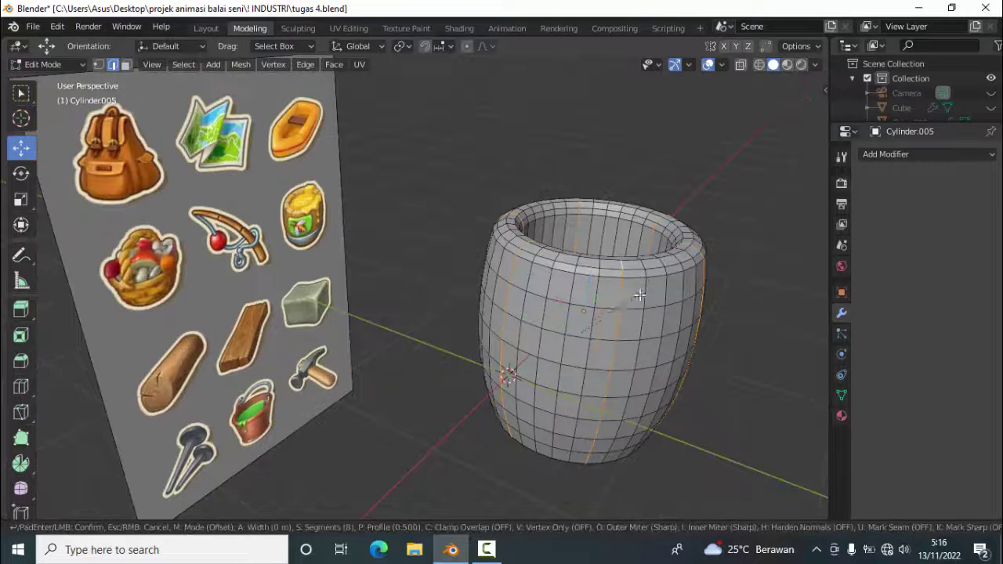
click(646, 291)
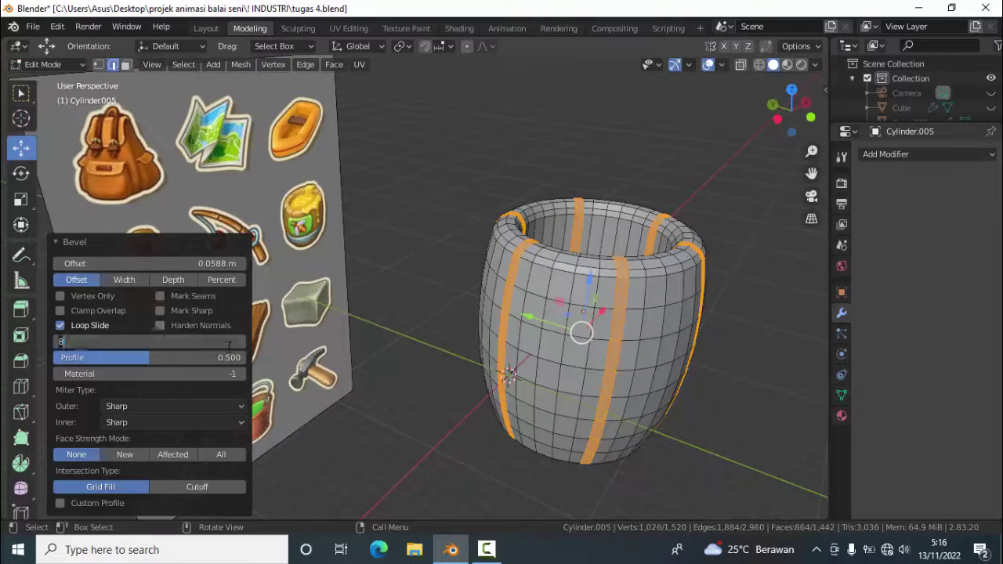
key(e)
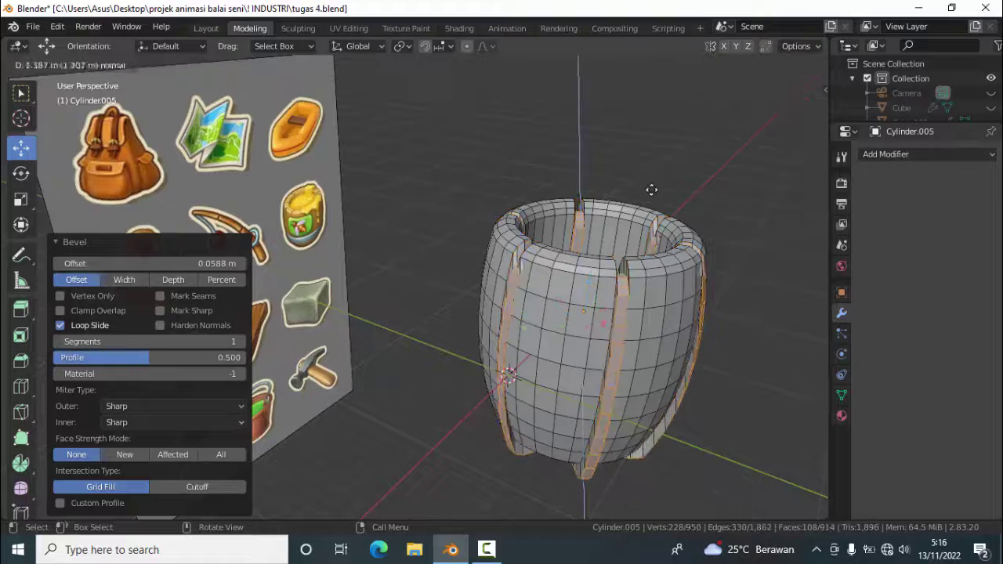
click(658, 184)
key(s)
click(643, 192)
key(ctrl+z)
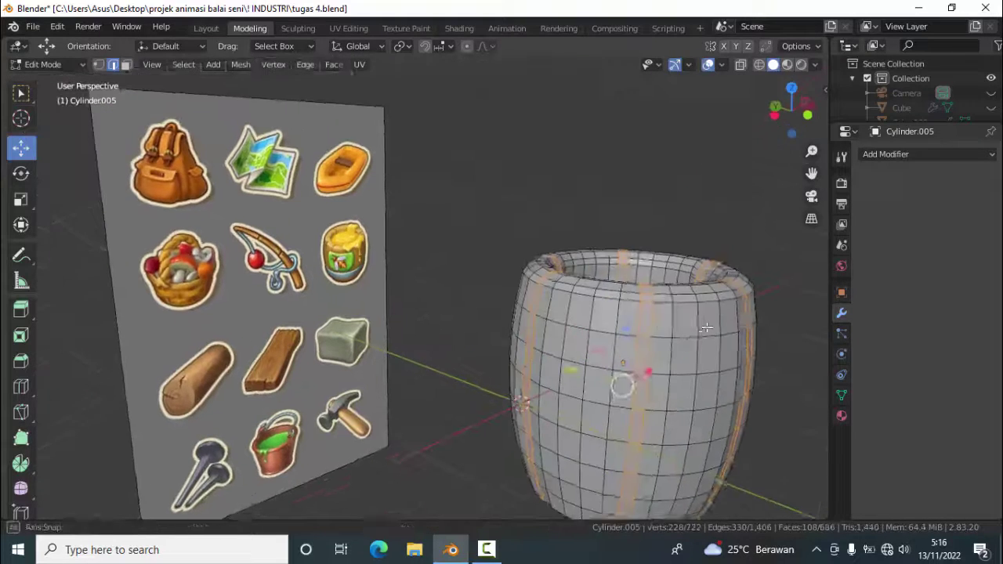
scroll(663, 206, up, 2)
key(s)
right_click(684, 319)
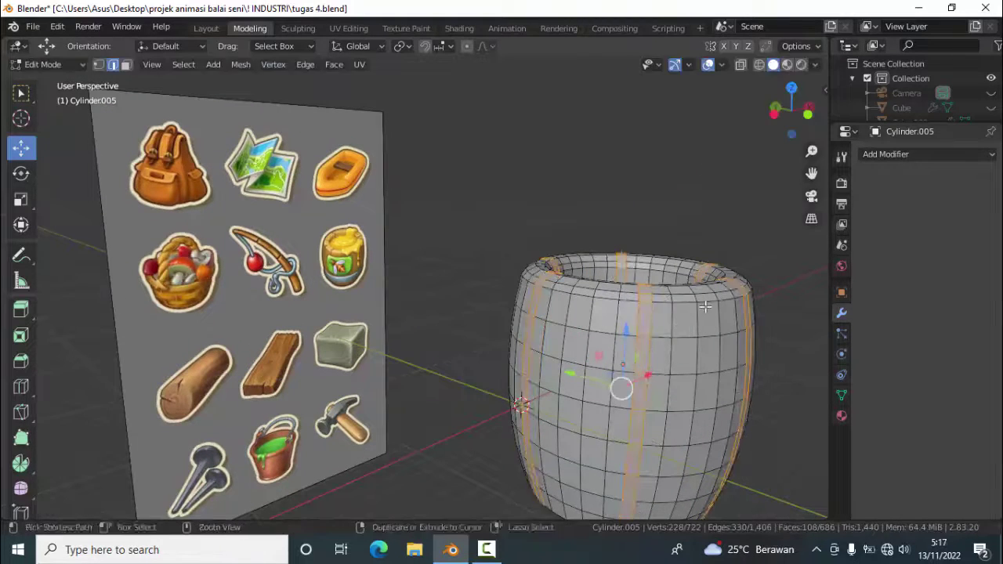
- Bevel the vertical loops into strips, extrude them along normals and scale them to 0.951
click(20, 361)
drag(596, 427, 611, 454)
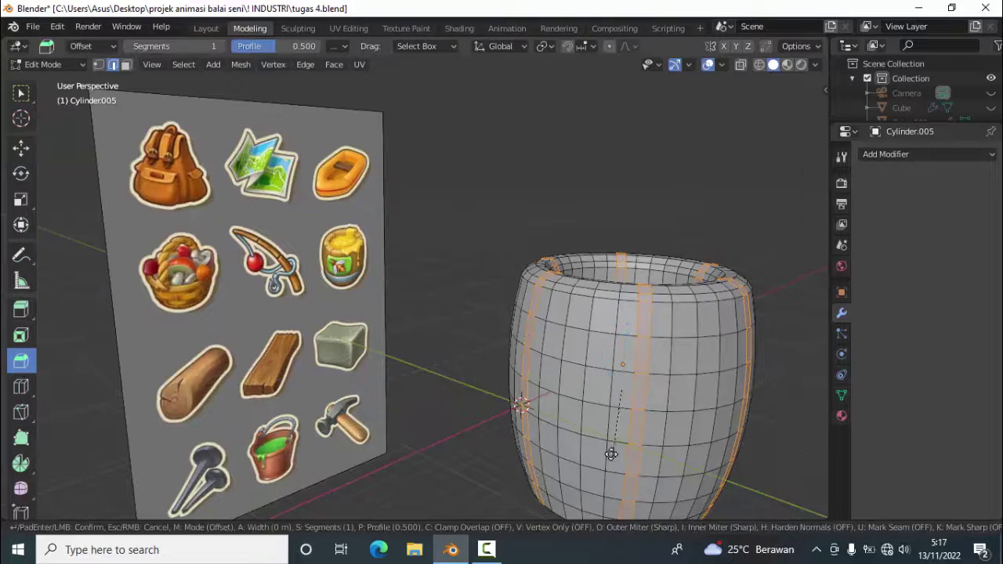
click(623, 462)
key(e)
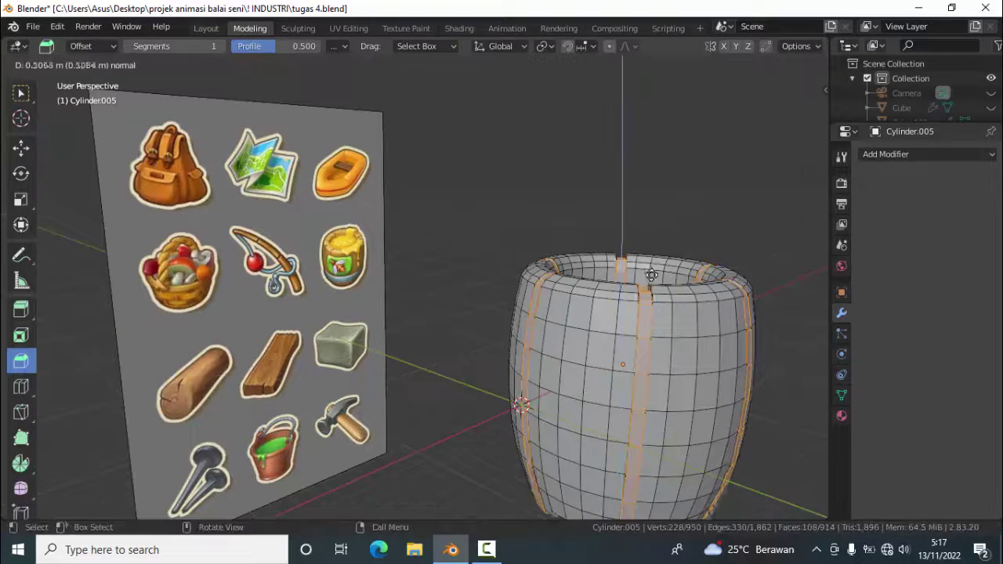
click(625, 403)
click(19, 202)
key(s)
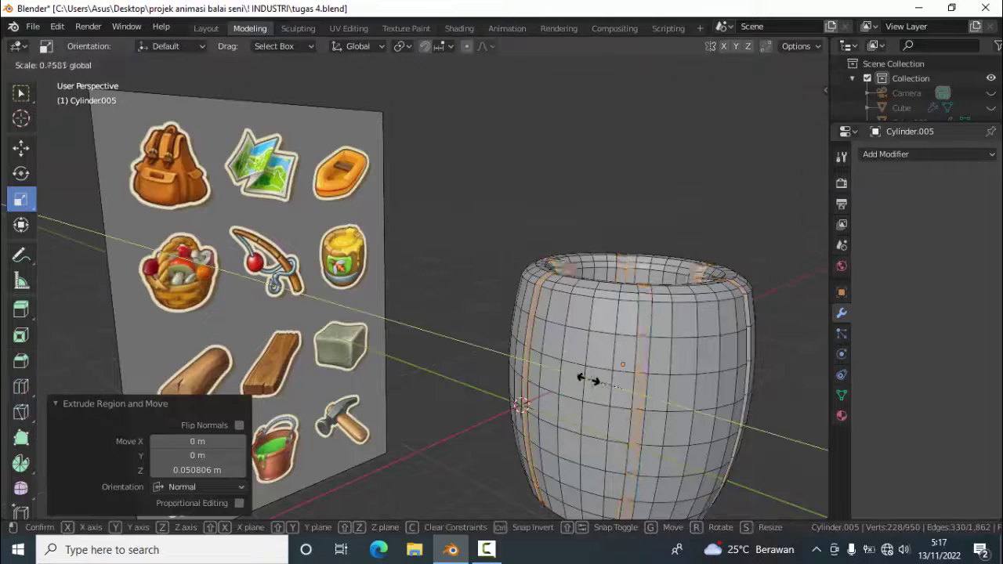
click(580, 378)
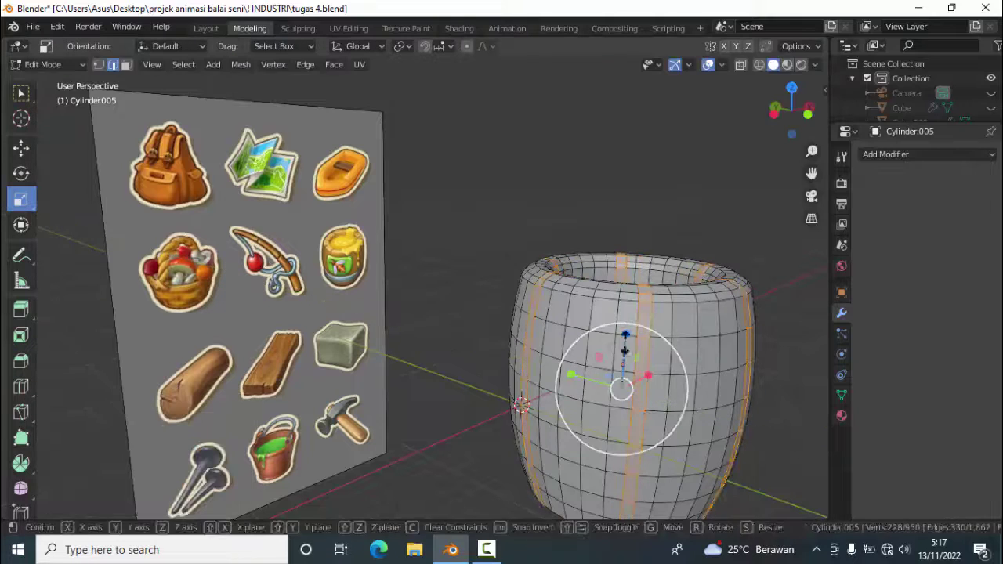
drag(625, 388, 633, 404)
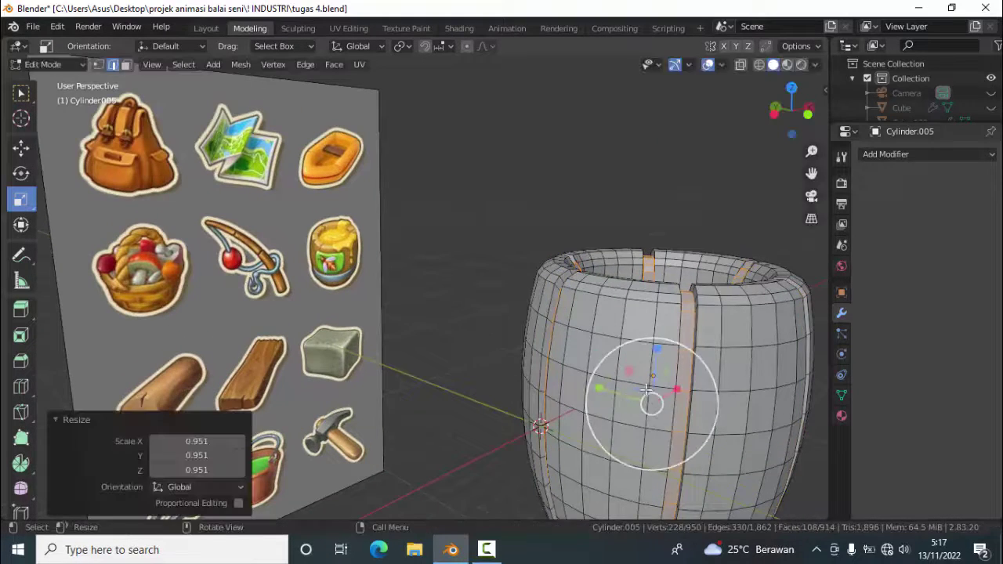
- Rescale the extruded strips uniformly so they form raised ridges
middle_drag(633, 403, 617, 363)
key(s)
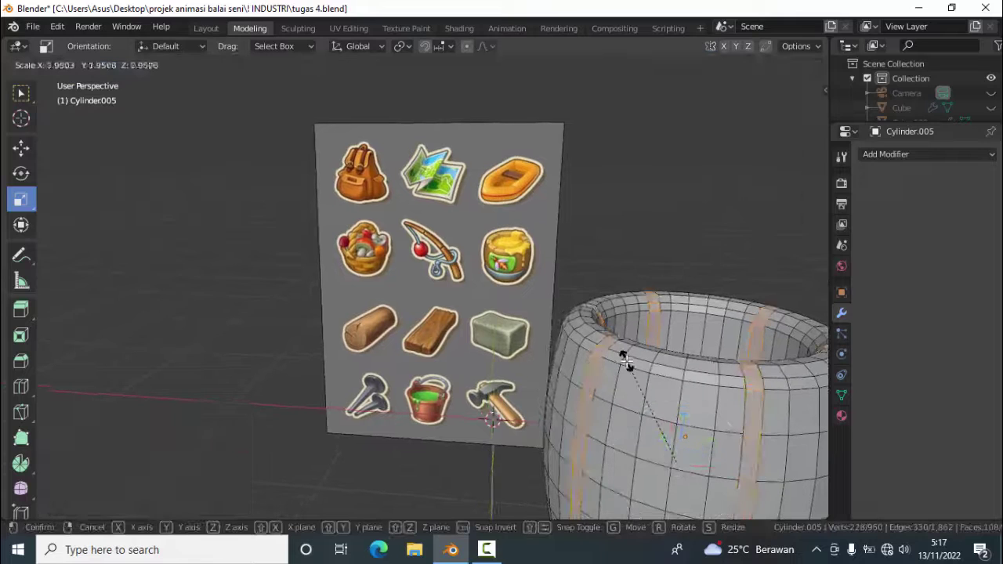
click(647, 357)
drag(671, 477, 713, 463)
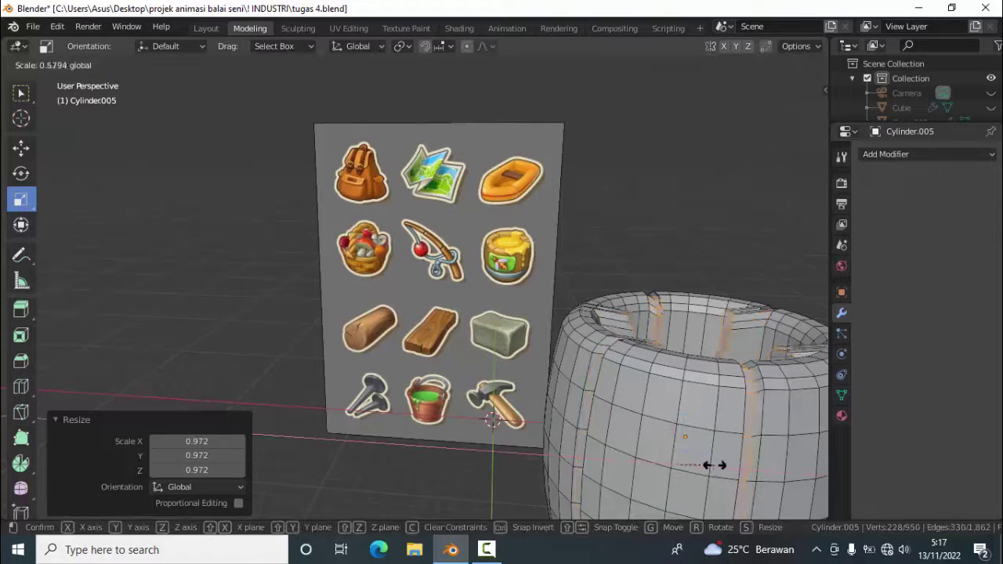
right_click(714, 447)
key(s)
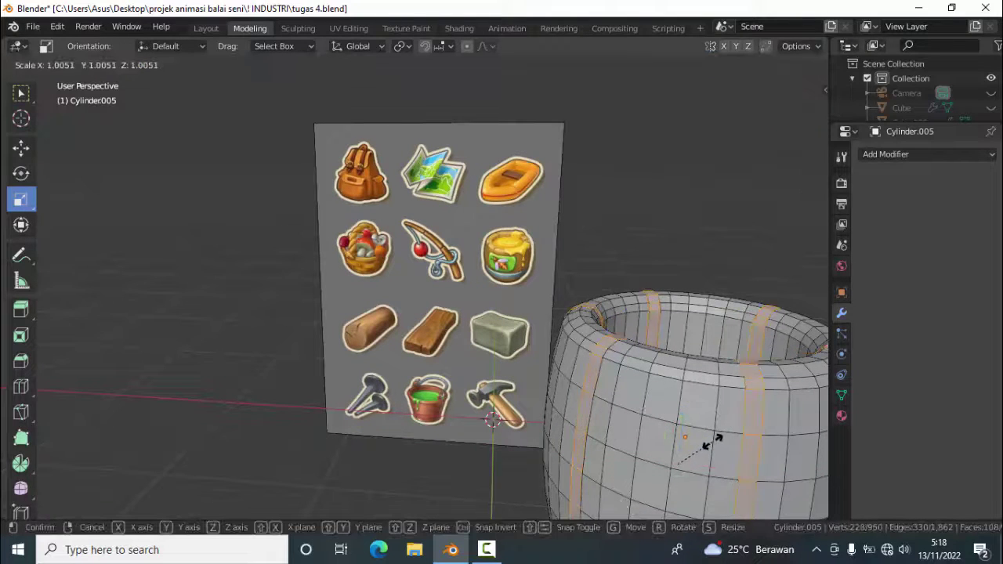
click(711, 443)
mouse_move(712, 443)
middle_down()
mouse_move(701, 408)
mouse_move(584, 405)
middle_up()
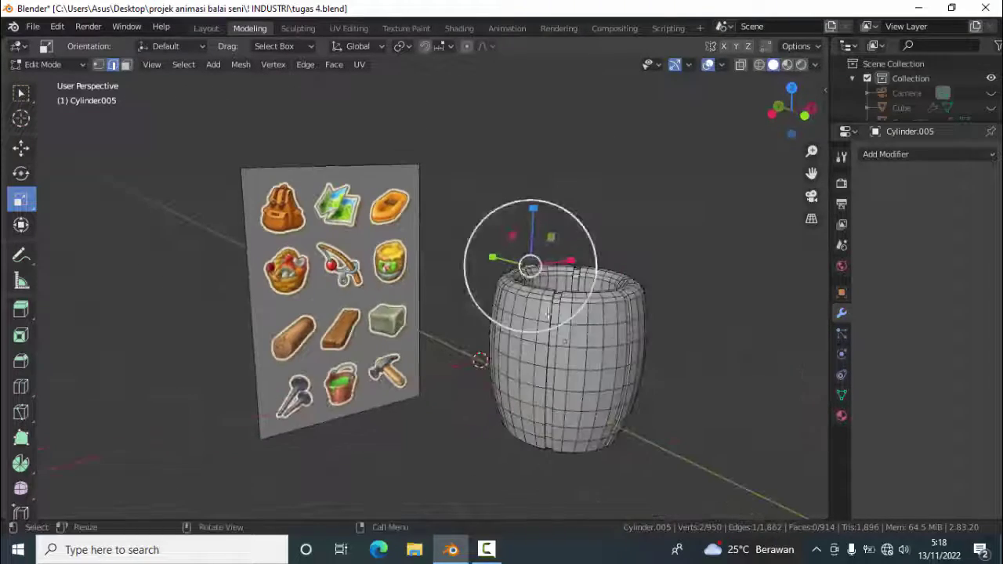
- Undo the last changes and select a horizontal face ring near the barrel's bottom
key(ctrl+z)
middle_drag(565, 342, 649, 209)
key(ctrl+z)
key(ctrl+z)
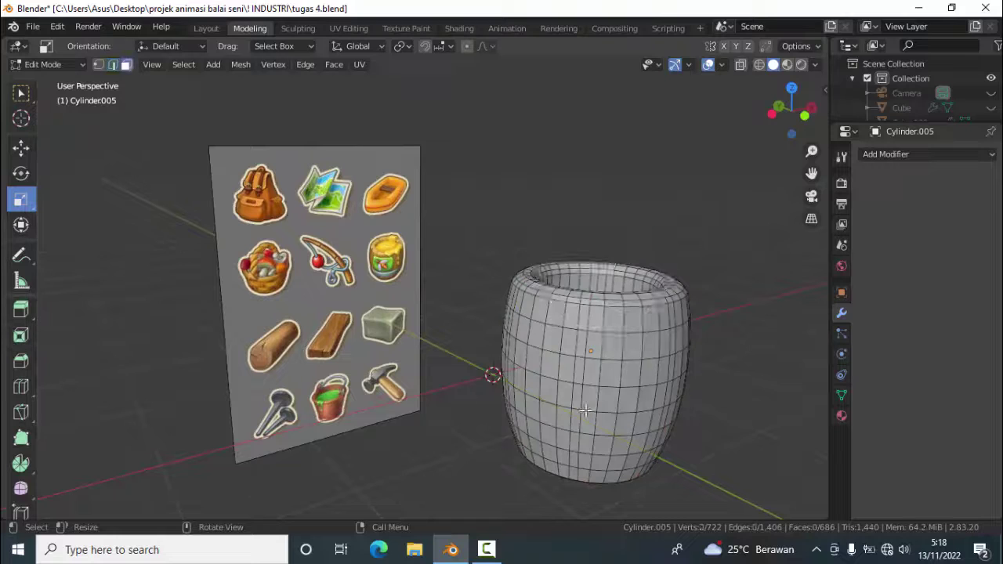
alt+click(600, 456)
alt+click(590, 449)
alt+click(628, 452)
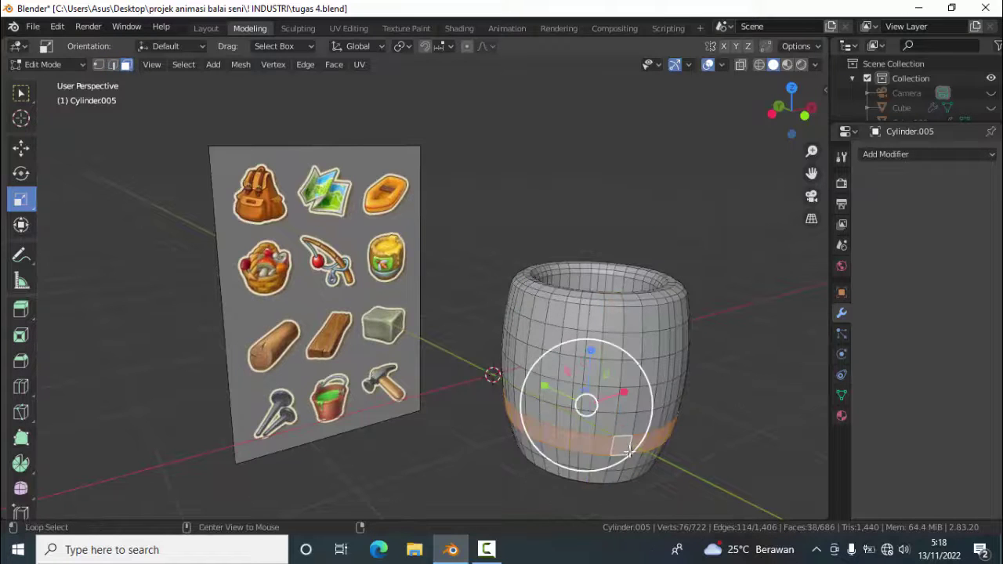
right_click(601, 452)
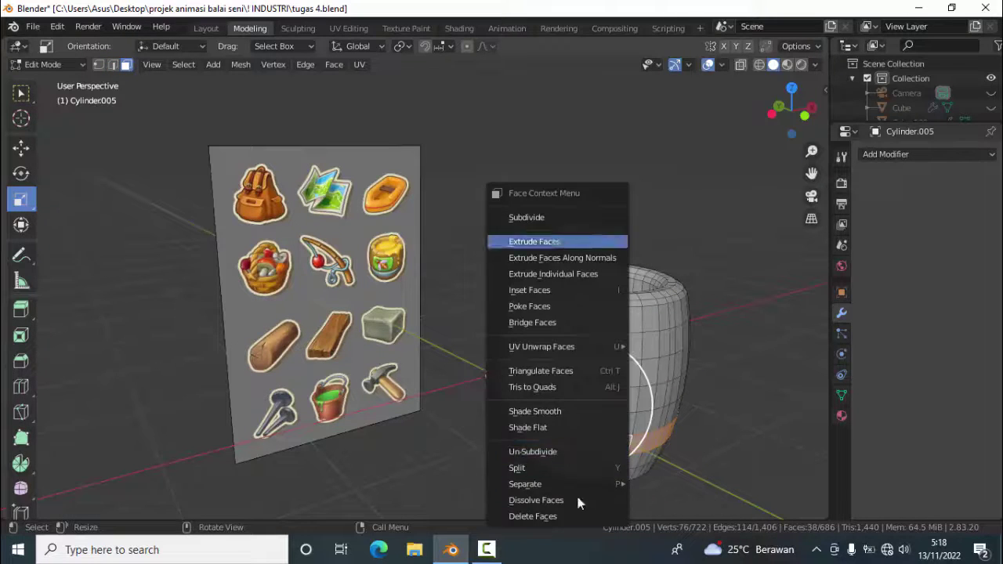
scroll(596, 439, up, 5)
middle_drag(595, 439, 572, 410)
- Try extruding the selected ring faces, then undo the extrusion
key(shift+space)
key(g)
right_click(572, 410)
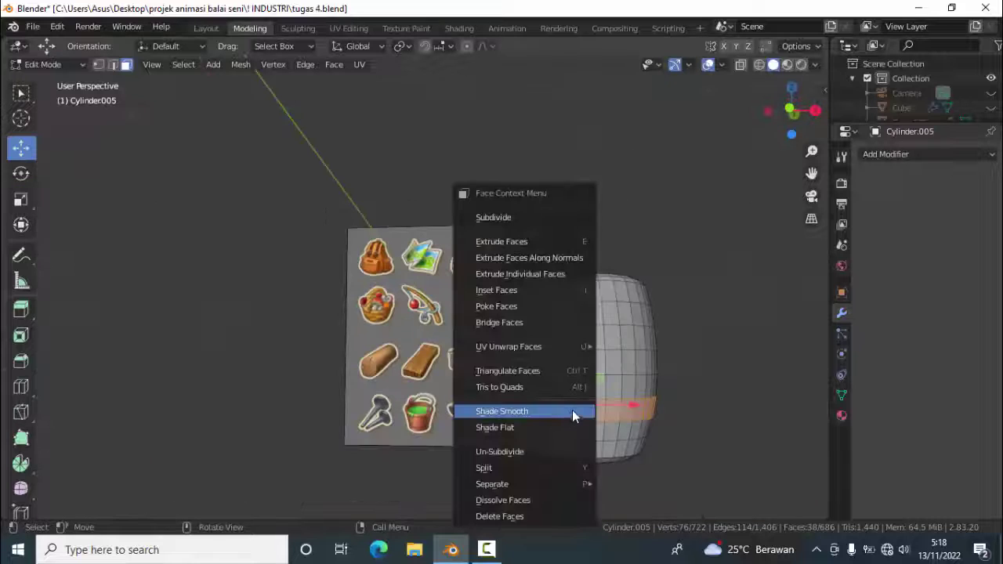
right_click(664, 395)
click(631, 404)
click(632, 427)
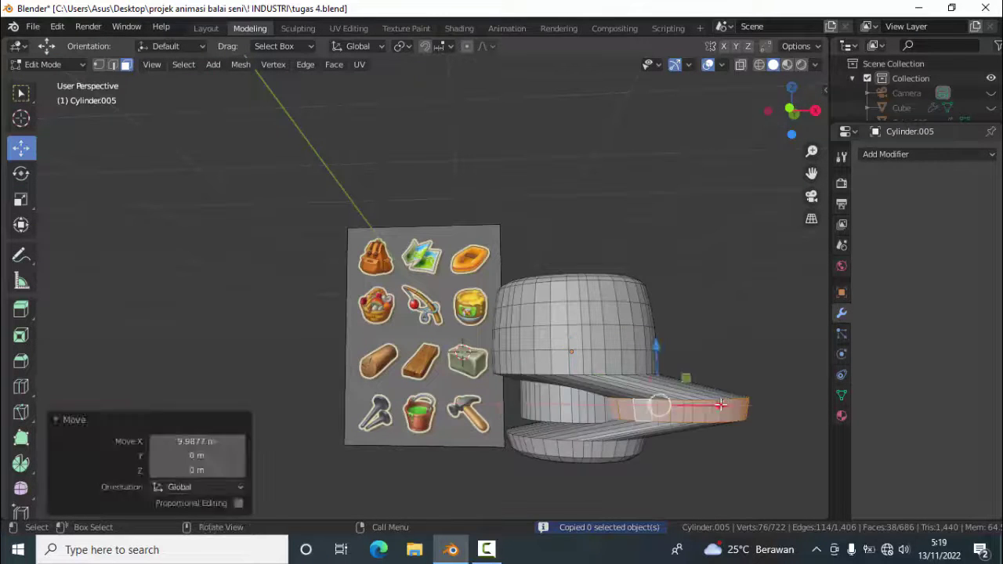
key(ctrl+z)
- Duplicate the bottom face ring, leaving the copy in place
key(shift+d)
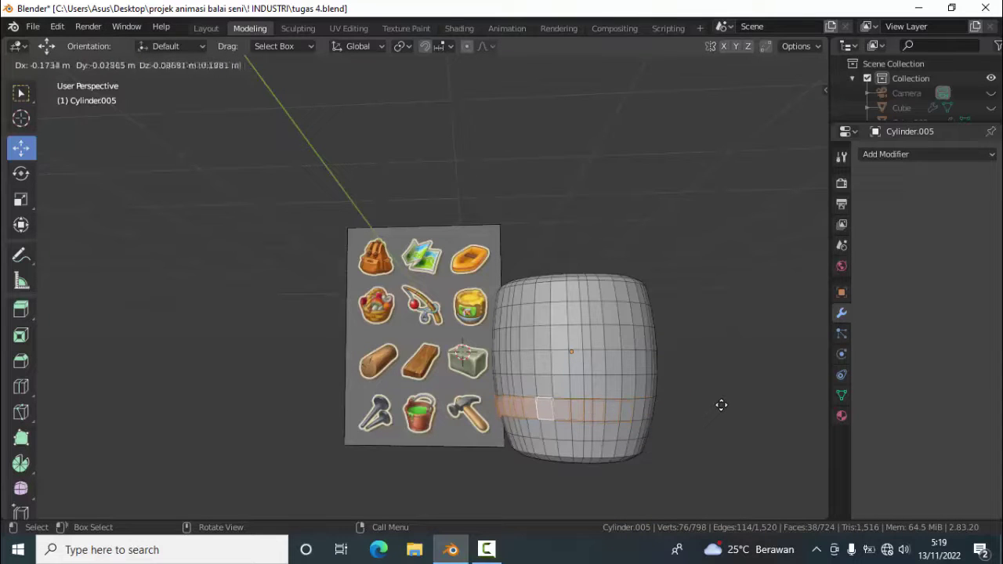
click(720, 405)
middle_drag(719, 405, 661, 421)
key(g)
key(z)
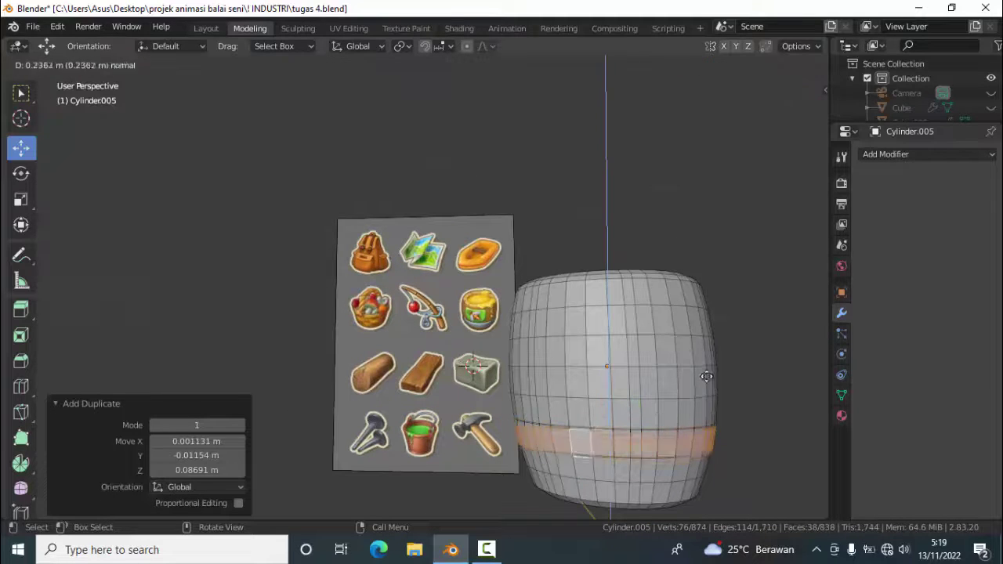
key(Escape)
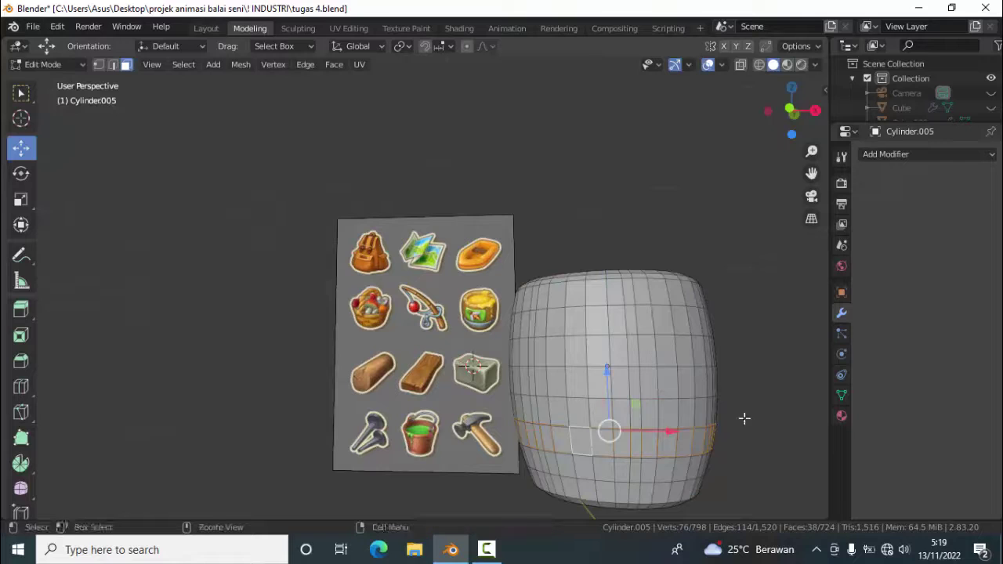
- Separate the duplicated ring into its own object, Cylinder.006, and return to Object Mode
right_click(652, 431)
click(721, 450)
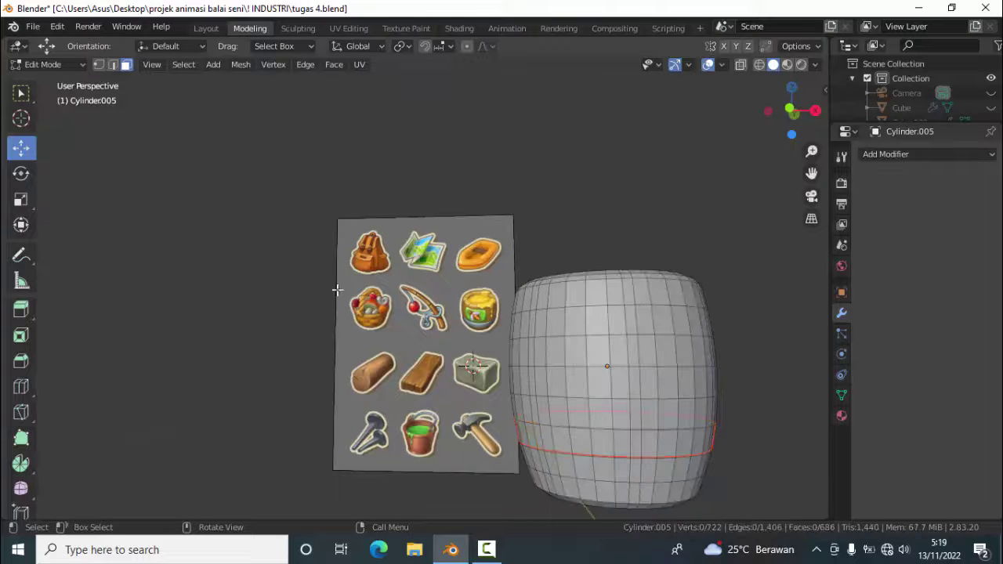
key(Tab)
drag(668, 366, 608, 384)
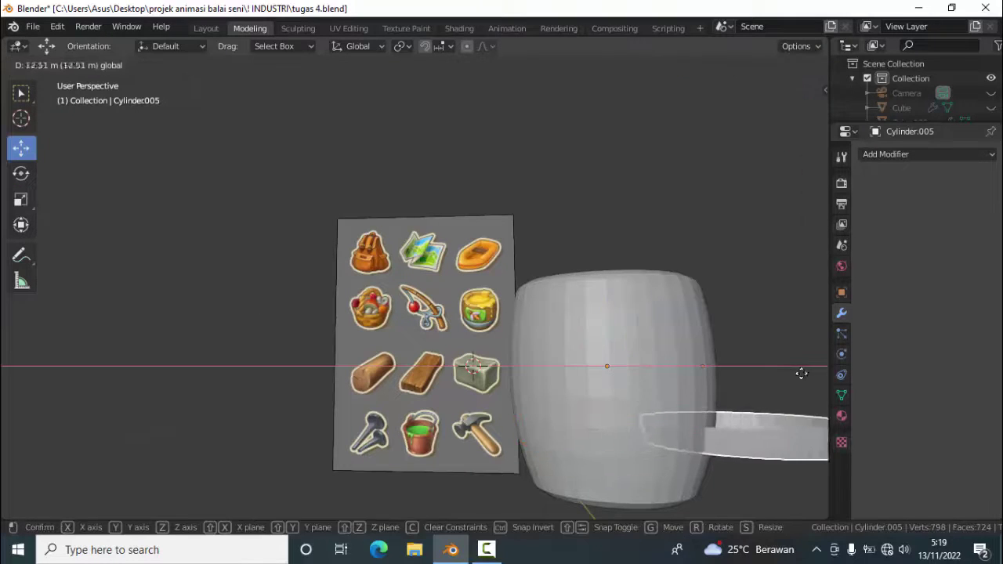
key(ctrl+z)
key(Tab)
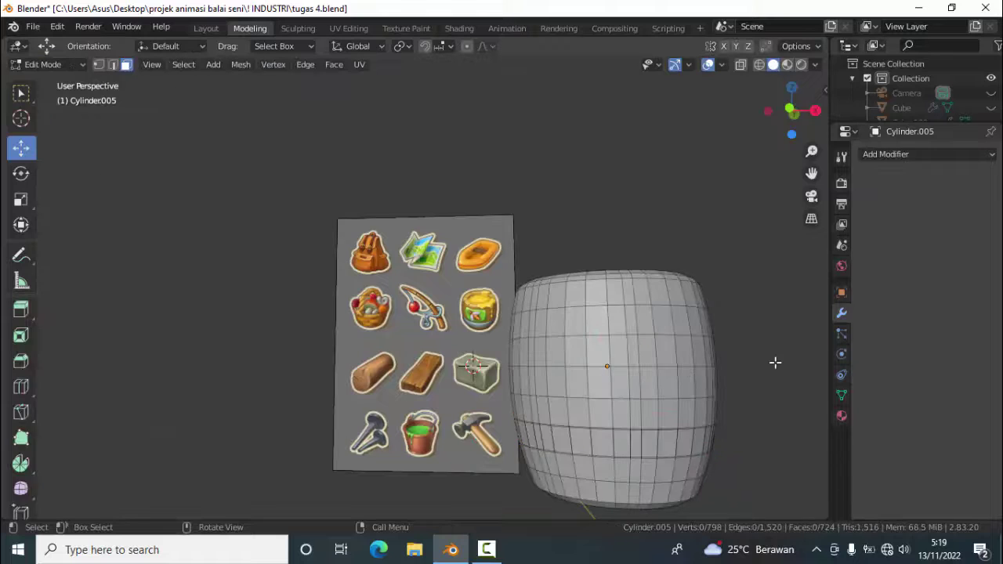
key(a)
key(Tab)
scroll(601, 436, down, 2)
- Move the ring to the right of the barrel and set its origin to geometry
drag(571, 385, 709, 315)
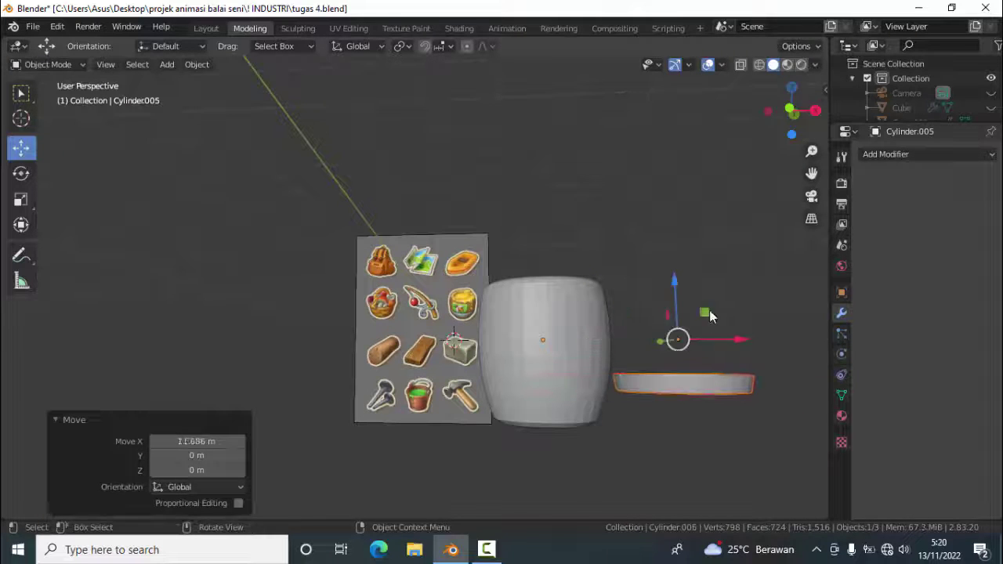
click(167, 64)
click(375, 112)
click(682, 404)
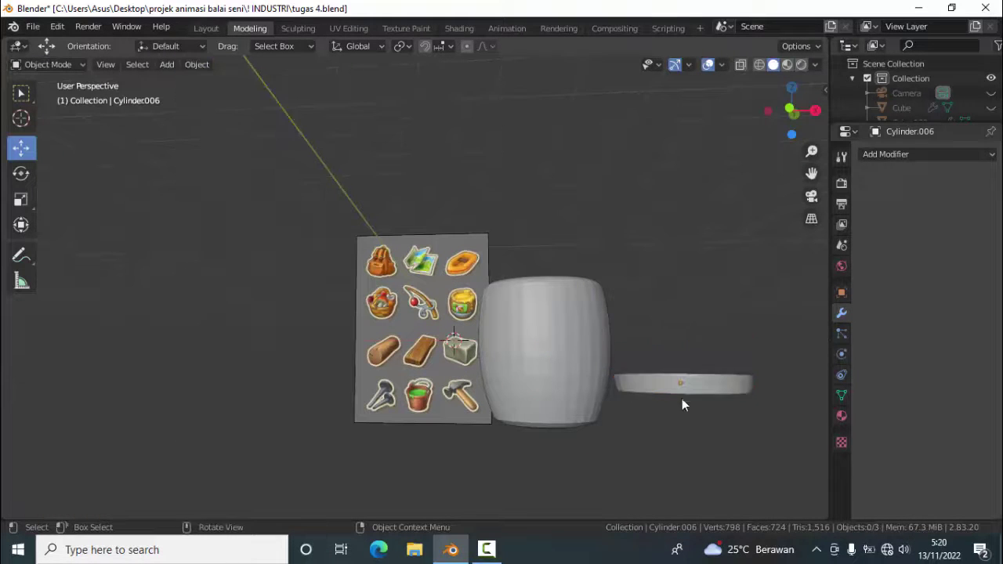
click(682, 399)
middle_drag(683, 400, 263, 214)
- In Edit Mode, select the whole ring, extrude it upward along Z and enlarge it slightly
click(56, 68)
click(47, 96)
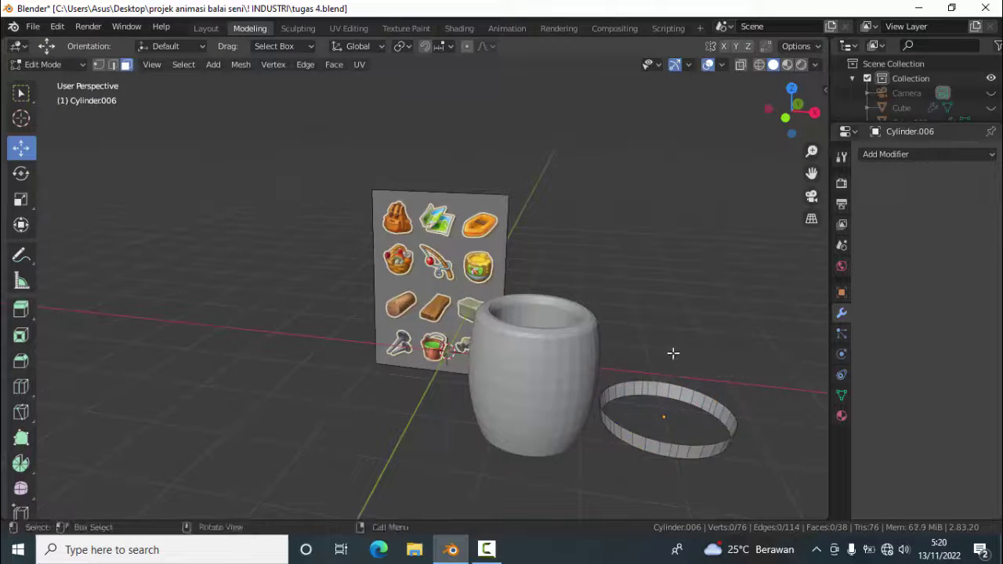
middle_drag(671, 352, 760, 353)
key(b)
drag(778, 355, 605, 424)
key(e)
click(631, 413)
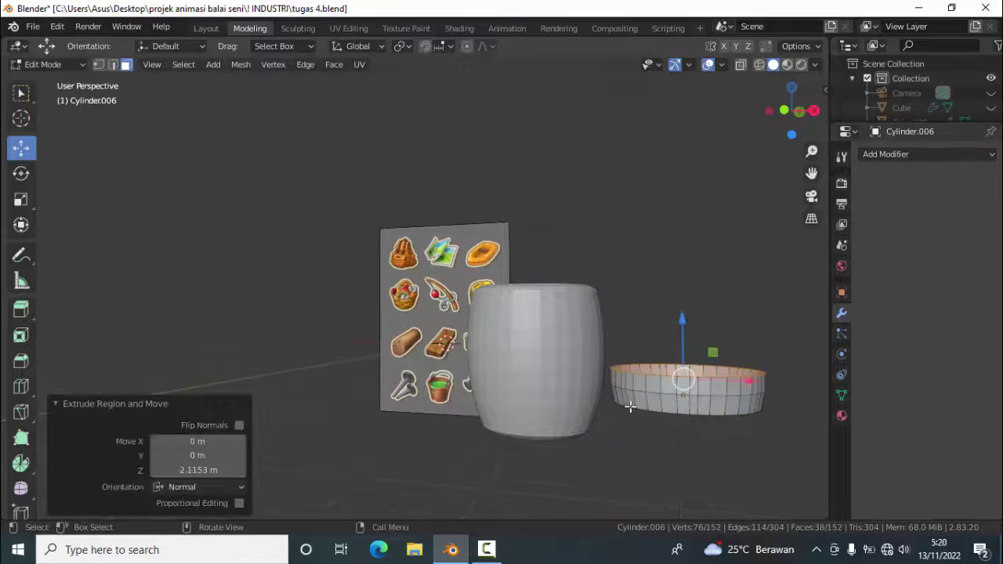
key(ctrl+z)
key(e)
key(s)
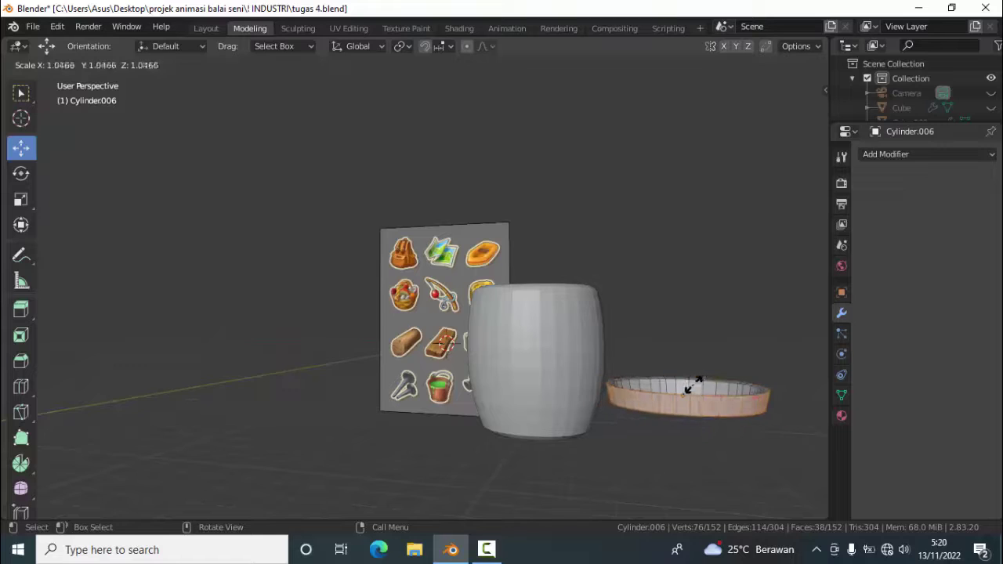
click(687, 393)
- Flatten the ring to about two-thirds height and shrink it uniformly to 0.930
key(s)
click(693, 369)
click(21, 199)
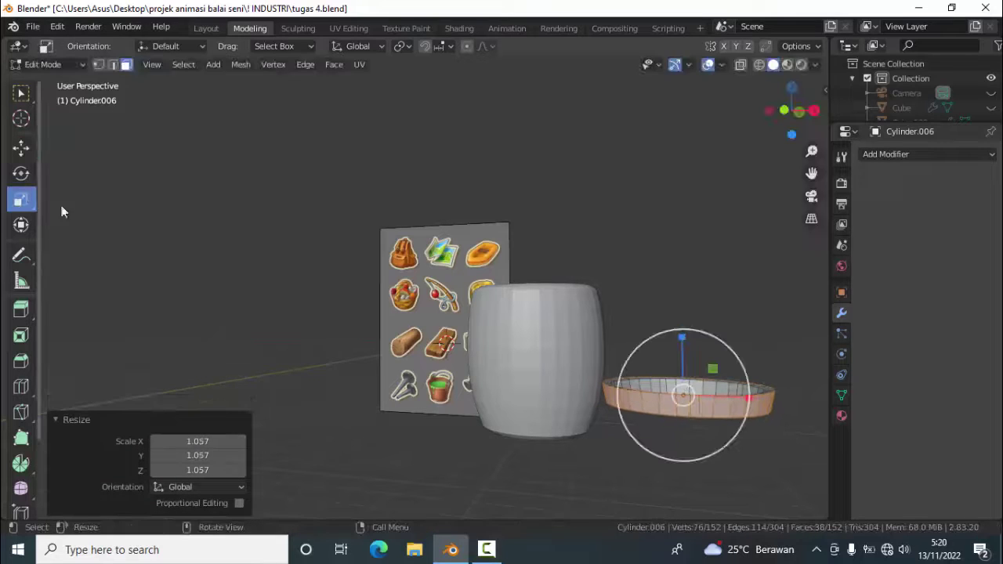
drag(683, 363, 685, 353)
middle_drag(685, 354, 24, 162)
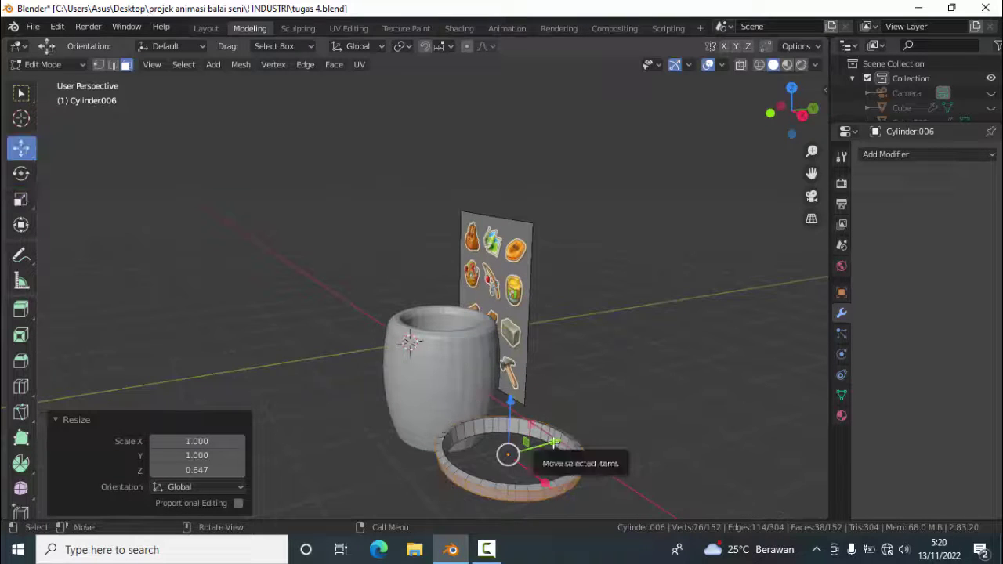
key(s)
click(561, 405)
- Inset the ring's faces to form a border and enlarge the ring slightly
key(e)
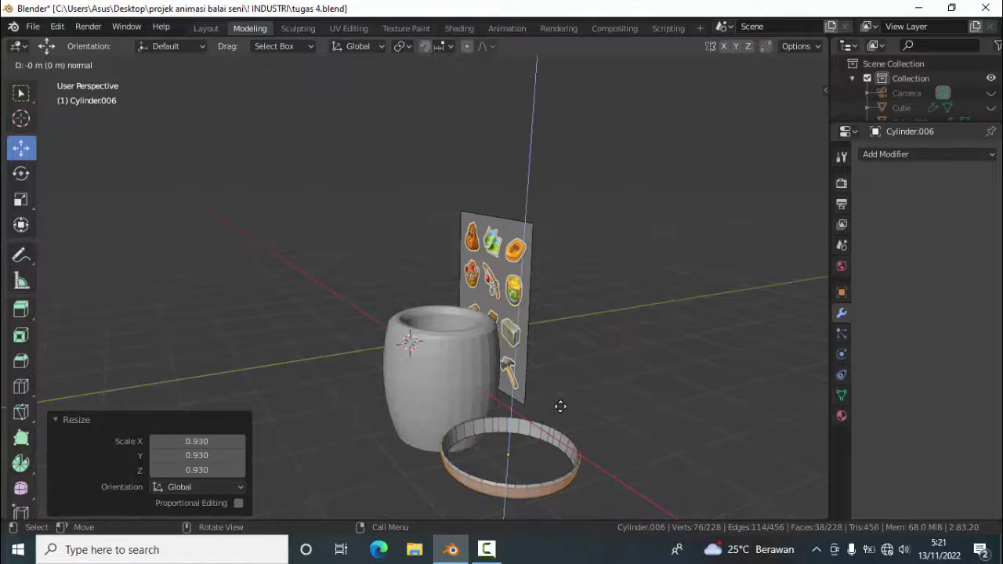
key(Escape)
key(e)
key(Escape)
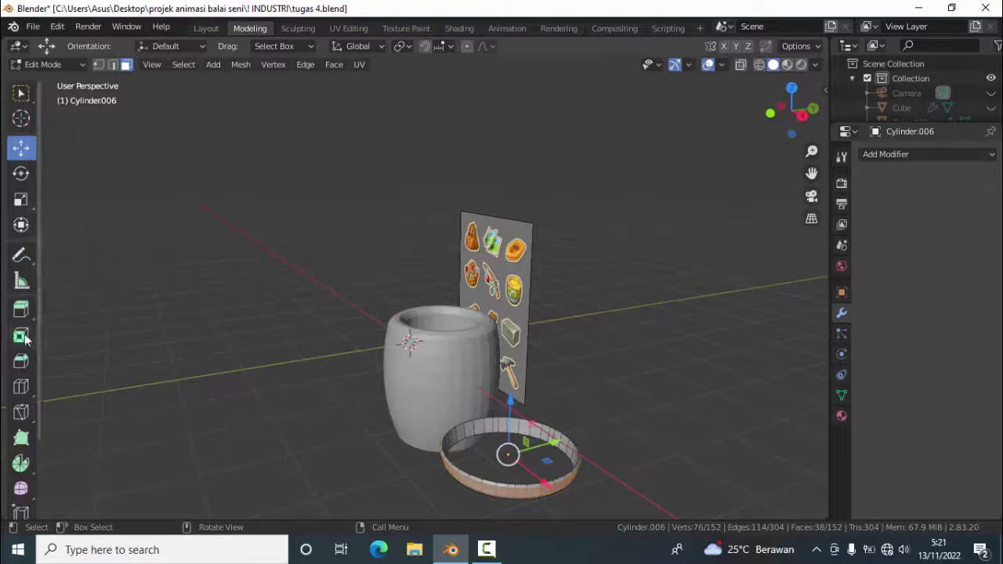
click(22, 335)
middle_drag(439, 471, 481, 481)
mouse_move(481, 481)
mouse_down()
mouse_move(499, 484)
mouse_move(486, 469)
mouse_up()
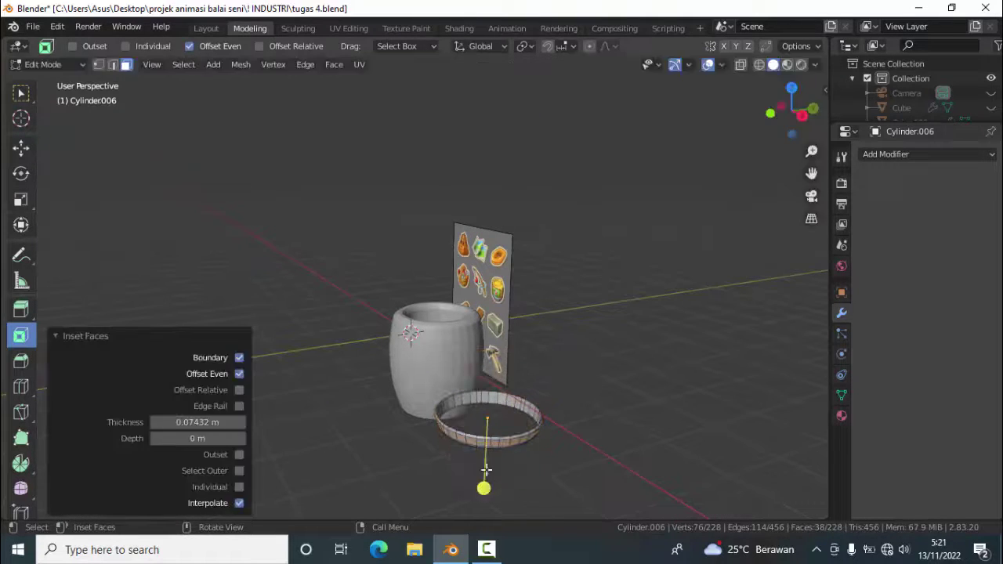
click(21, 202)
drag(536, 394, 549, 373)
- Back in Object Mode, save the file and slide the ring onto the barrel in front view
scroll(593, 370, up, 3)
drag(812, 173, 815, 153)
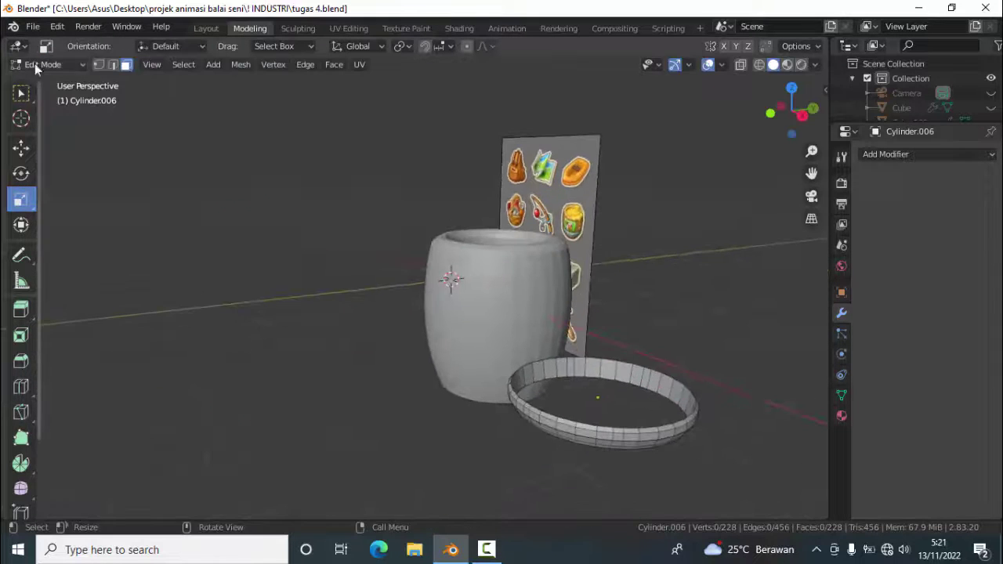
key(Tab)
key(ctrl+s)
click(673, 430)
key(KP_1)
drag(692, 318, 612, 328)
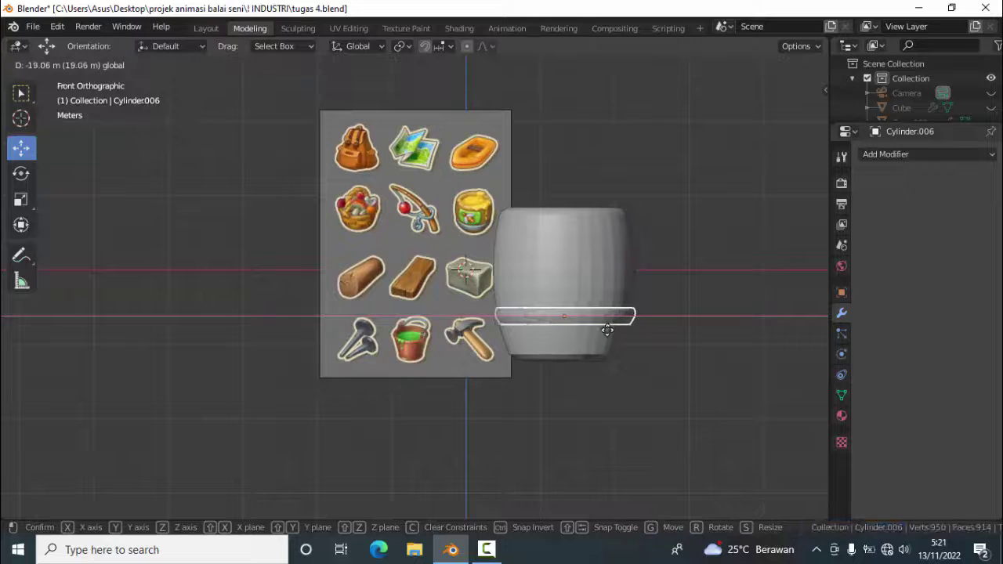
- In Front Ortho wireframe, nudge the ring along X to centre it on the barrel
click(607, 330)
middle_drag(608, 330, 634, 309)
key(KP_1)
scroll(706, 337, up, 3)
key(shift+z)
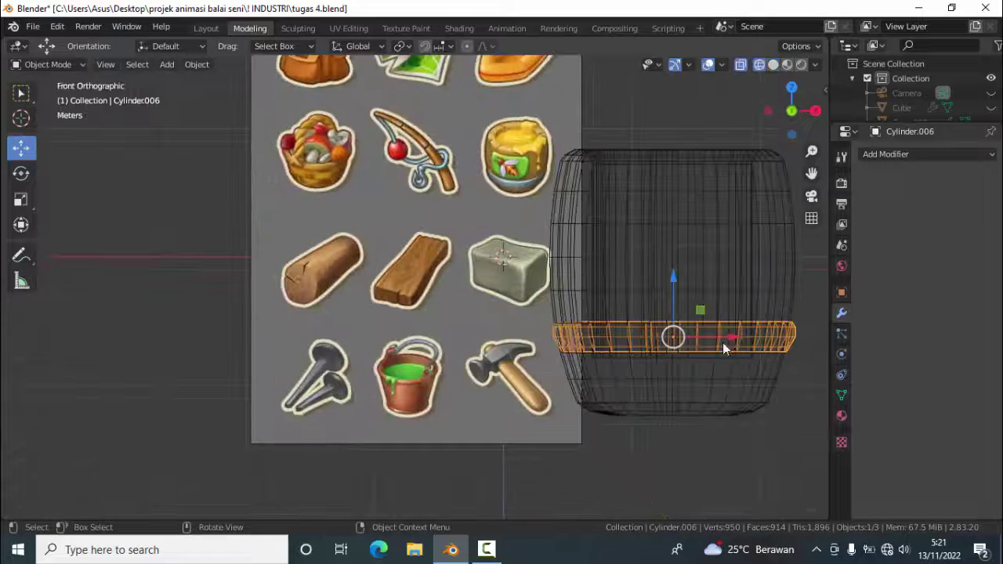
drag(729, 338, 727, 337)
- Check the hoop in solid shading, fine-tune the ring's position and save tugas 4.blend
click(626, 288)
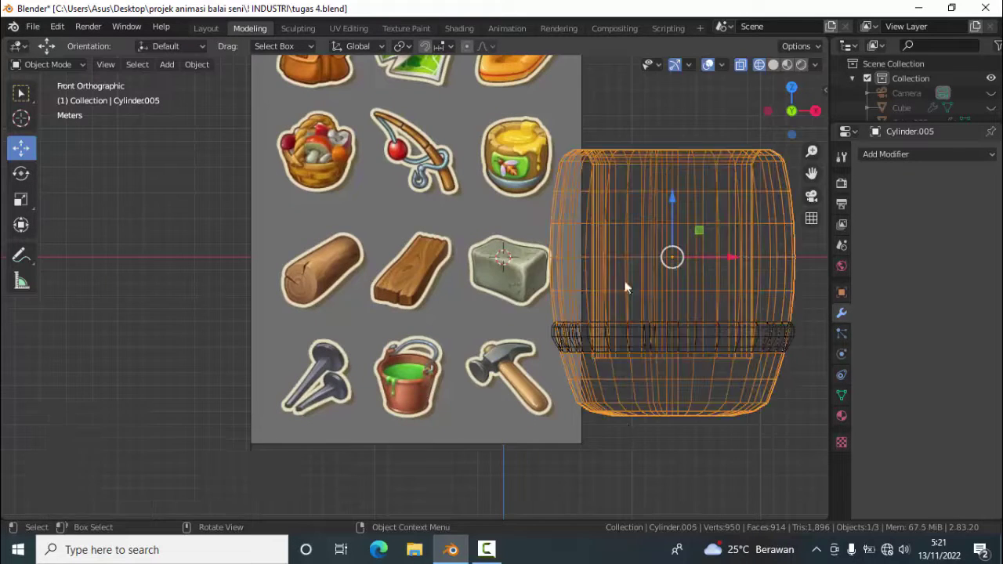
key(shift+z)
mouse_move(626, 288)
middle_down()
mouse_move(739, 197)
mouse_move(341, 359)
mouse_move(635, 345)
middle_up()
key(alt+a)
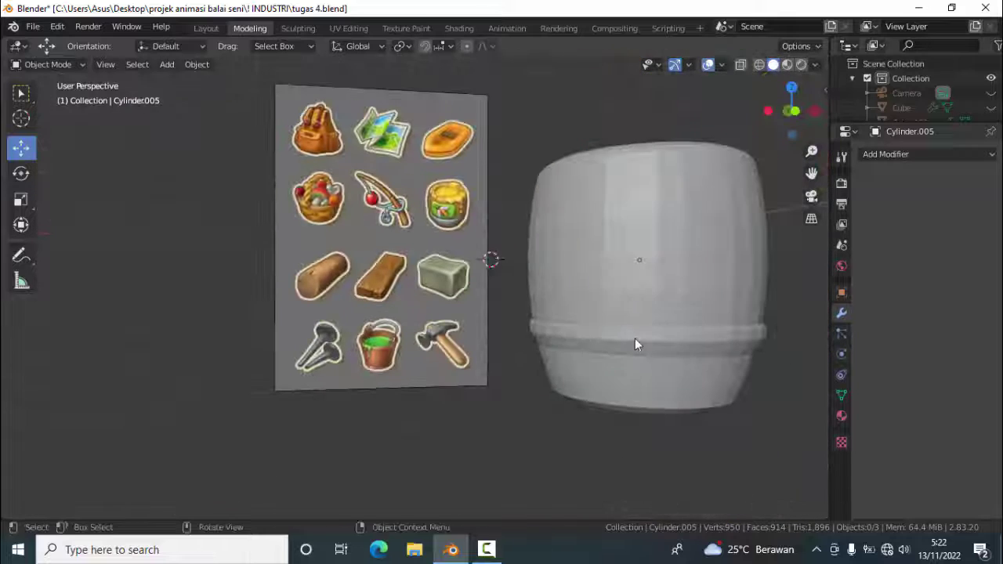
key(KP_1)
click(712, 336)
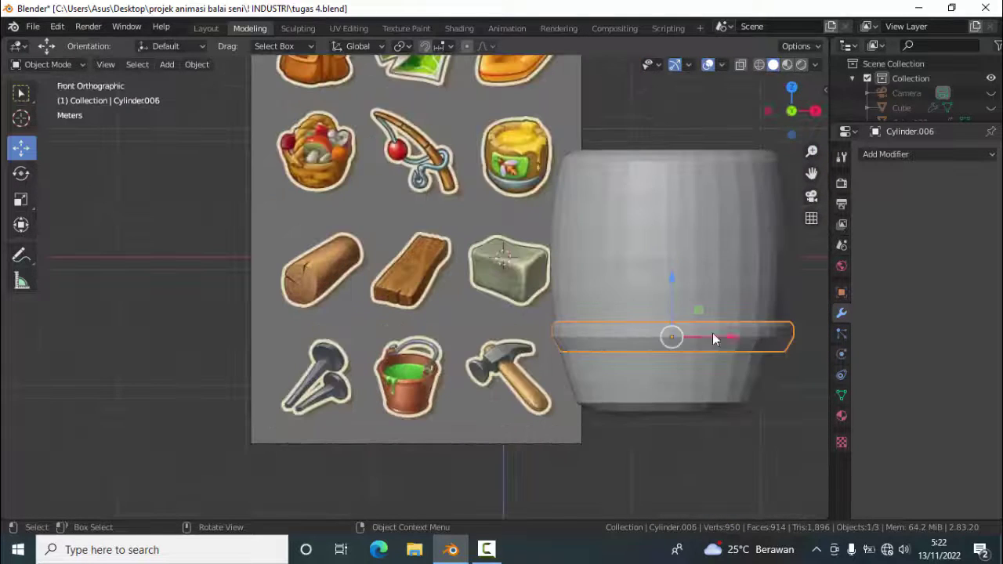
key(g)
click(723, 339)
scroll(721, 446, down, 2)
key(ctrl+s)
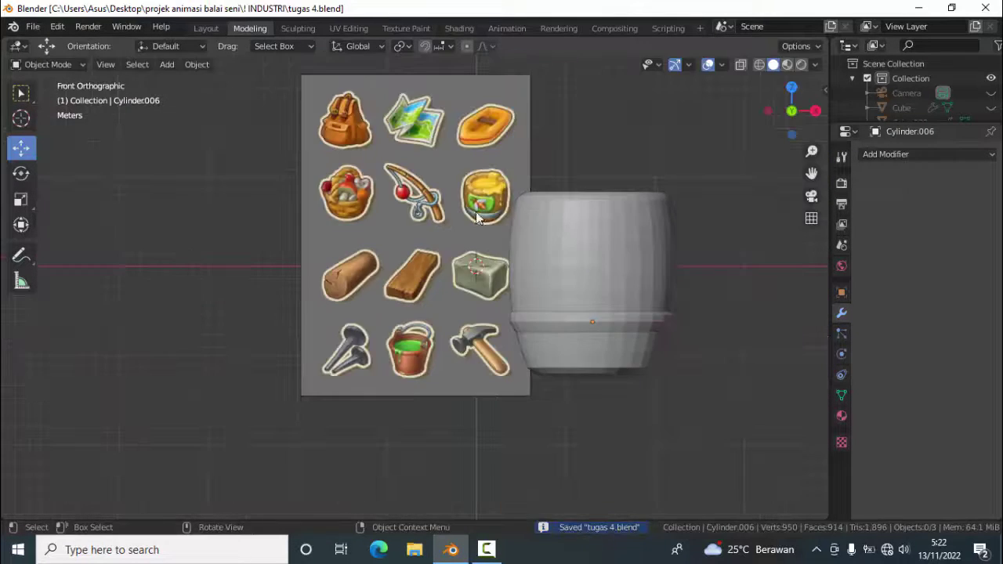
- Orbit around the barrel to inspect the finished hoop
middle_drag(476, 212, 596, 290)
click(596, 290)
mouse_move(486, 149)
middle_down()
mouse_move(533, 216)
mouse_move(620, 202)
mouse_move(578, 230)
mouse_move(659, 305)
middle_up()
click(579, 230)
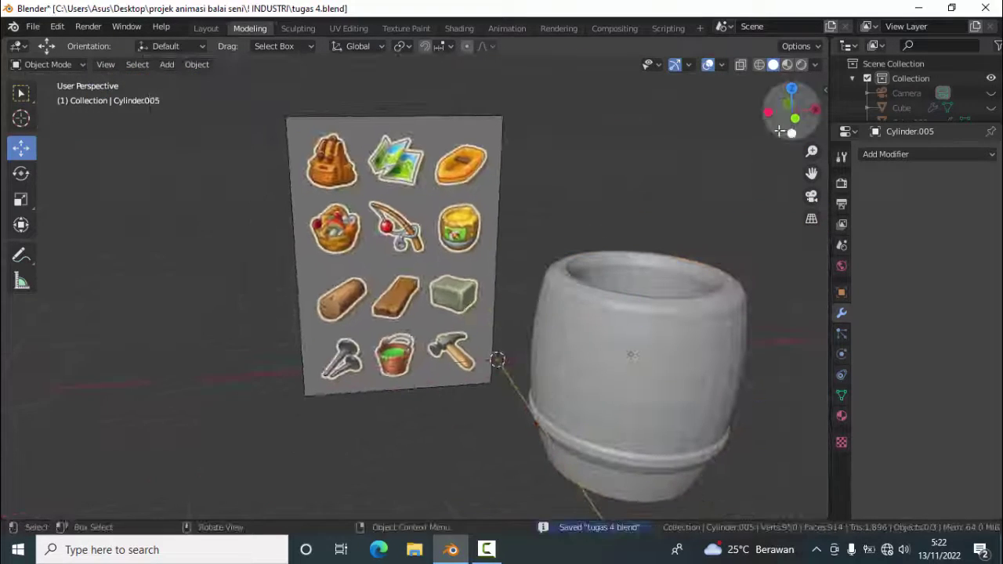
- Switch the barrel to Edit Mode and save the file
click(48, 64)
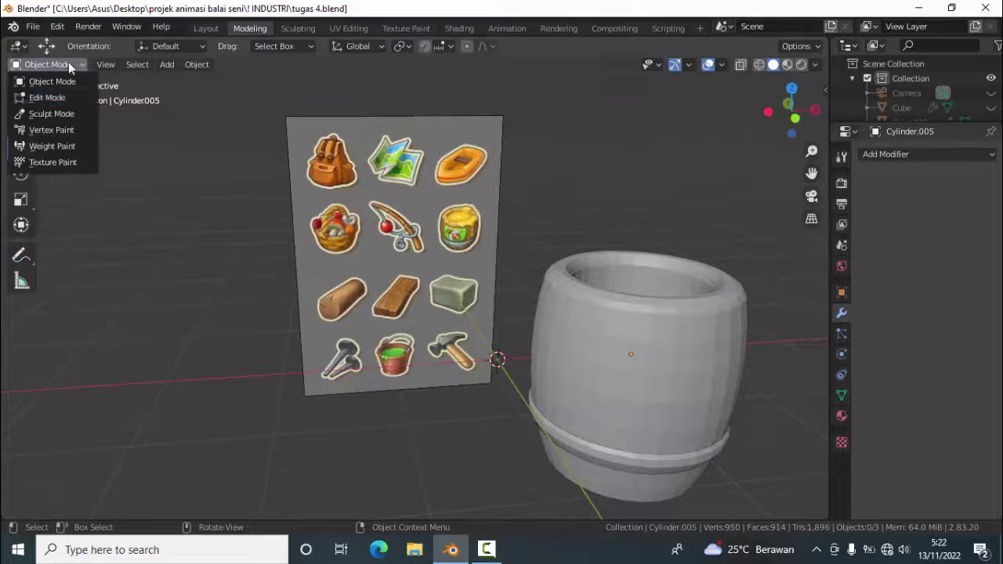
click(46, 98)
scroll(671, 339, up, 2)
key(ctrl+s)
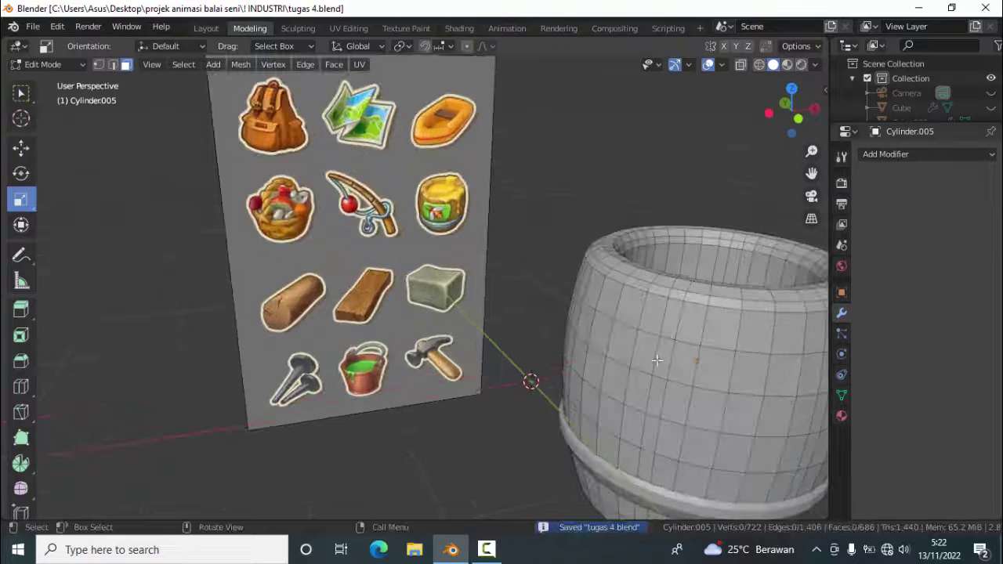
- Brush-select a vertical strip of faces near the barrel top and extrude it inward
key(c)
click(667, 354)
mouse_move(667, 345)
middle_down()
mouse_move(502, 443)
mouse_move(397, 385)
mouse_move(723, 303)
middle_up()
key(Escape)
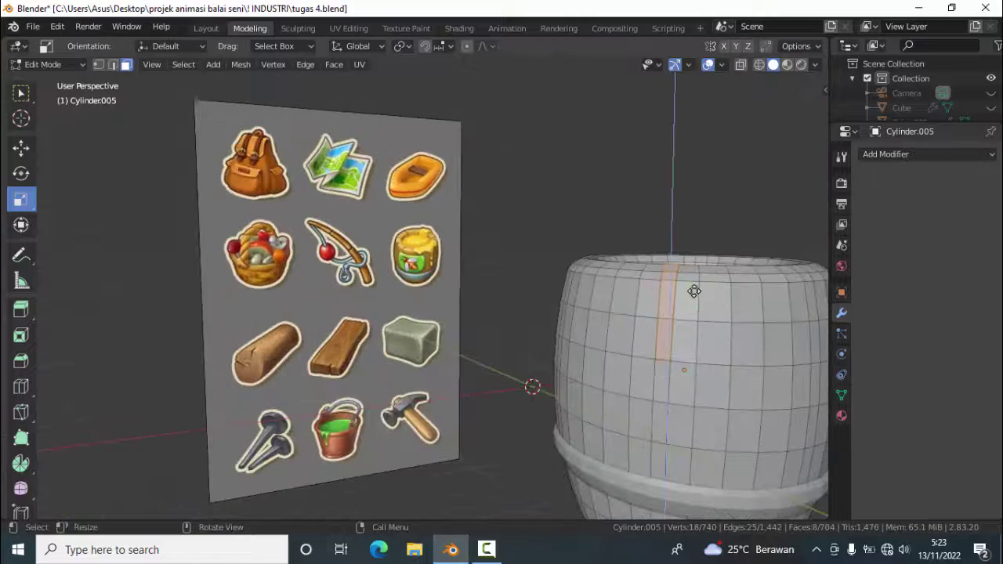
key(e)
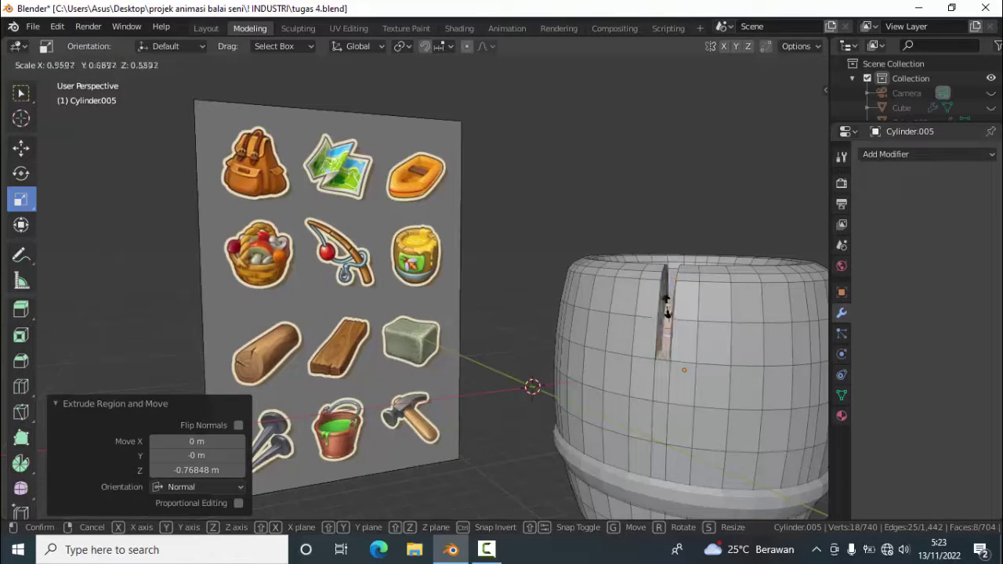
click(667, 308)
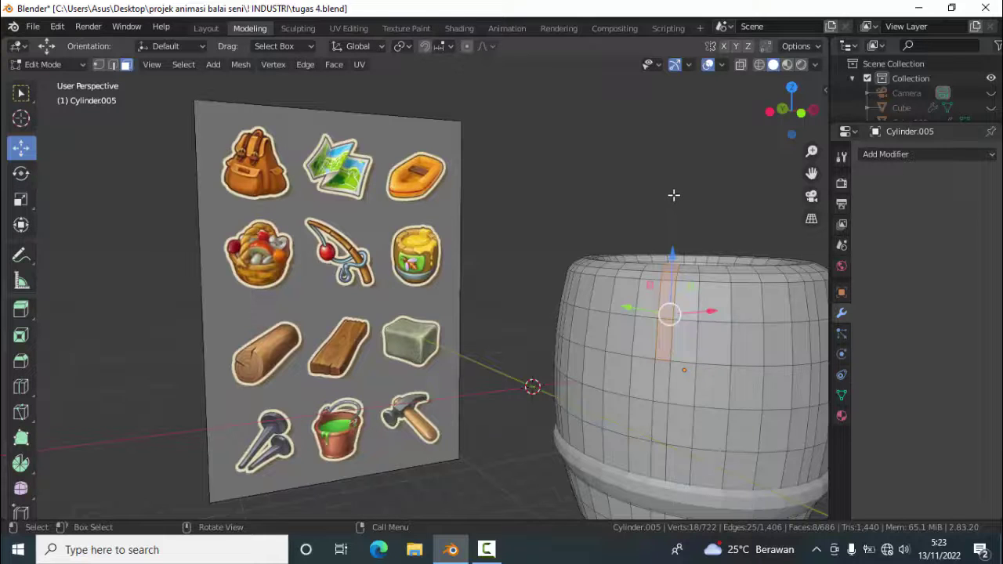
- Back out of the delete menu without deleting, deselect all, and save
key(x)
key(Escape)
key(x)
key(Escape)
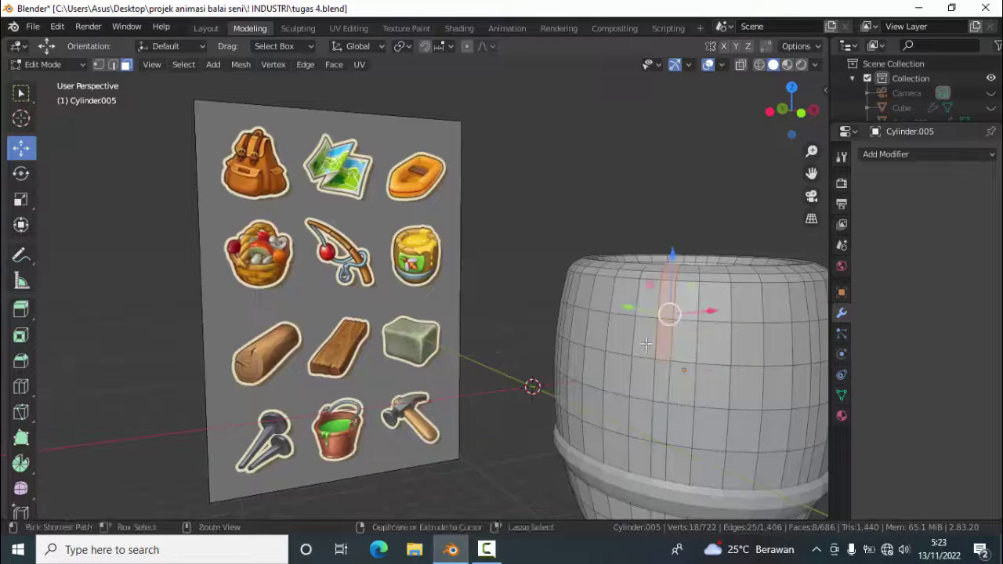
key(alt+a)
key(ctrl+s)
- Narrow the groove strip to 0.710 and stretch it taller
middle_drag(645, 345, 722, 400)
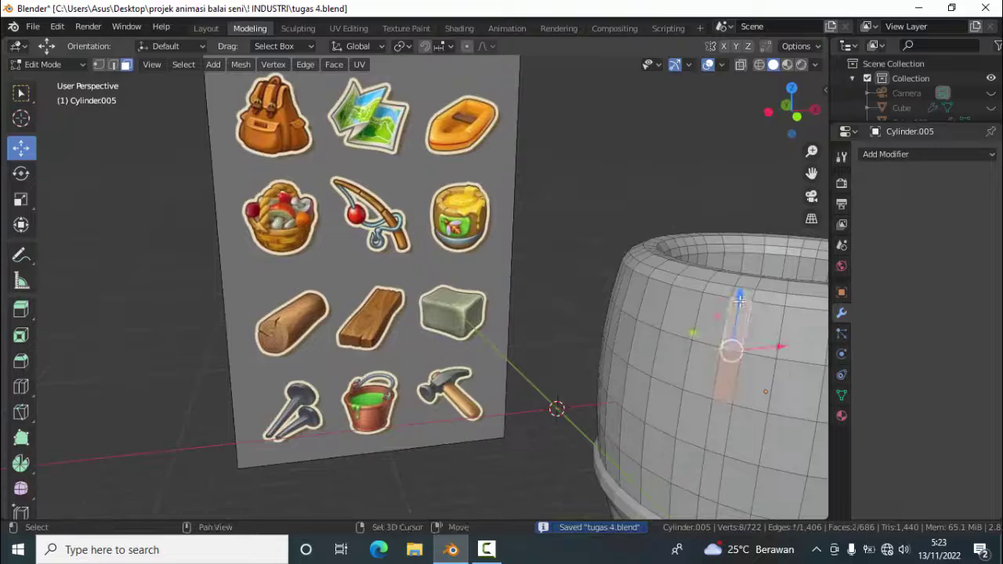
middle_drag(739, 300, 358, 437)
mouse_move(381, 399)
middle_down()
mouse_move(450, 425)
mouse_move(511, 358)
middle_up()
scroll(195, 327, up, 2)
click(721, 319)
key(s)
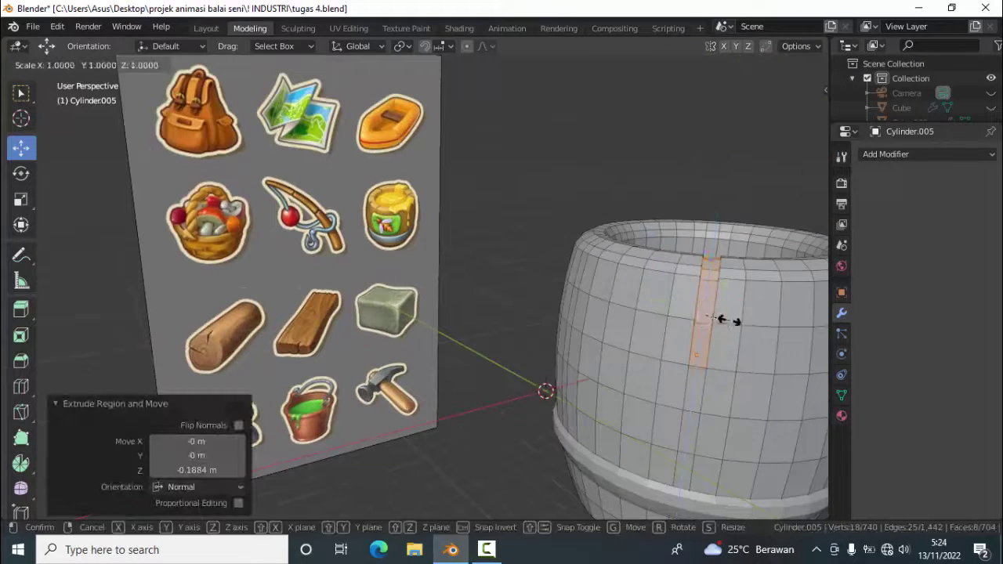
click(721, 318)
click(20, 199)
drag(708, 266, 717, 236)
middle_drag(741, 377, 752, 353)
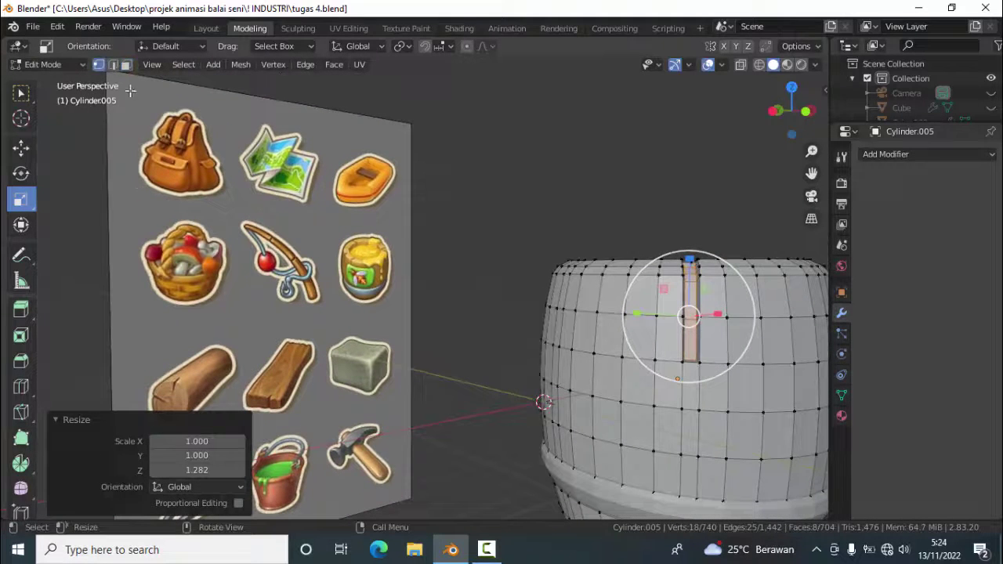
- Taper the groove's bottom vertices narrower with repeated scales
key(s)
click(711, 353)
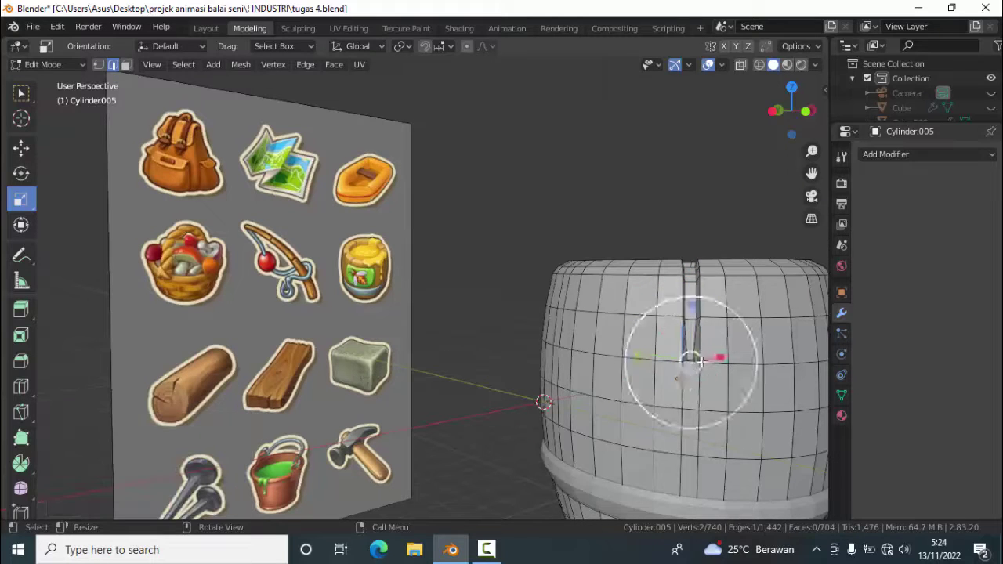
key(s)
click(701, 363)
key(s)
click(701, 360)
key(s)
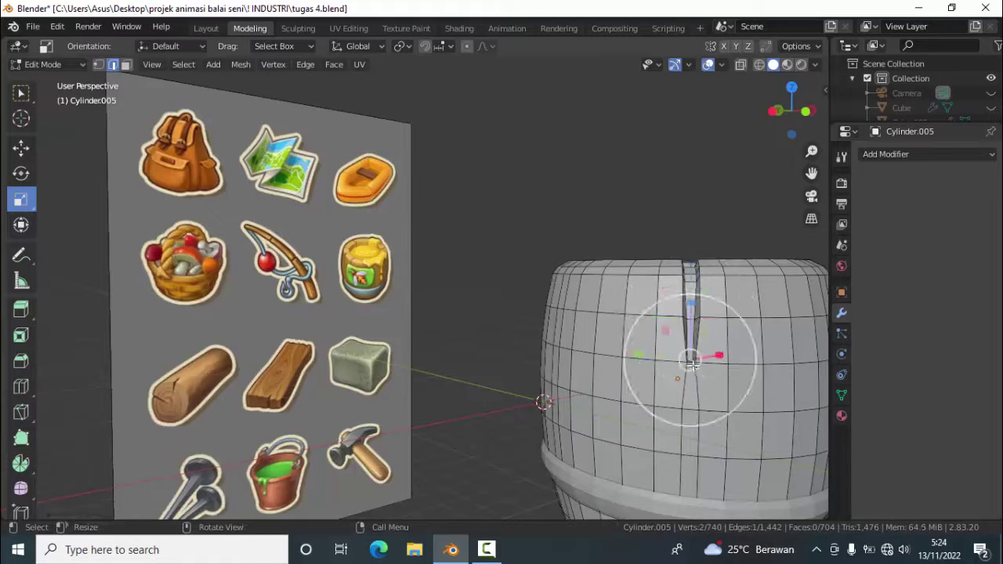
click(694, 359)
- In vertex mode, scale the four vertices along the slit closer together
click(98, 64)
click(682, 314)
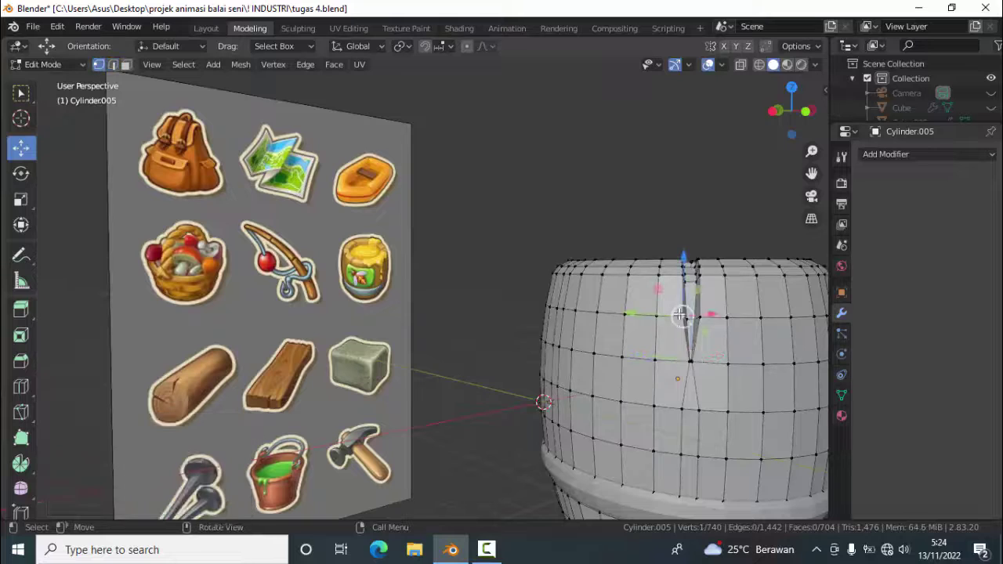
scroll(693, 319, up, 3)
shift+middle_drag(693, 319, 565, 302)
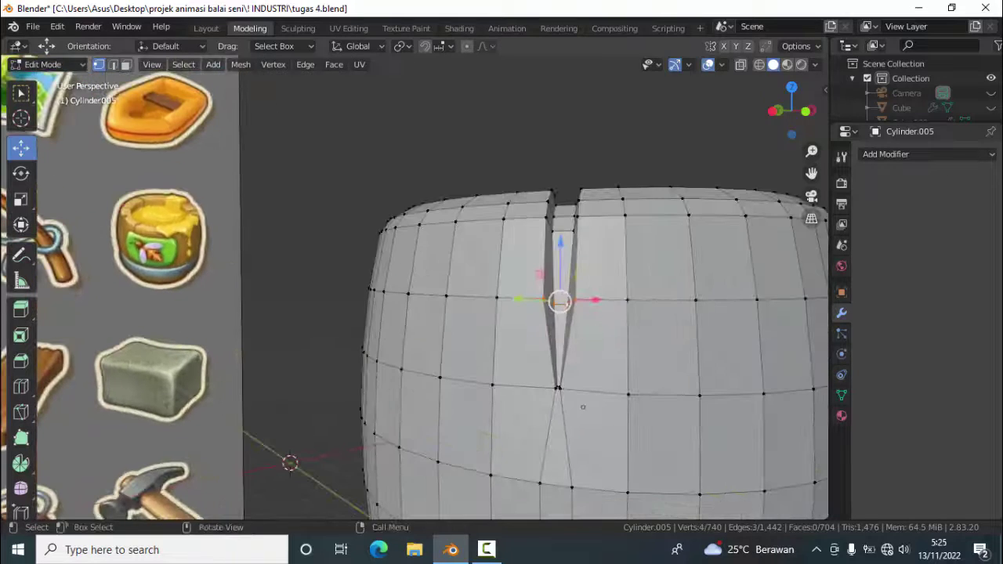
drag(559, 300, 586, 289)
key(s)
click(584, 289)
scroll(584, 289, down, 3)
middle_drag(575, 285, 584, 289)
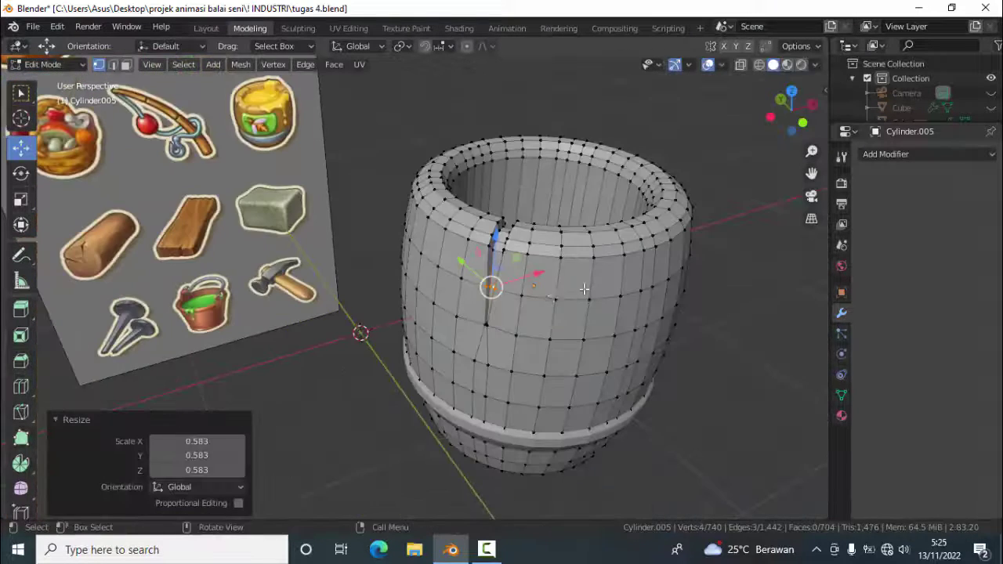
- Scale the two vertices at the slit top closer together
scroll(567, 308, up, 3)
scroll(567, 308, up, 2)
click(577, 160)
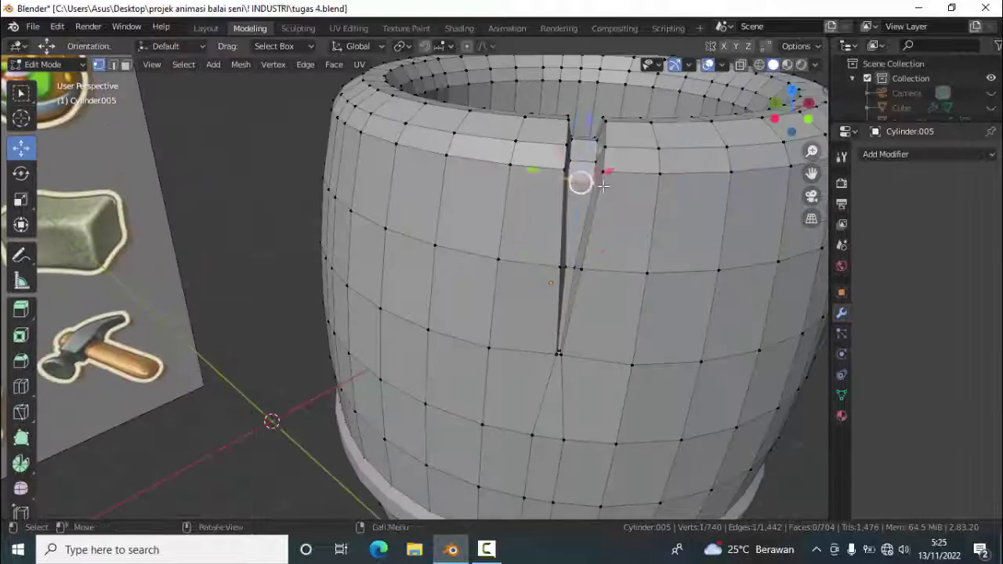
shift+click(610, 168)
key(s)
click(571, 139)
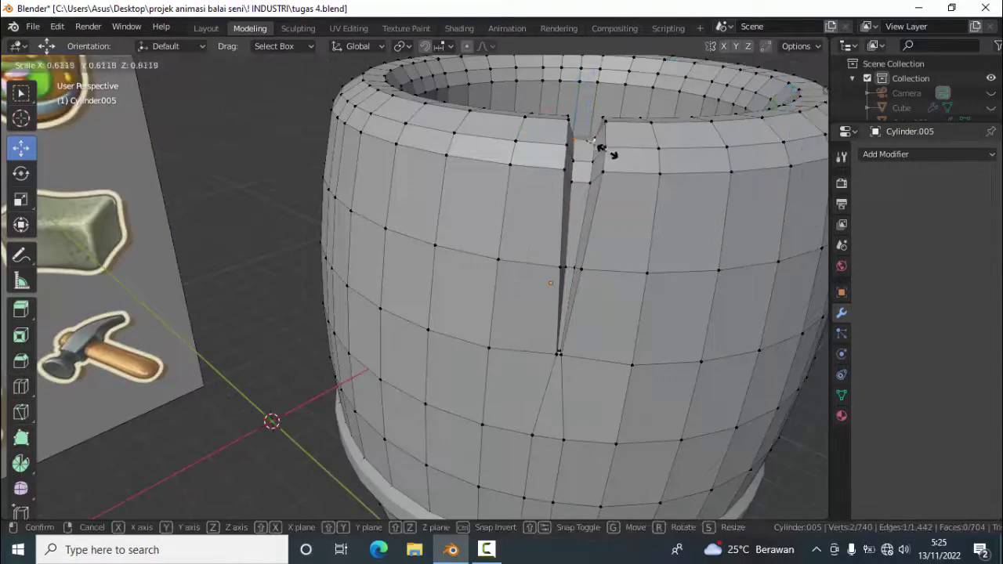
mouse_move(572, 139)
middle_down()
mouse_move(676, 260)
mouse_move(549, 235)
middle_up()
scroll(549, 235, down, 3)
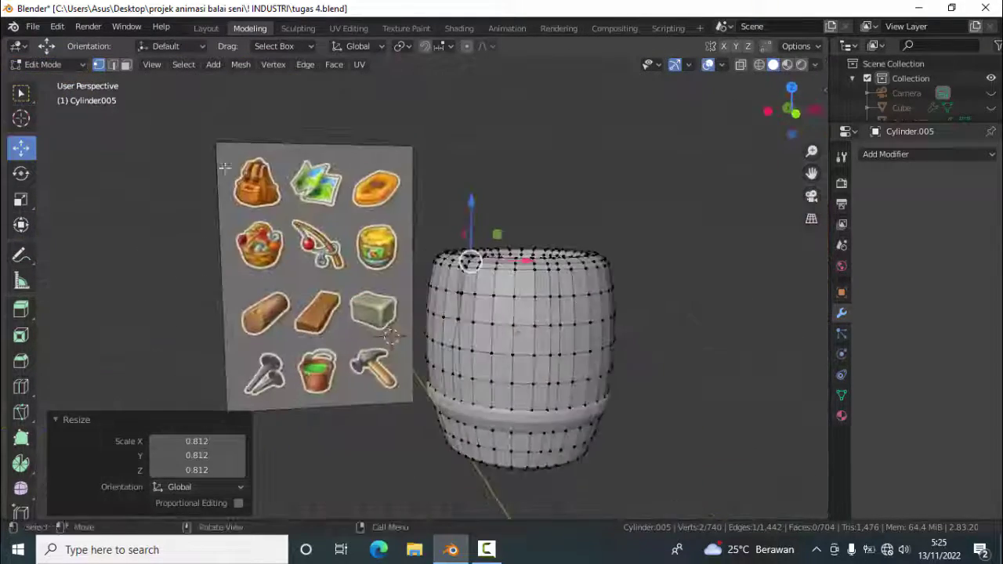
- Preview the barrel in Object Mode, then return to Edit Mode
key(Tab)
scroll(578, 313, up, 3)
scroll(486, 297, down, 3)
scroll(471, 290, up, 2)
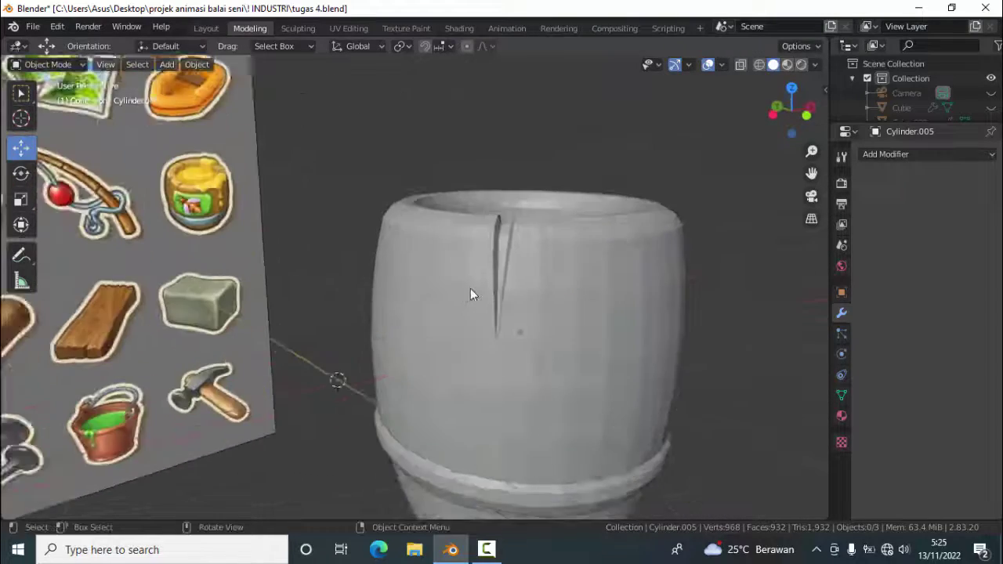
scroll(494, 298, down, 2)
middle_drag(554, 275, 500, 312)
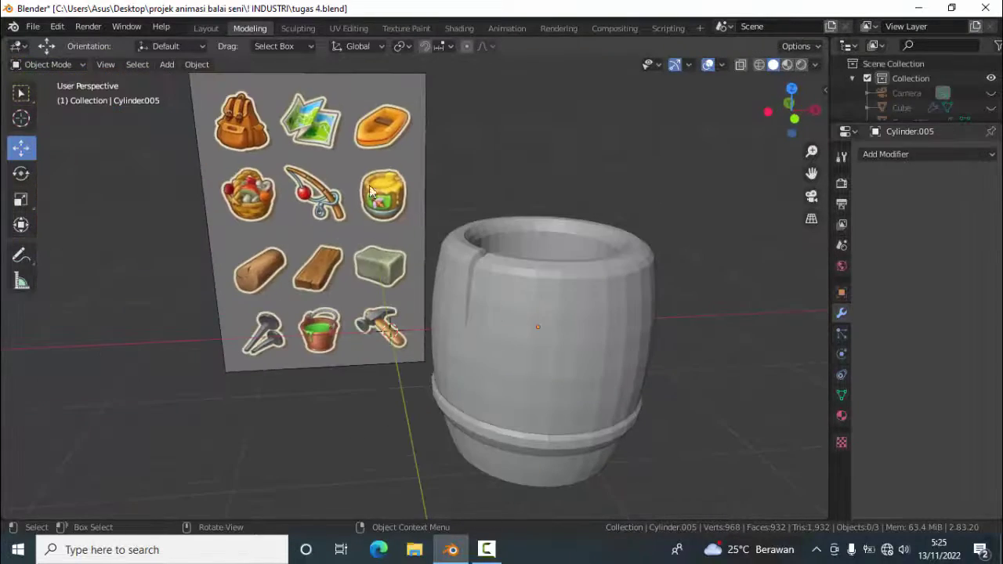
mouse_move(604, 322)
middle_down()
mouse_move(642, 302)
mouse_move(302, 243)
middle_up()
key(Tab)
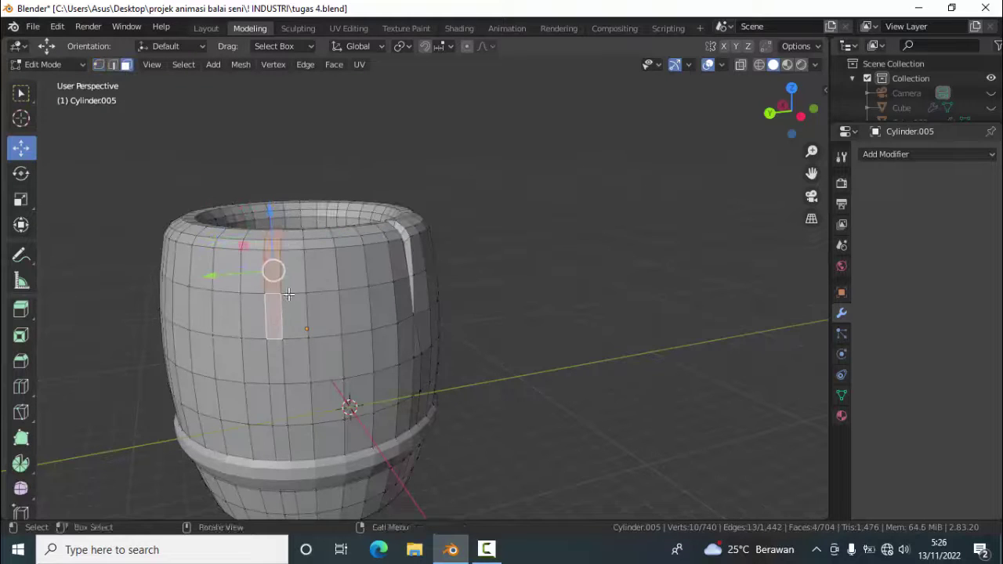
- Shrink the selected vertices on the barrel's upper wall
key(s)
click(275, 329)
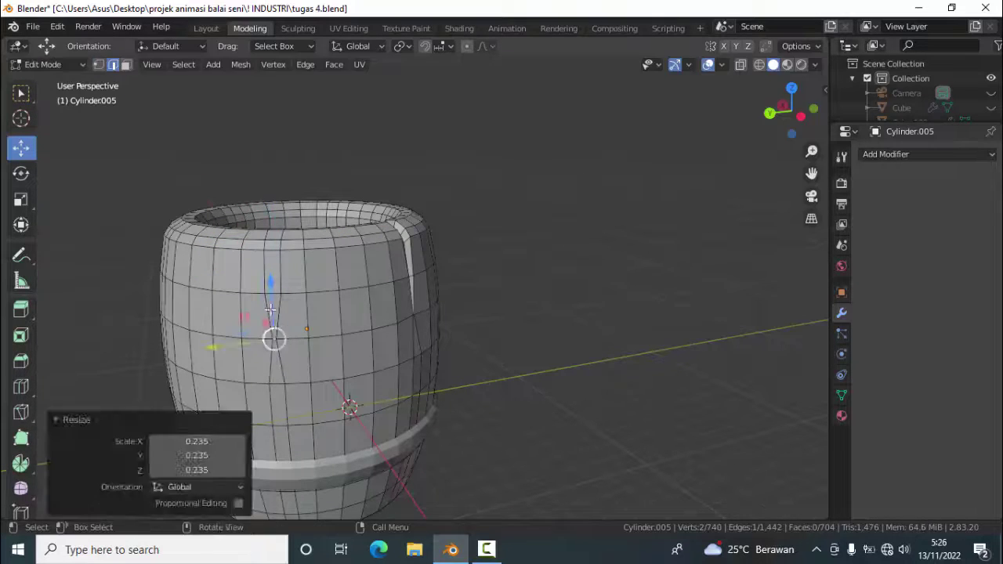
key(s)
click(287, 293)
mouse_move(287, 294)
middle_down()
mouse_move(405, 338)
mouse_move(55, 69)
middle_up()
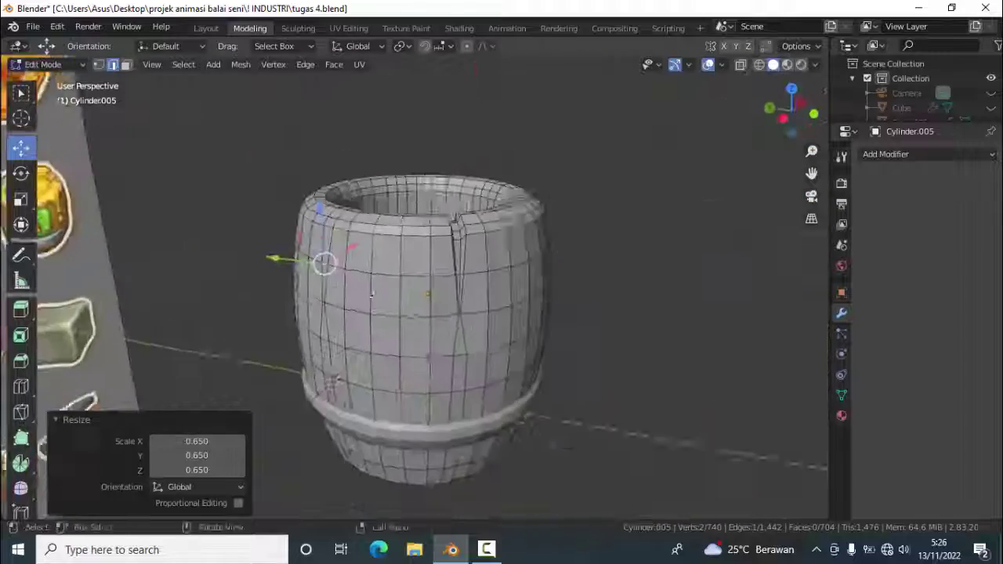
- Extrude two upper-left wall faces inward 0.474 m and narrow them
drag(220, 228, 245, 280)
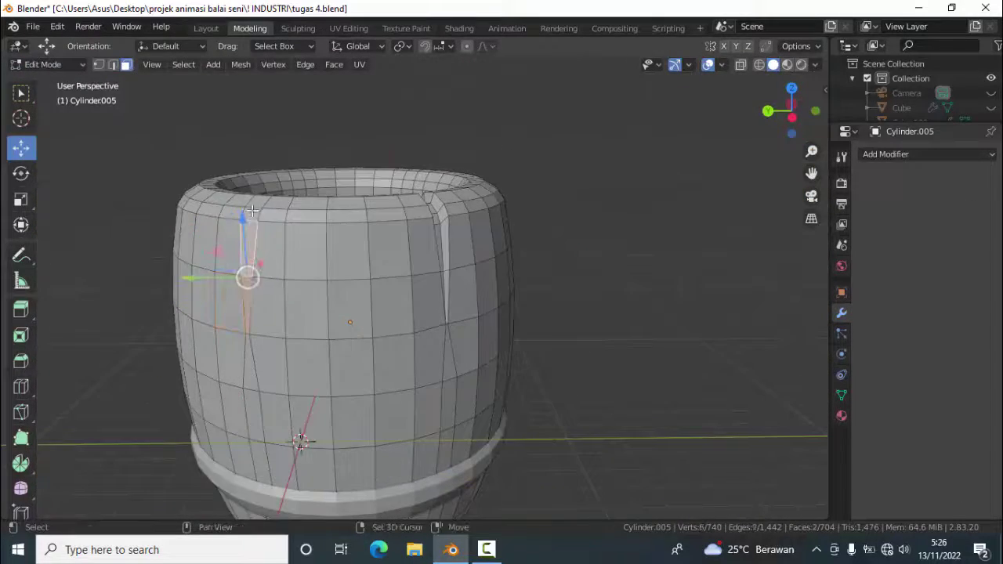
key(e)
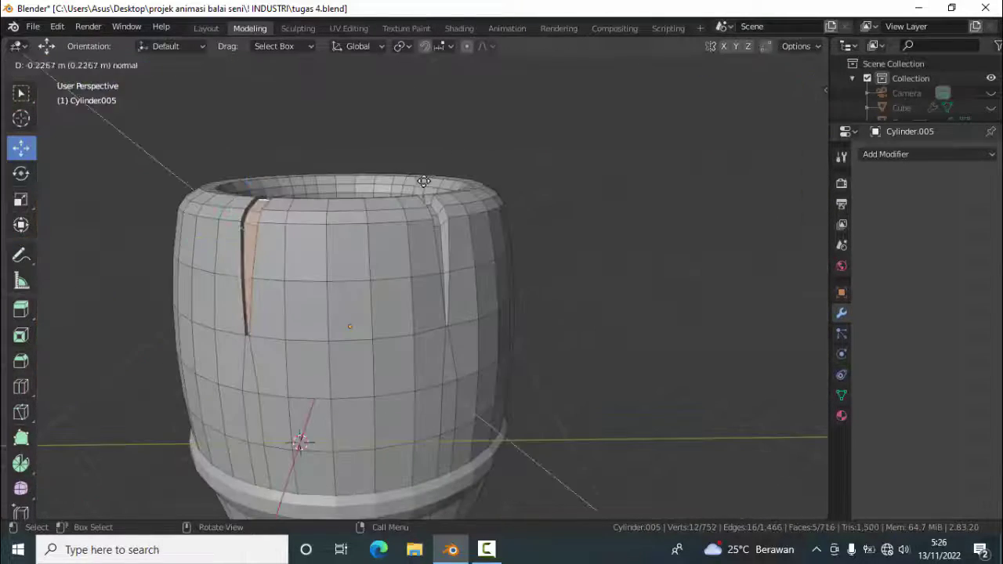
click(361, 245)
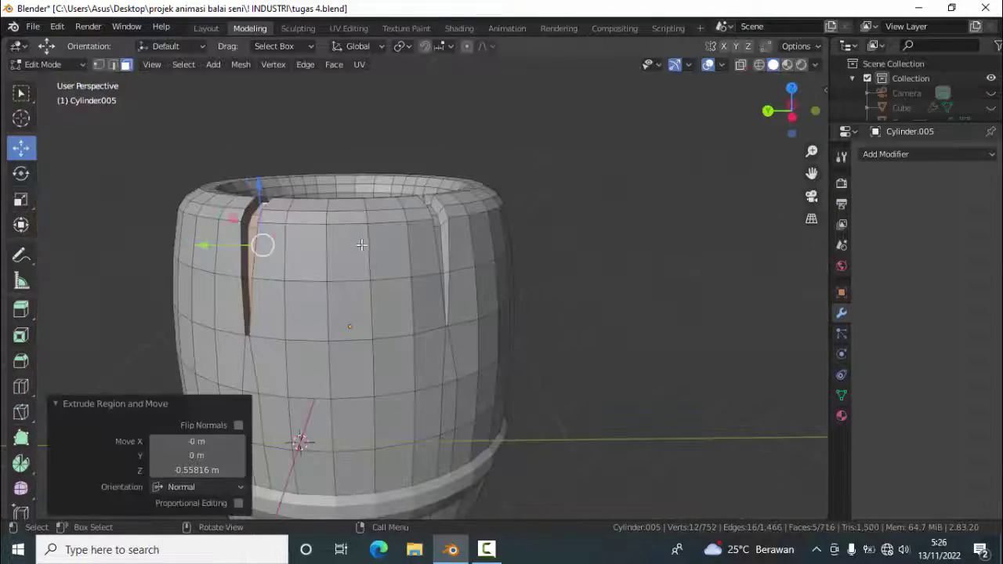
middle_drag(361, 246, 202, 264)
key(s)
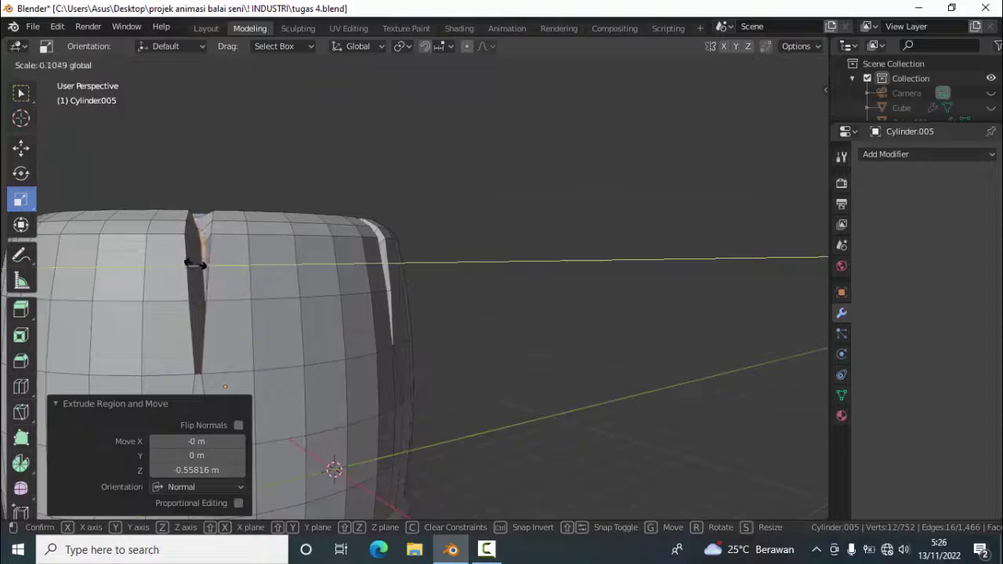
click(196, 265)
scroll(119, 291, down, 3)
scroll(134, 291, up, 3)
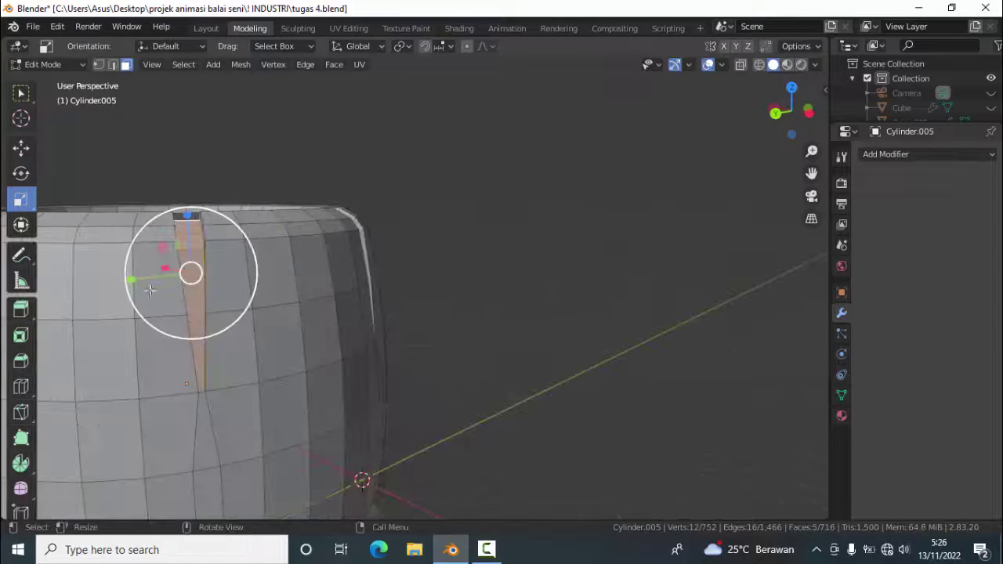
scroll(150, 290, down, 3)
- Add the rim vertices to the groove selection, cancelling a trial scale
middle_drag(324, 262, 303, 180)
scroll(649, 173, up, 4)
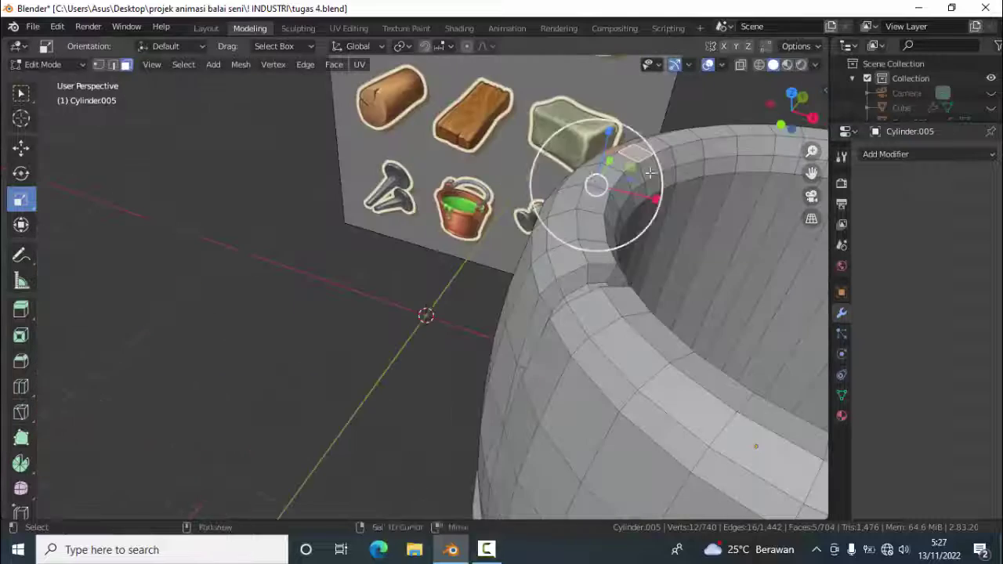
mouse_move(650, 173)
middle_down()
mouse_move(665, 240)
mouse_move(582, 224)
mouse_move(128, 287)
middle_up()
click(128, 287)
scroll(157, 290, down, 1)
key(s)
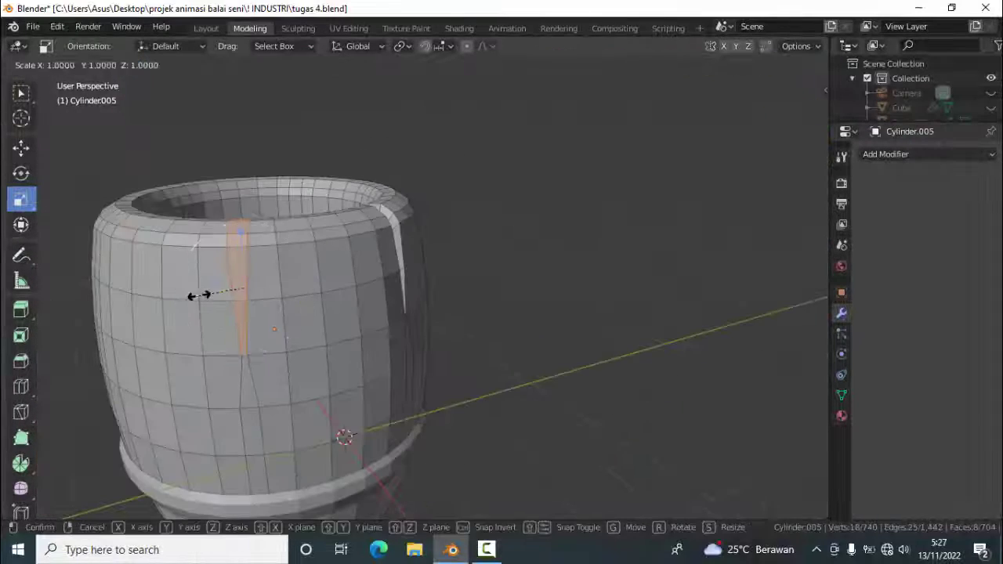
right_click(249, 277)
click(258, 284)
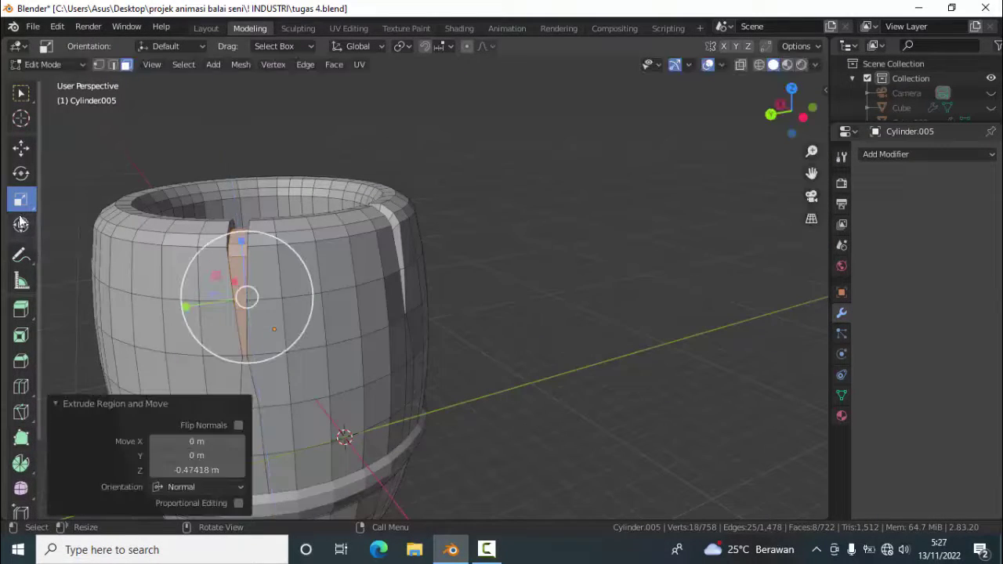
- Slim the groove strip along X, flatten it along Y, and tilt it
key(s)
key(x)
click(236, 294)
key(s)
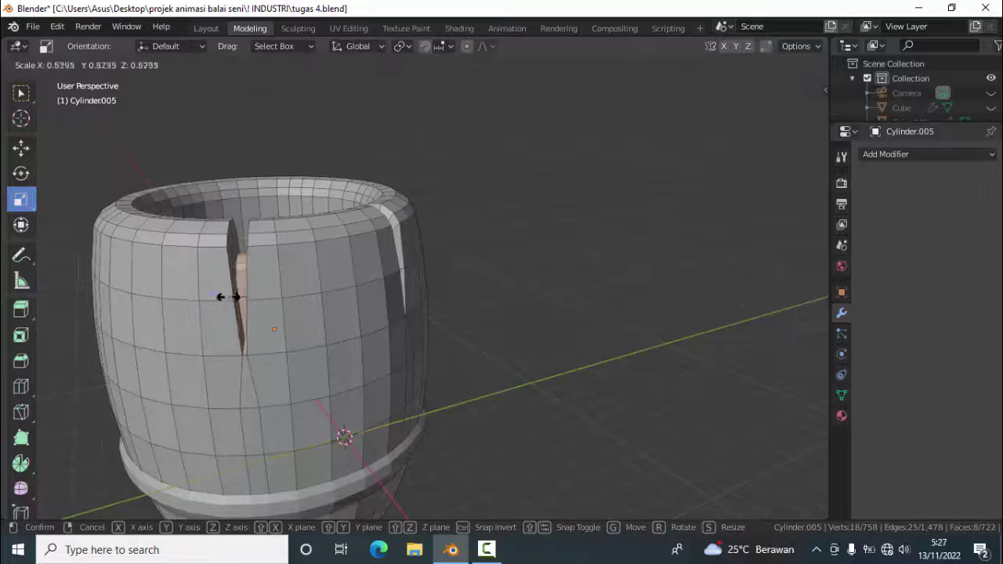
click(229, 285)
middle_drag(228, 285, 233, 320)
key(s)
key(y)
click(232, 321)
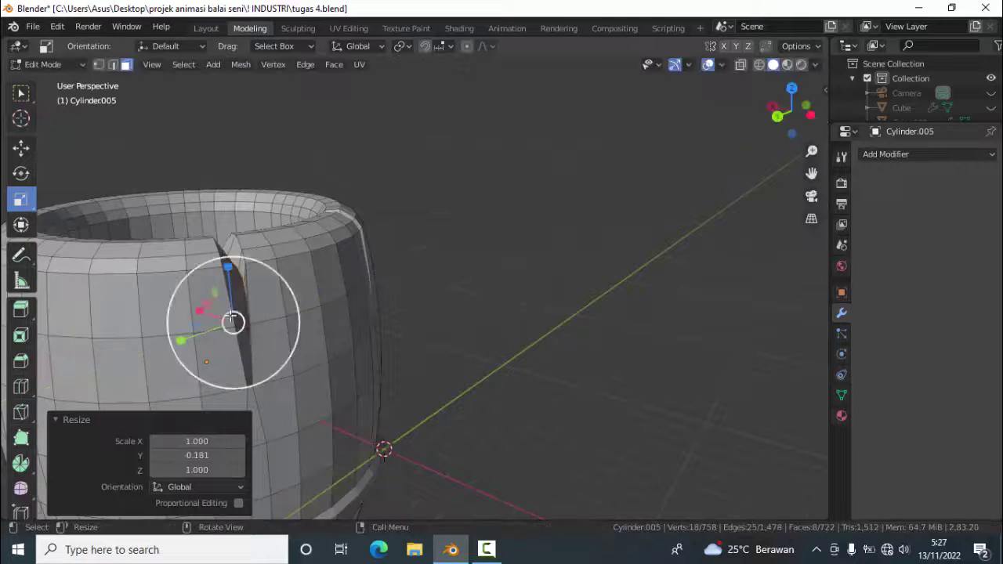
drag(243, 342, 235, 336)
click(491, 293)
mouse_move(491, 293)
middle_down()
mouse_move(368, 316)
mouse_move(584, 242)
middle_up()
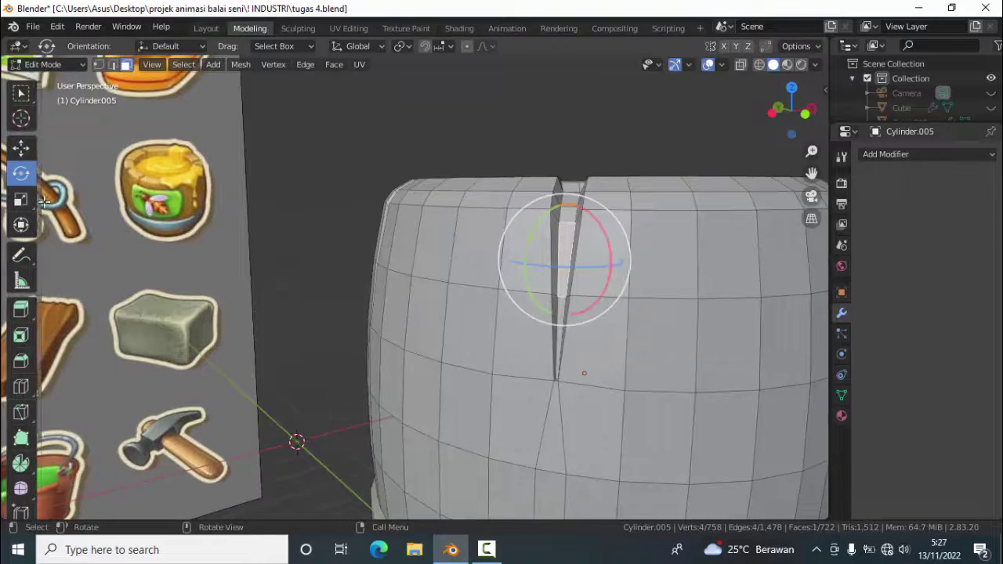
- Narrow the notch along Y, then set its top vertices' width along Y
key(s)
key(y)
click(546, 247)
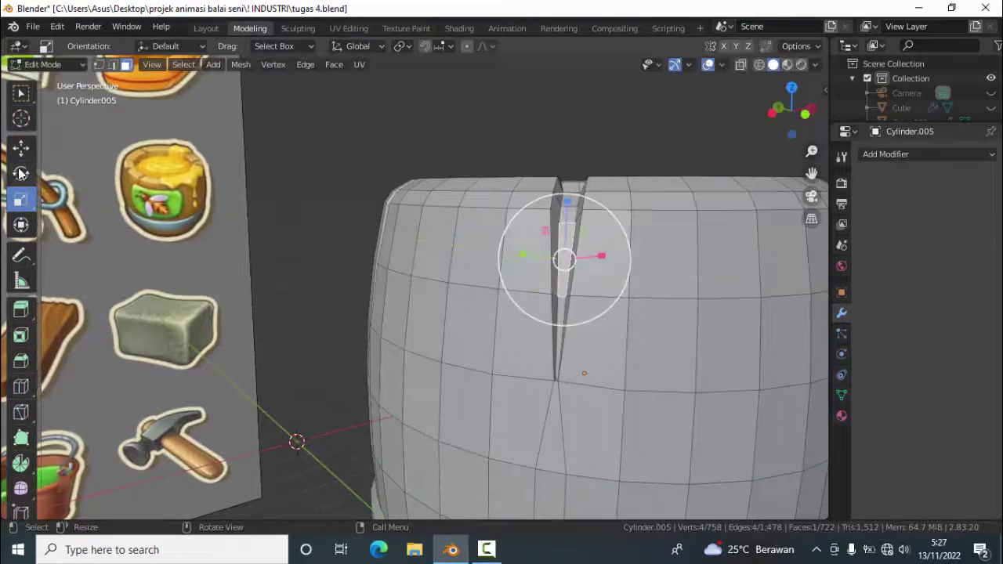
middle_drag(532, 205, 604, 206)
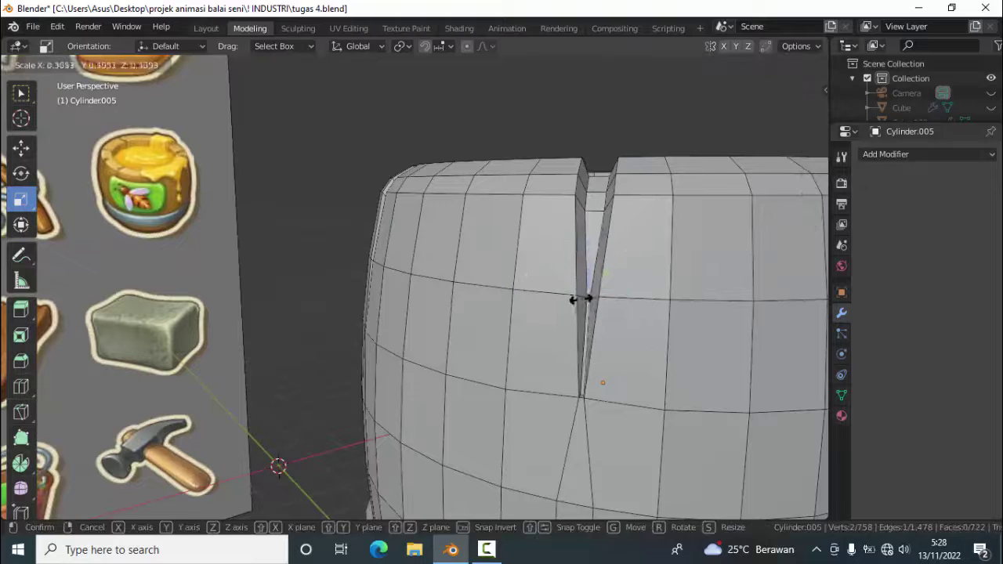
click(591, 212)
key(s)
key(y)
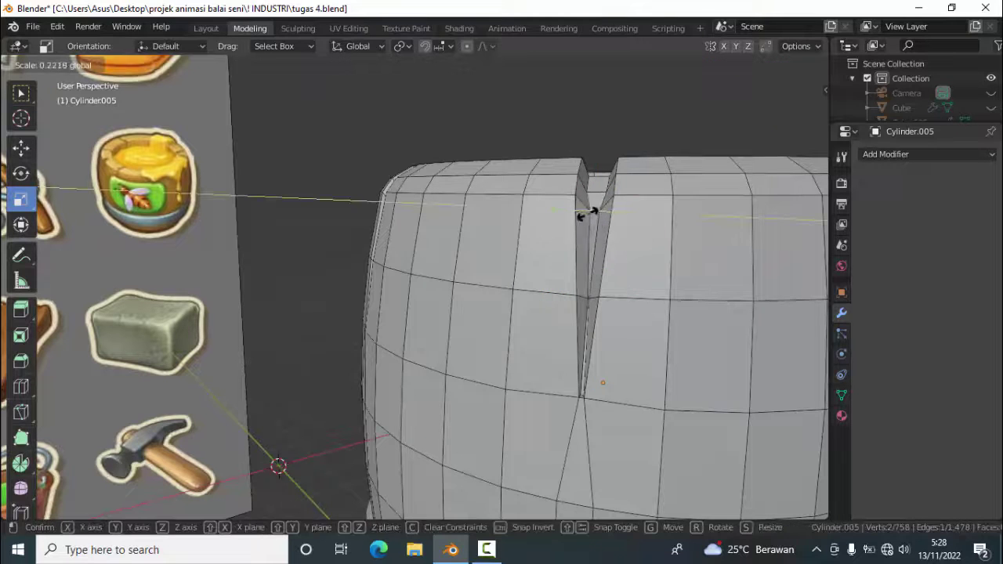
click(584, 202)
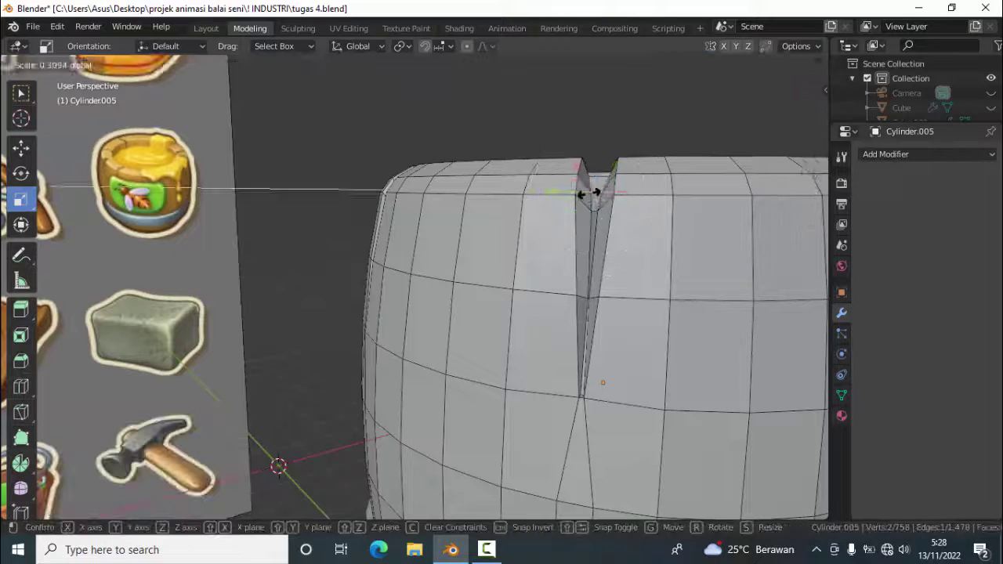
- Pinch the notch's bottom vertices together to a point
middle_drag(493, 126, 703, 300)
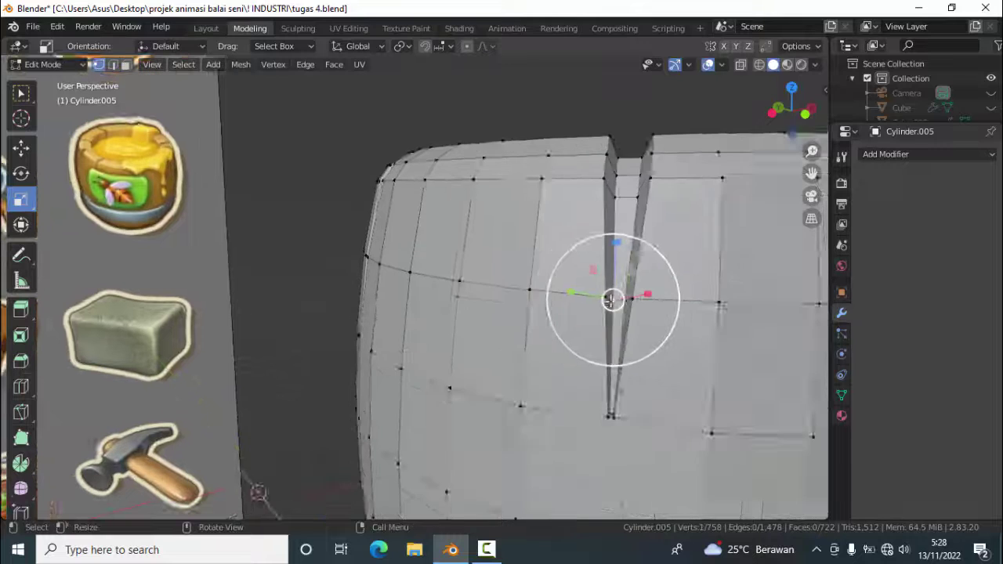
right_click(703, 300)
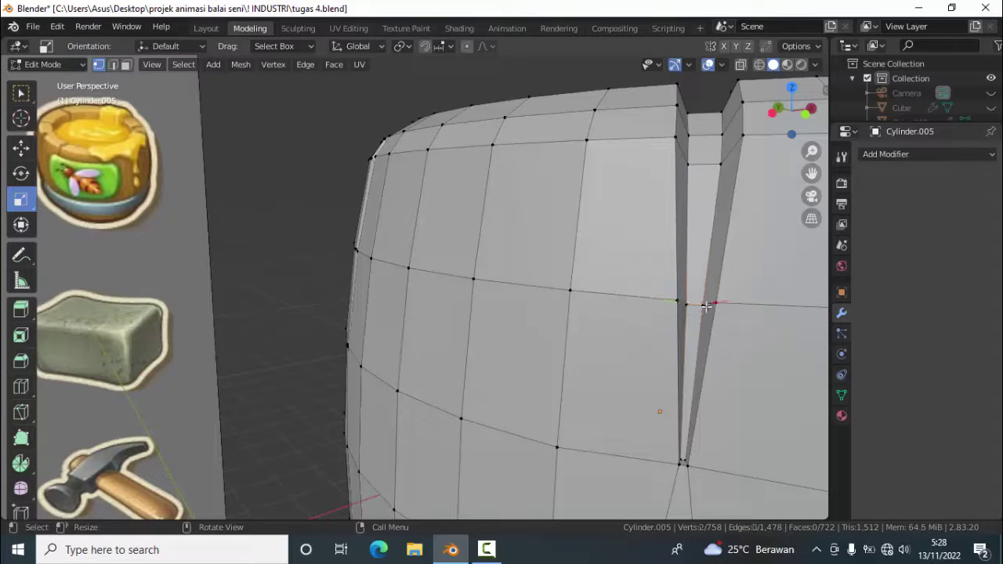
key(s)
click(701, 304)
click(682, 463)
drag(683, 459, 673, 463)
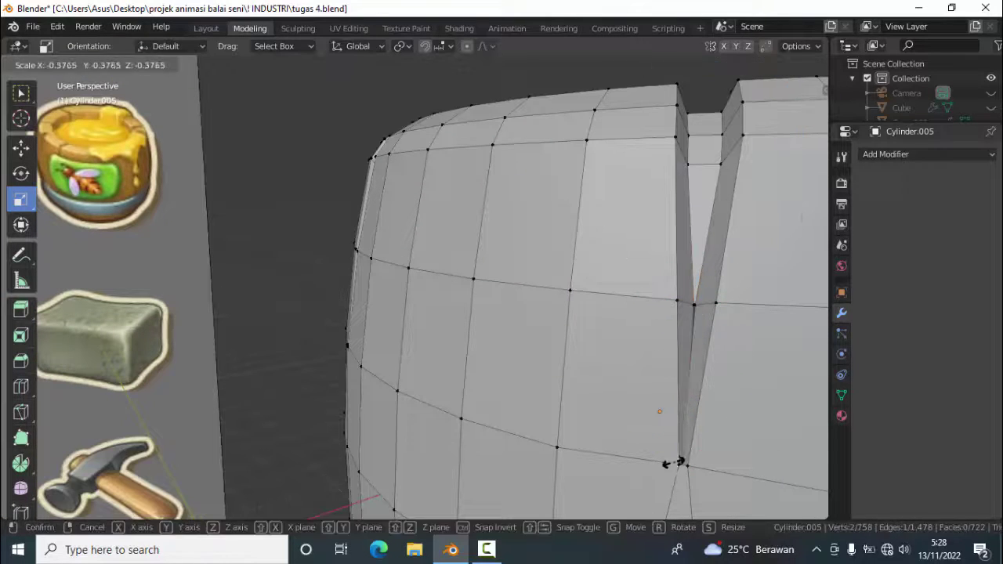
click(673, 463)
- Rescale the notch's top vertices, checking the result from above
click(674, 167)
key(s)
click(705, 168)
mouse_move(705, 168)
middle_down()
mouse_move(612, 135)
mouse_move(465, 166)
mouse_move(306, 345)
middle_up()
key(s)
click(596, 157)
- Pinch the rim notch vertices narrower with several successive scales
key(s)
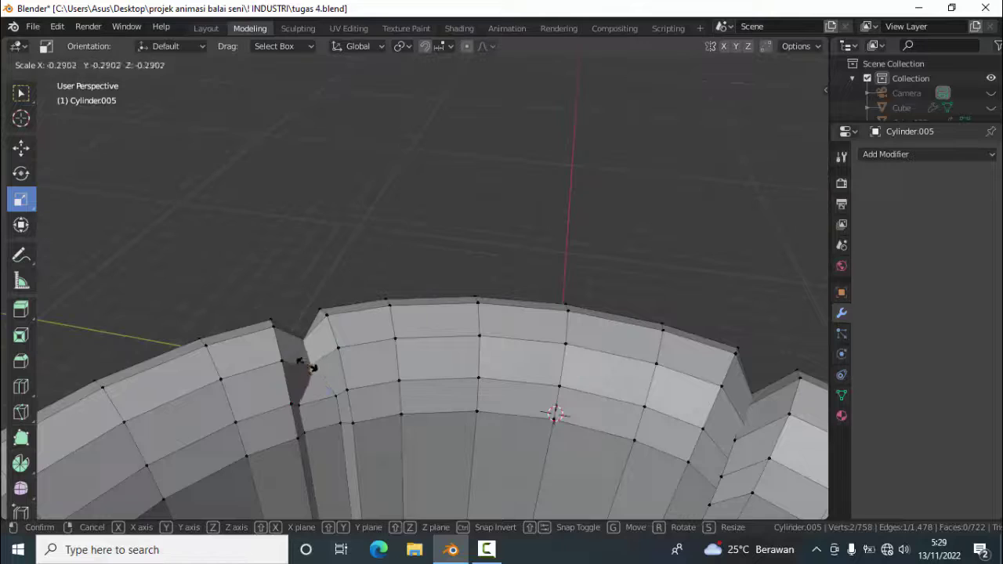
click(305, 364)
drag(314, 403, 313, 431)
middle_drag(314, 431, 324, 330)
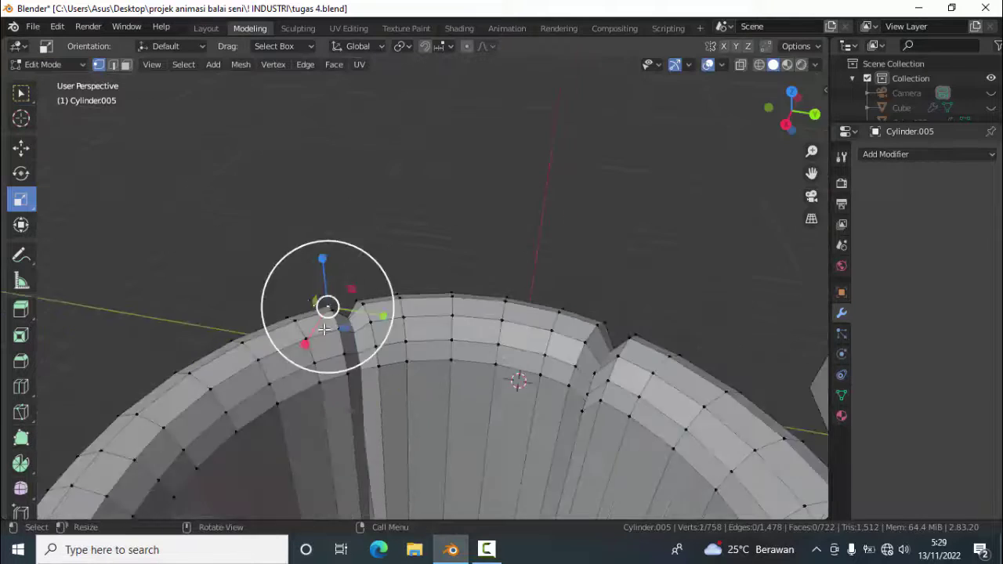
scroll(324, 330, down, 5)
key(s)
click(392, 479)
mouse_move(392, 478)
middle_down()
mouse_move(444, 343)
mouse_move(488, 275)
mouse_move(376, 332)
mouse_move(405, 268)
mouse_move(348, 298)
mouse_move(385, 321)
middle_up()
scroll(377, 332, up, 3)
click(249, 274)
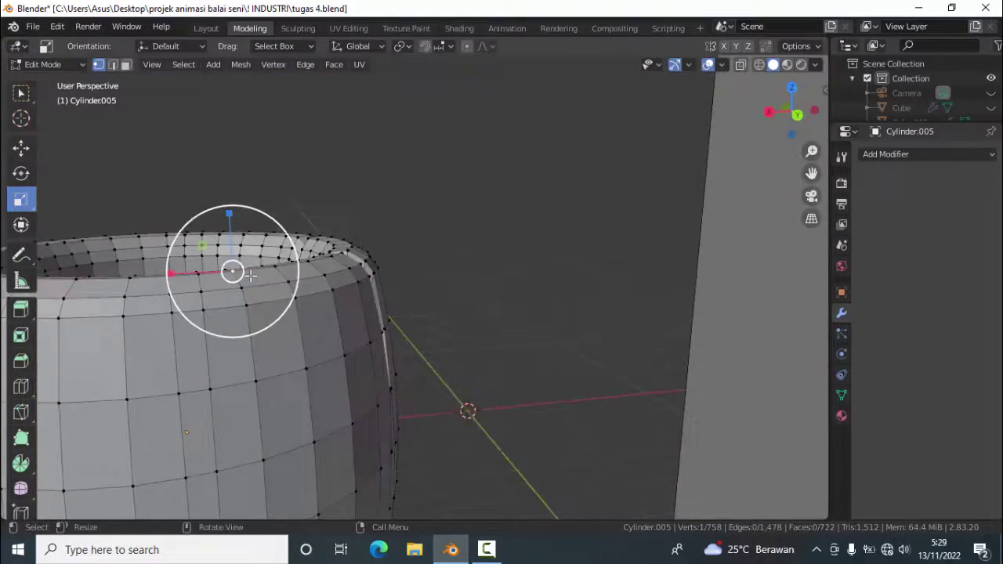
- In edge mode, shrink a rim edge to about half and squeeze it along X
click(114, 64)
mouse_move(264, 279)
middle_down()
mouse_move(261, 337)
mouse_move(301, 384)
mouse_move(322, 434)
middle_up()
click(262, 337)
mouse_move(335, 446)
mouse_down()
mouse_move(325, 376)
mouse_move(302, 383)
mouse_up()
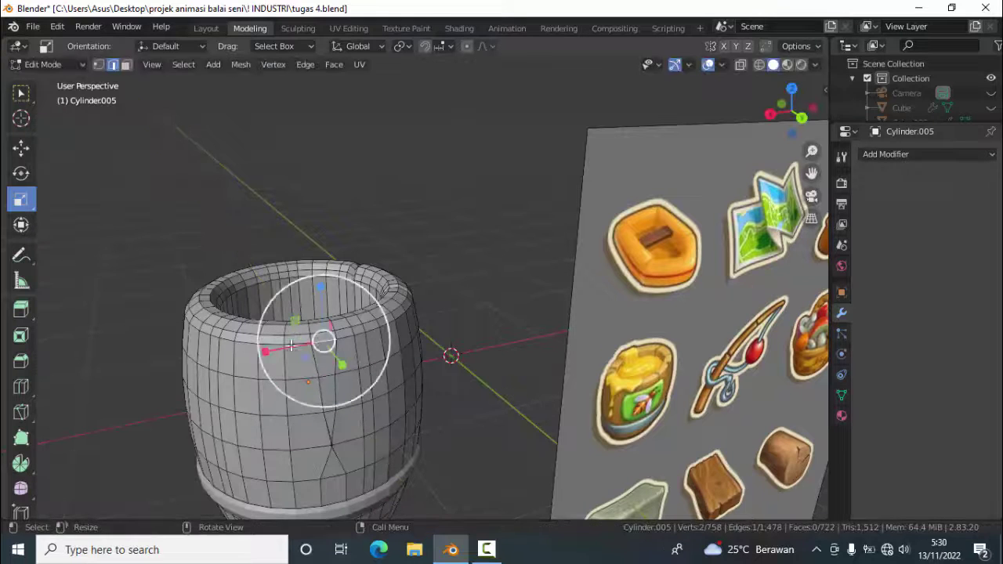
drag(264, 343, 287, 348)
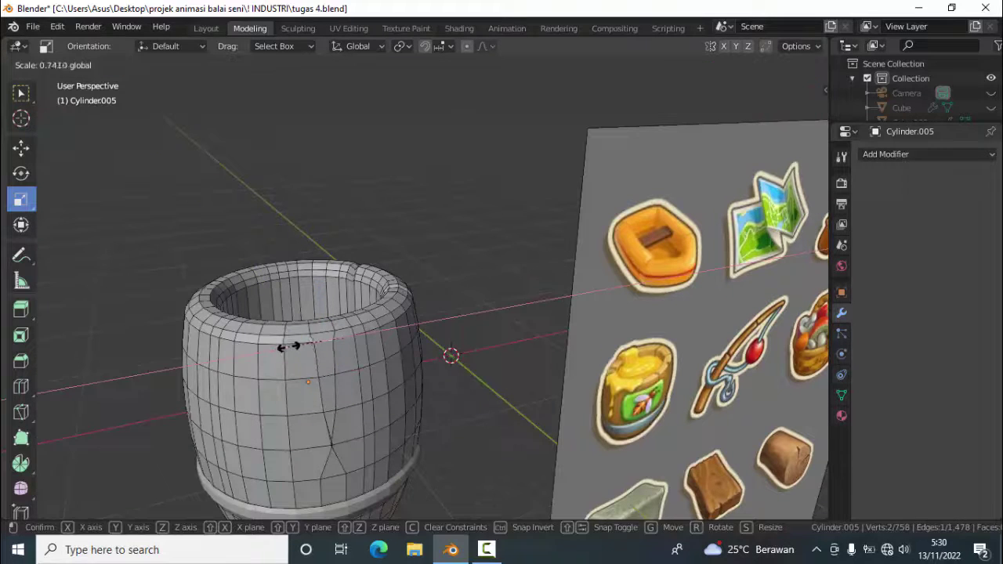
- Narrow two upper-wall faces to 0.597 along X and extrude them inward
click(323, 321)
mouse_move(323, 410)
middle_down()
mouse_move(224, 290)
mouse_move(205, 226)
mouse_move(376, 260)
mouse_move(679, 349)
middle_up()
shift+click(679, 349)
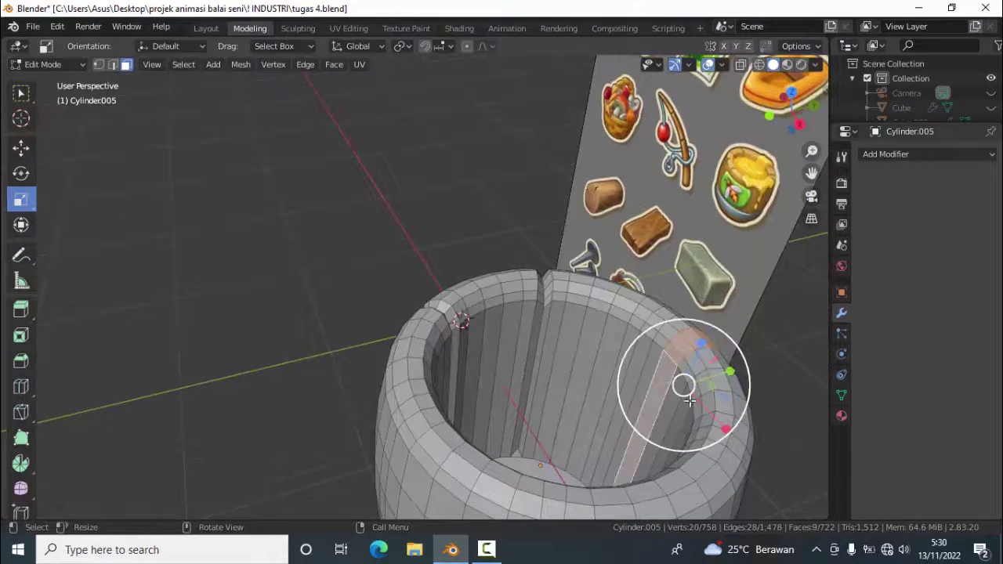
drag(688, 400, 702, 409)
middle_drag(701, 409, 315, 367)
key(e)
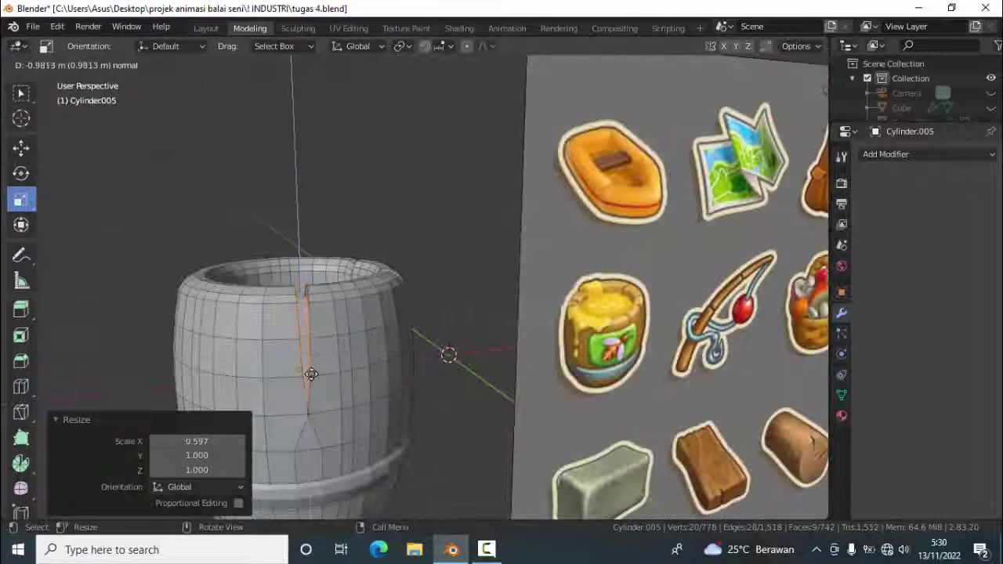
click(312, 374)
- Finish scaling the previous groove faces and add a new strip face to the selection
key(s)
click(300, 353)
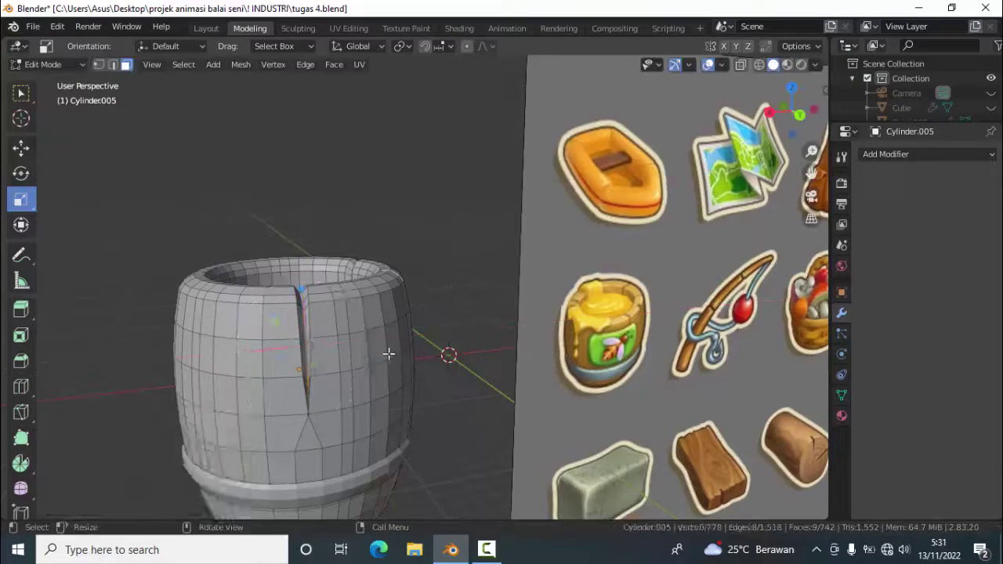
mouse_move(387, 352)
middle_down()
mouse_move(295, 363)
mouse_move(448, 358)
mouse_move(353, 357)
middle_up()
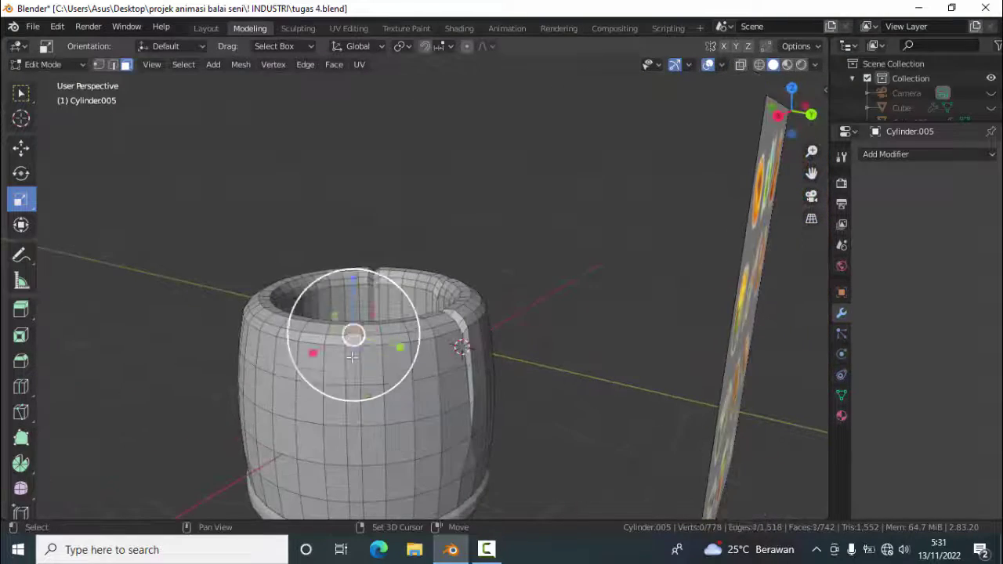
shift+click(355, 446)
middle_drag(159, 177, 114, 64)
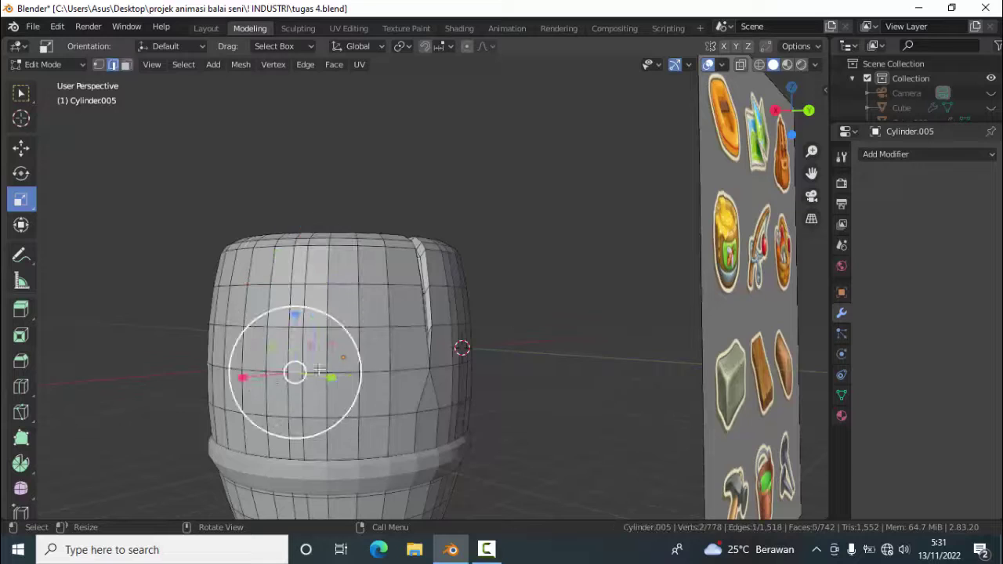
mouse_move(319, 370)
middle_down()
mouse_move(353, 368)
mouse_move(368, 408)
middle_up()
- Shrink the new strip to 0.221, rescale it to 0.972, and scale its lower end down
key(s)
click(374, 429)
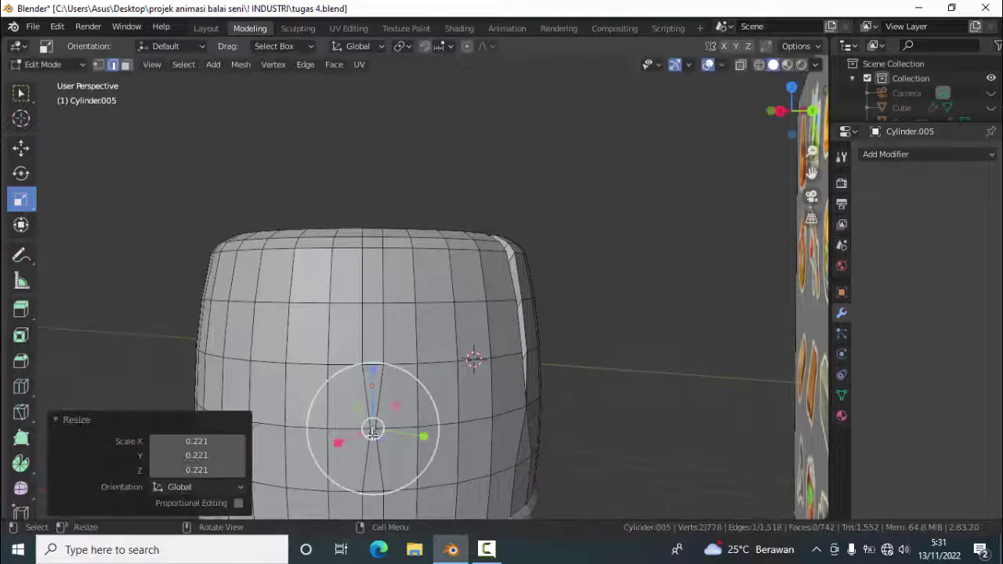
key(s)
click(308, 246)
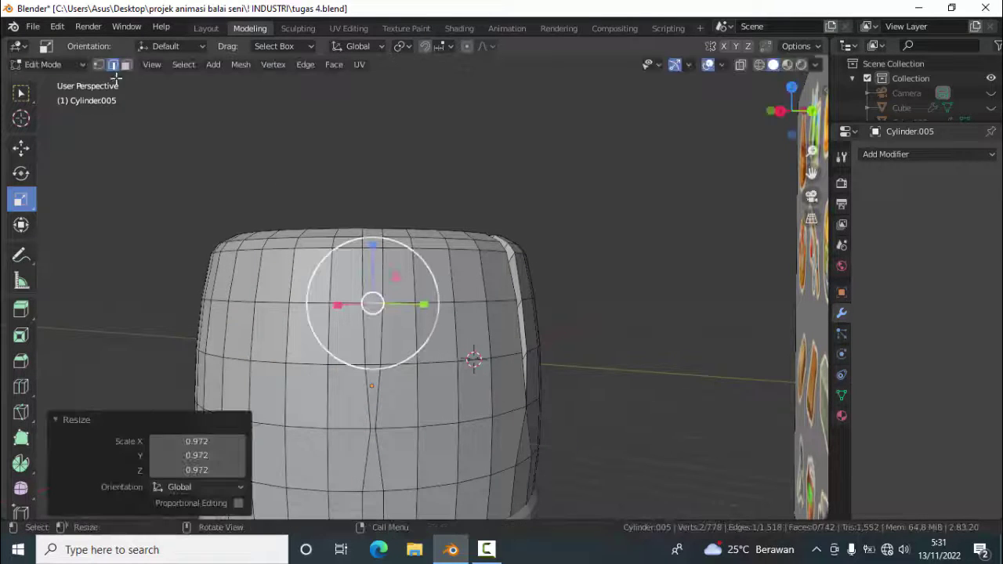
key(s)
click(399, 412)
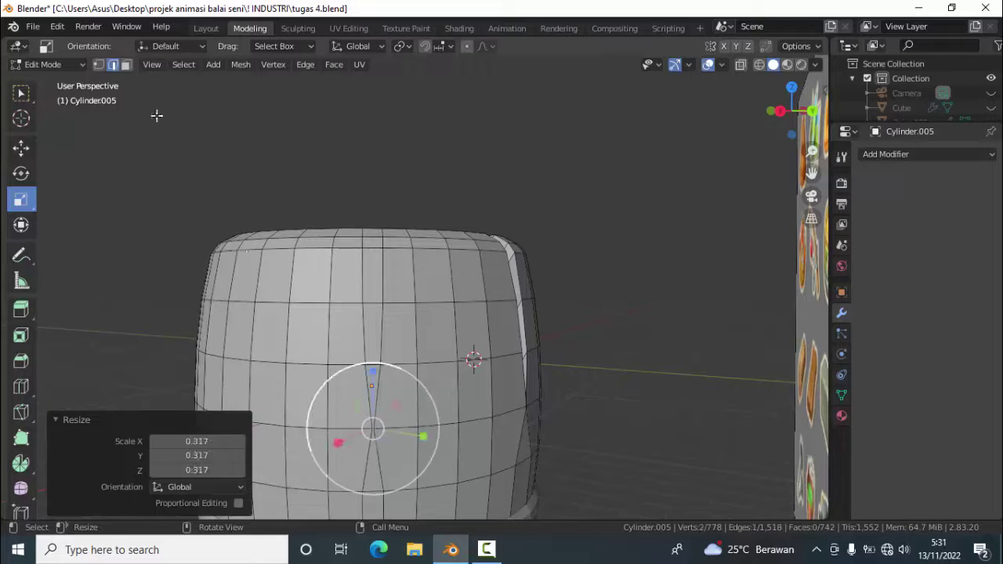
- In face select mode, extrude the strip 0.612 m inward and cancel a stray Z scale
key(3)
mouse_move(371, 243)
middle_down()
mouse_move(477, 348)
mouse_move(355, 285)
middle_up()
middle_drag(372, 338, 566, 296)
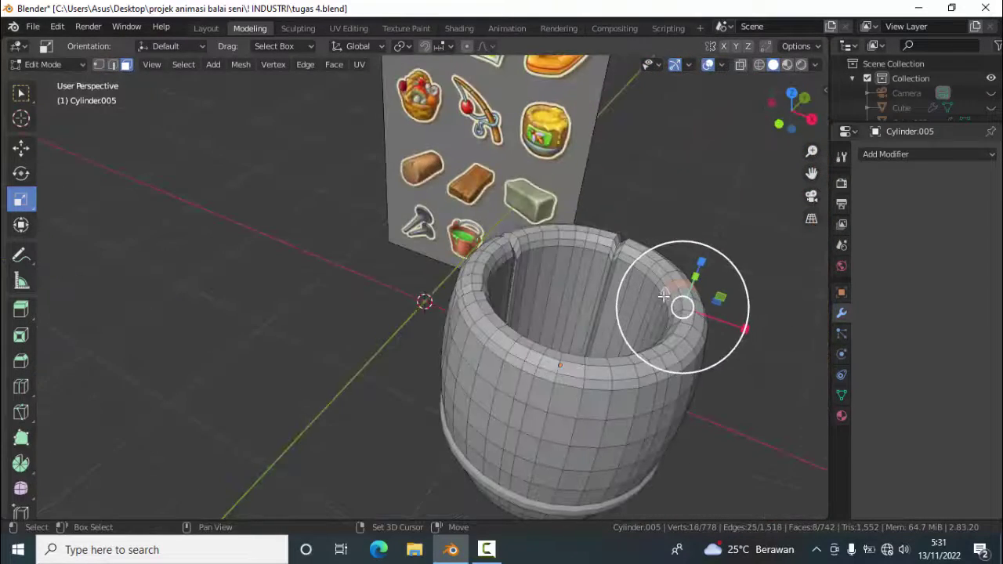
mouse_move(664, 295)
middle_down()
mouse_move(490, 300)
mouse_move(381, 320)
mouse_move(307, 377)
middle_up()
click(364, 333)
key(s)
key(z)
click(342, 343)
key(s)
key(Escape)
- Narrow the groove face to 0.466 along X, then undo and try a Y-constrained scale
key(ctrl+z)
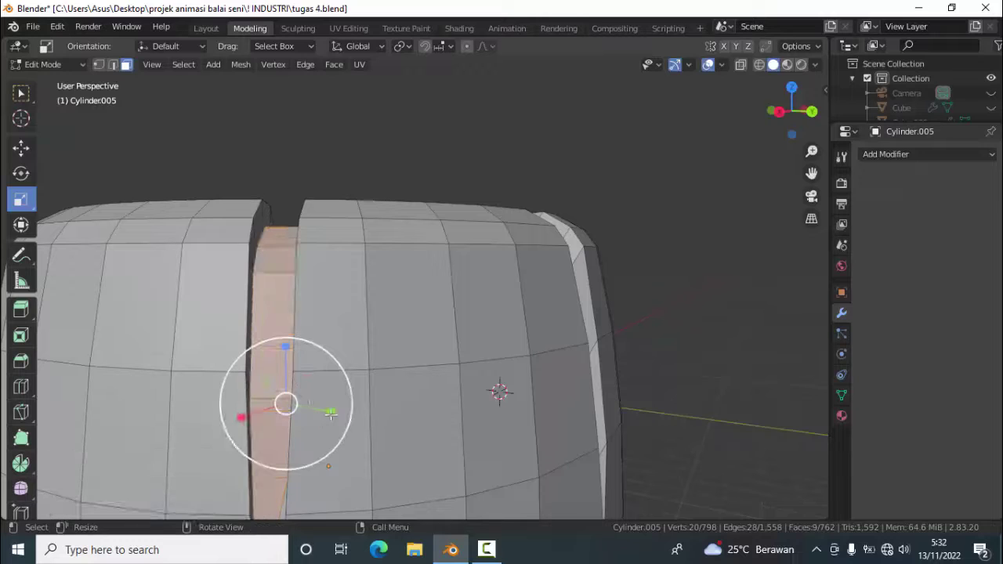
text(sx0.466)
key(Return)
key(ctrl+z)
key(s)
key(y)
click(313, 400)
scroll(313, 400, down, 1)
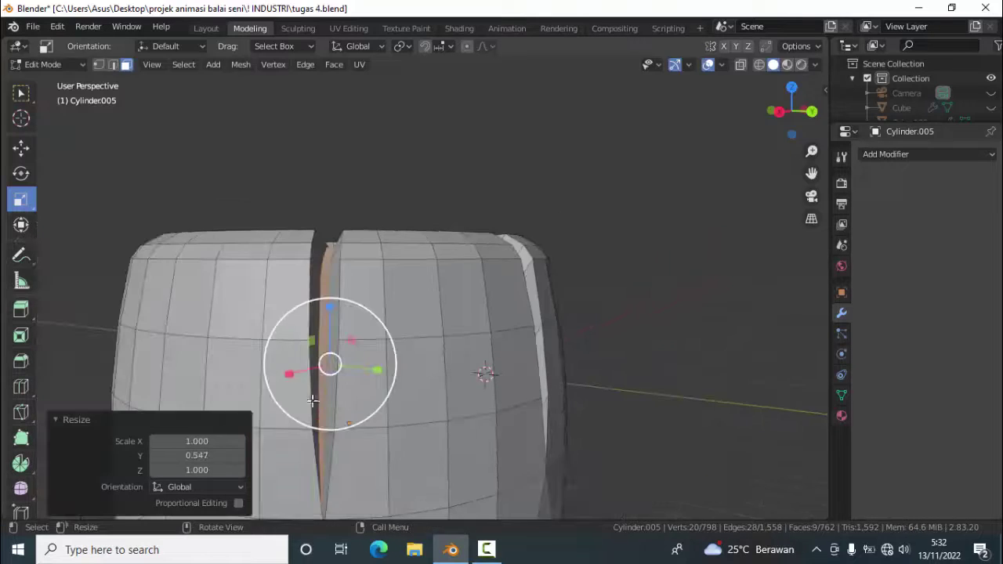
- Rescale the groove to 0.532 along Y and 1.065 overall, then deselect everything
key(ctrl+z)
key(s)
key(y)
click(313, 405)
key(s)
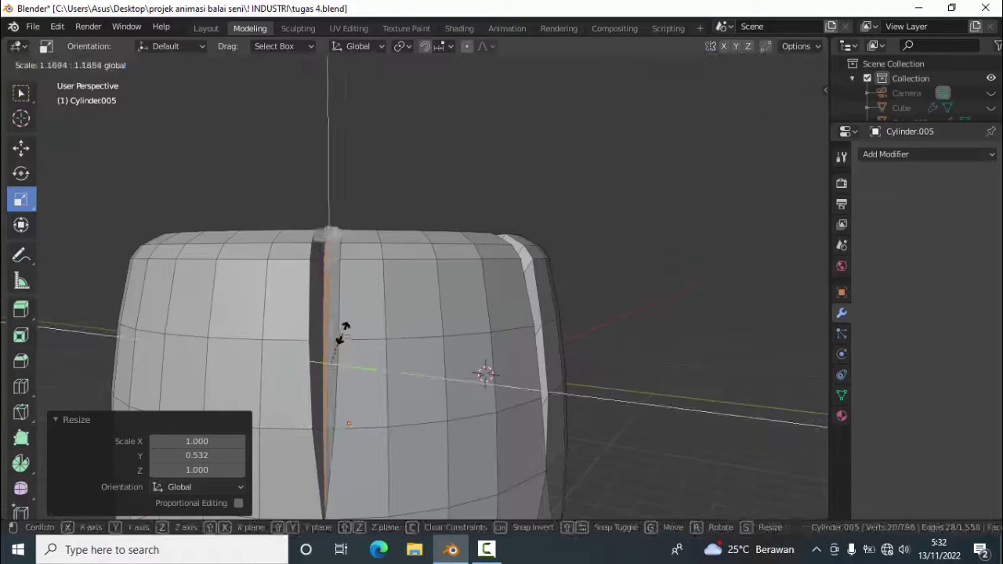
click(338, 337)
drag(374, 372, 347, 352)
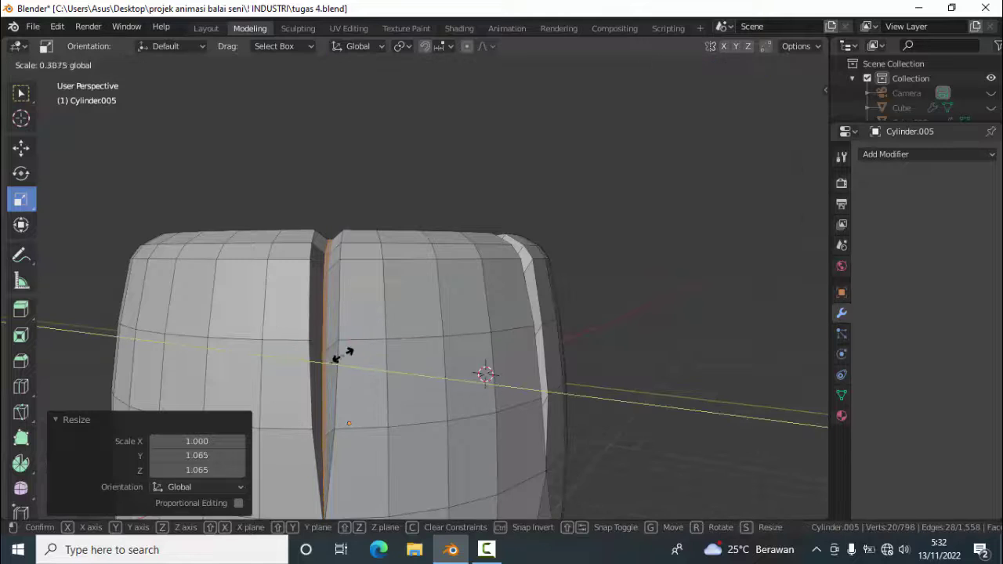
key(alt+a)
- Select a vertical strip of faces near the rim and test an inward extrusion, undoing it
middle_drag(347, 217, 470, 314)
scroll(550, 359, up, 3)
middle_drag(550, 359, 541, 345)
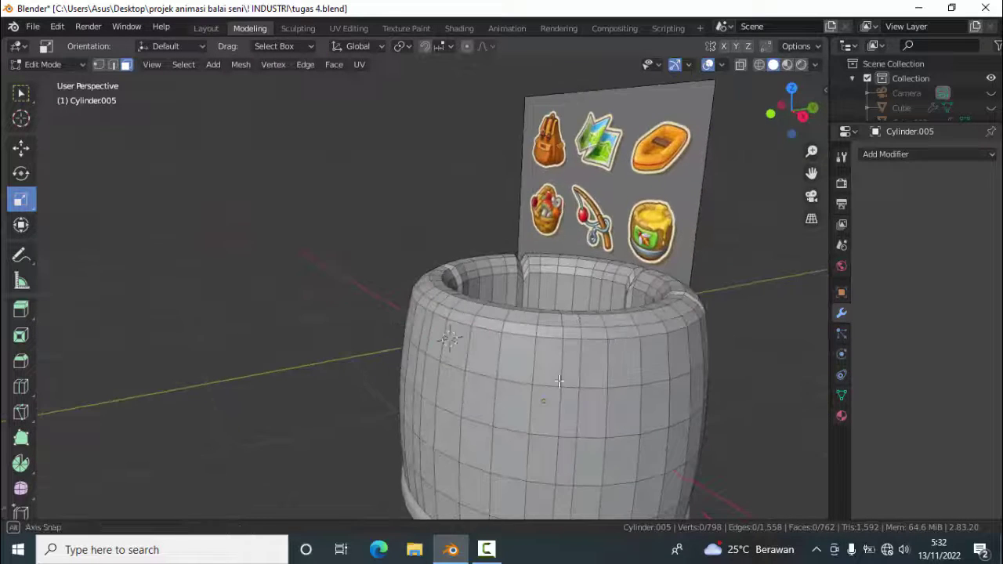
click(571, 336)
key(s)
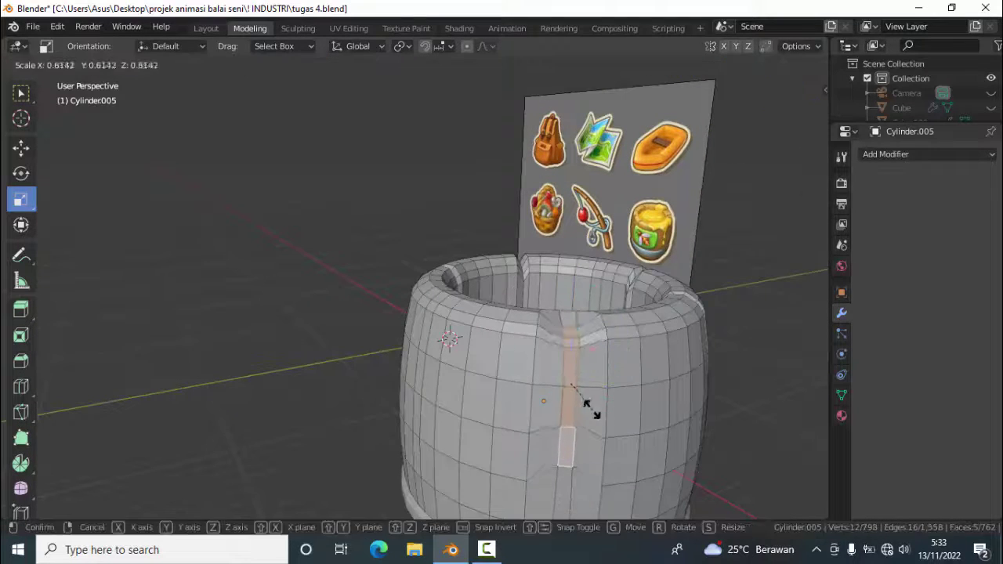
click(580, 411)
mouse_move(580, 412)
middle_down()
mouse_move(159, 396)
mouse_move(471, 352)
middle_up()
key(e)
click(490, 372)
key(ctrl+z)
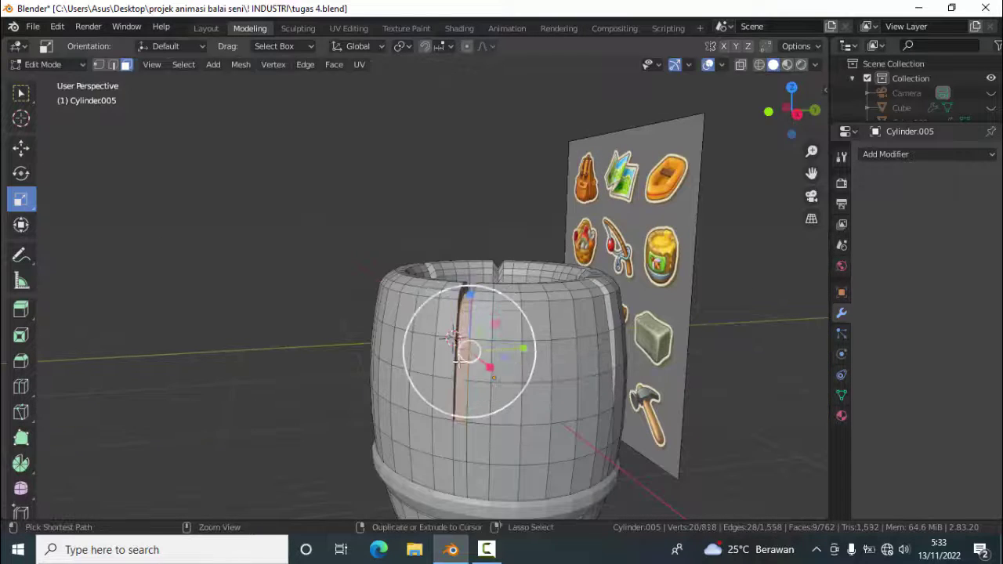
- Pinch the two vertices at the groove's end together and return to face select
click(464, 421)
key(Escape)
key(s)
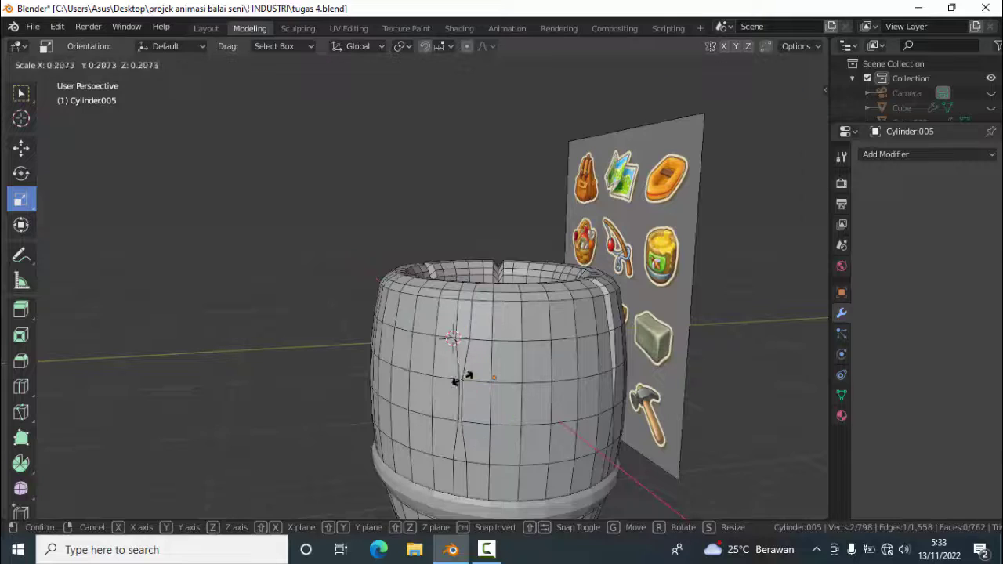
click(459, 337)
key(3)
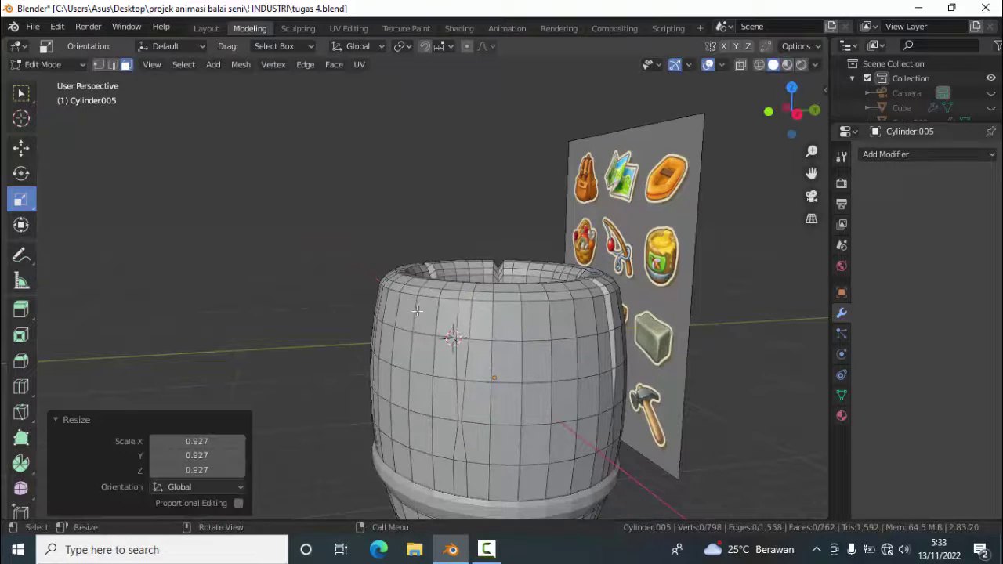
middle_drag(466, 291, 270, 261)
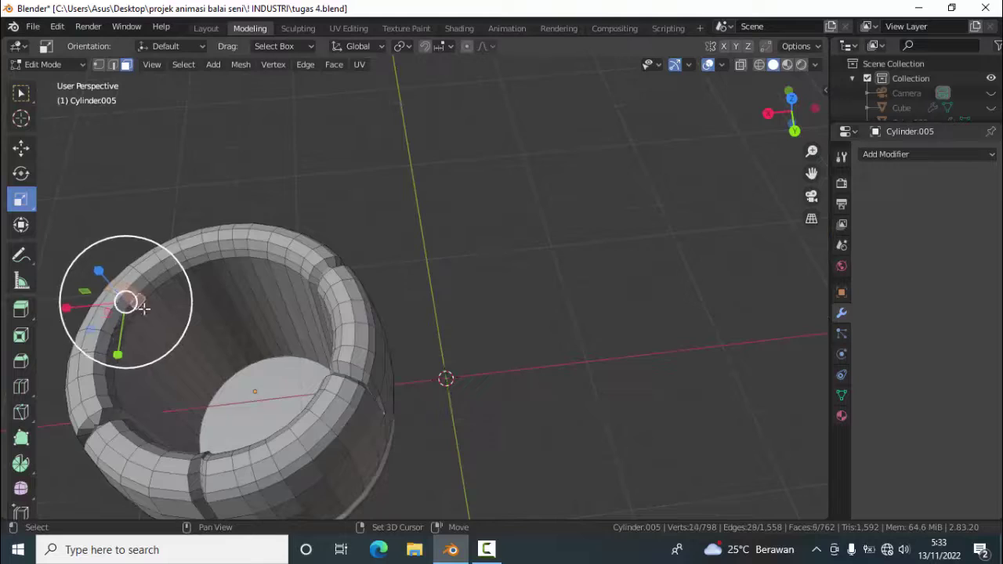
mouse_move(144, 308)
middle_down()
mouse_move(470, 358)
mouse_move(605, 392)
middle_up()
- Extrude the selected faces inward, narrowing the strip to 0.397 and scaling it 1.091
key(e)
click(495, 384)
click(477, 373)
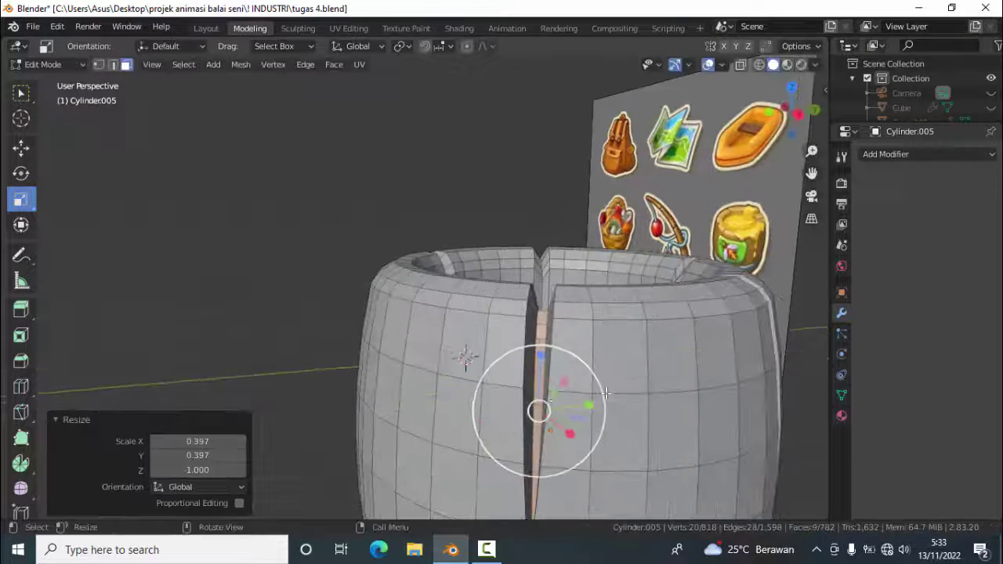
click(547, 385)
key(s)
key(shift+z)
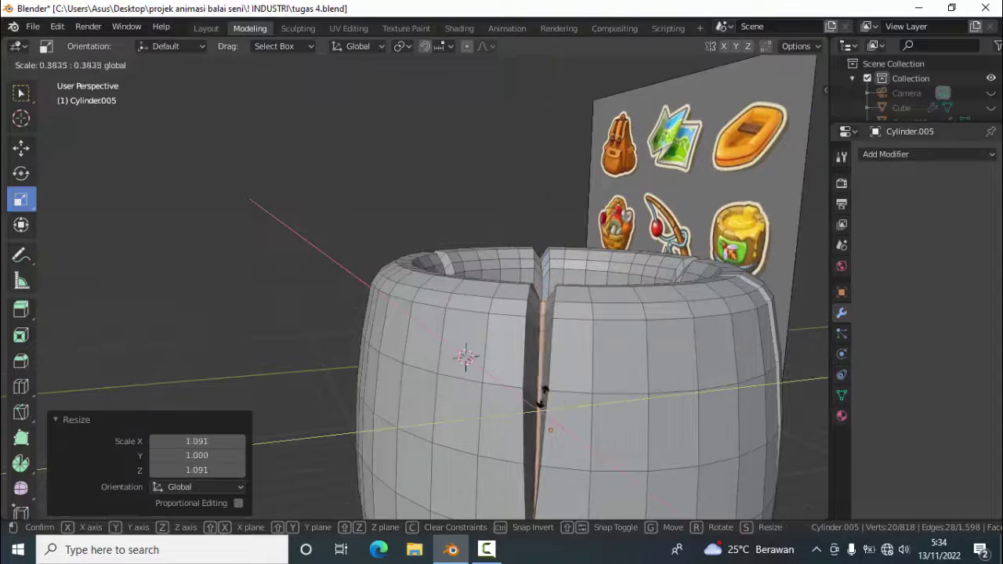
click(538, 408)
key(shift+space)
key(r)
mouse_move(538, 408)
middle_down()
mouse_move(623, 429)
mouse_move(358, 329)
mouse_move(221, 308)
middle_up()
- Scale two groove-end edges down, the second to 0.736, to taper the grooves
click(608, 418)
click(599, 464)
key(s)
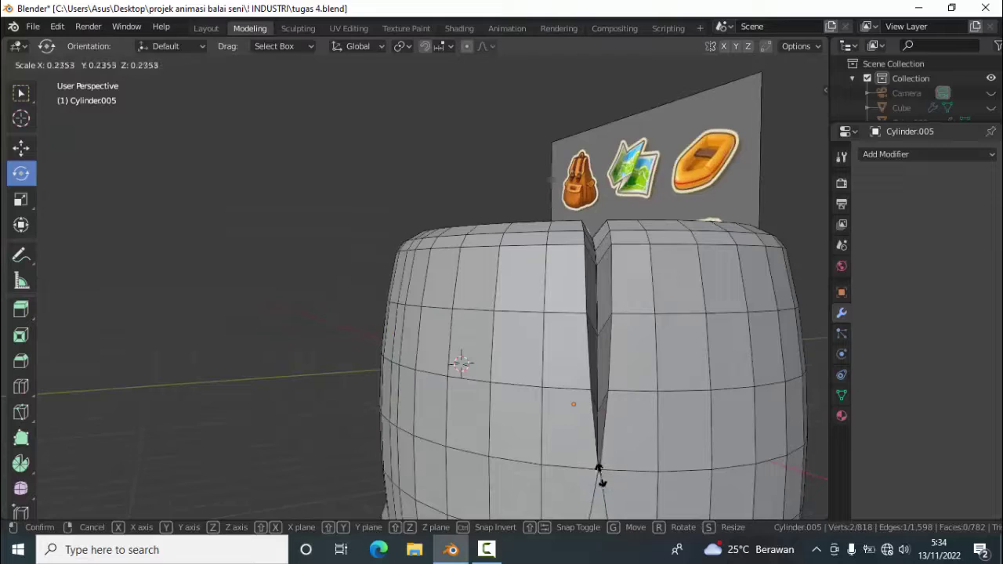
click(600, 471)
mouse_move(599, 470)
middle_down()
mouse_move(217, 365)
mouse_move(668, 276)
middle_up()
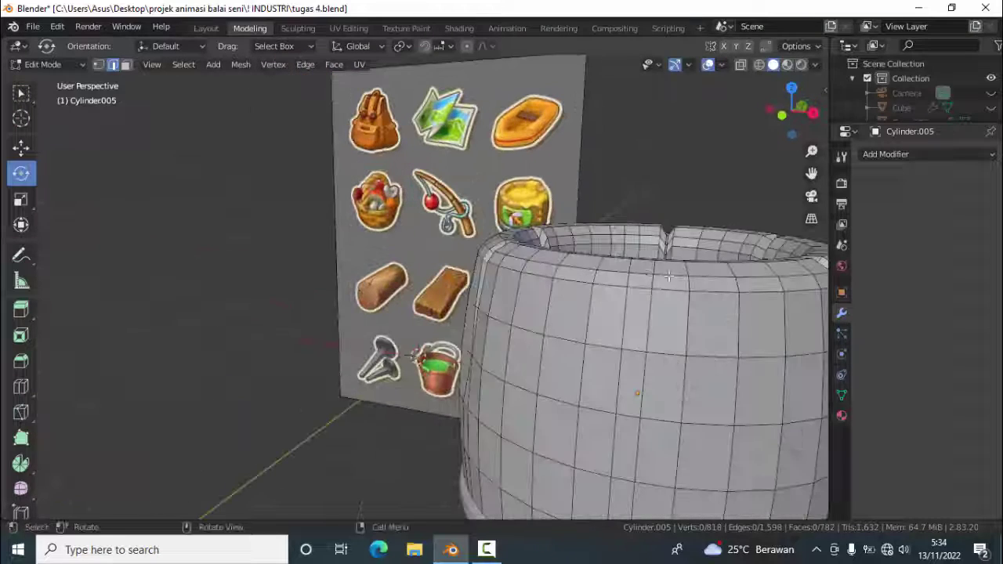
click(627, 414)
key(s)
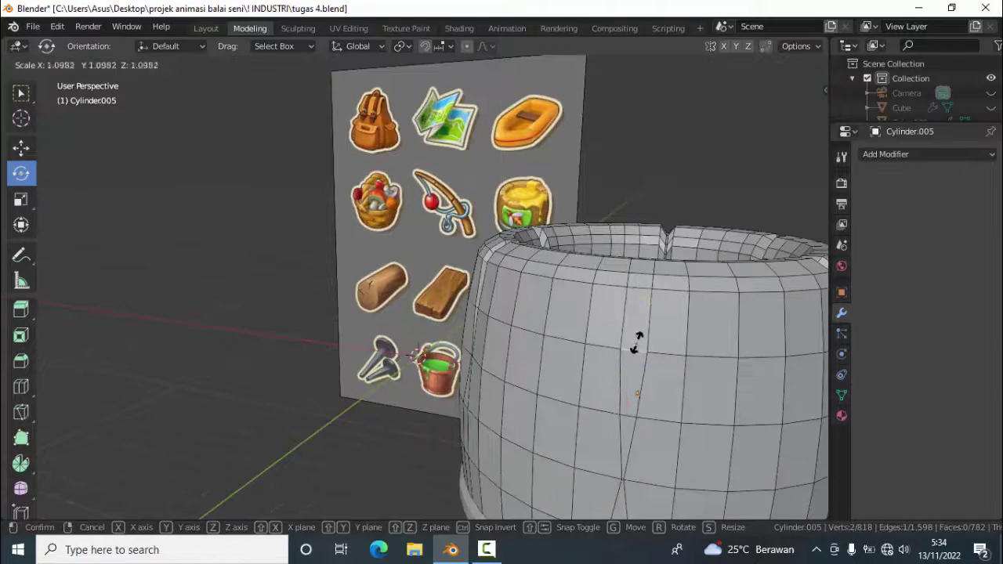
click(632, 290)
middle_drag(632, 290, 171, 76)
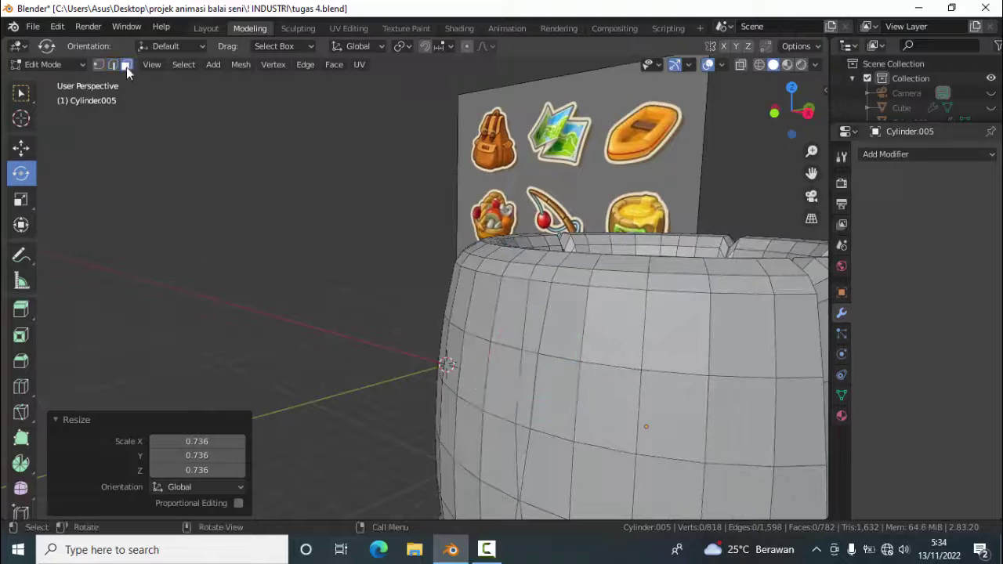
- Circle-select another vertical face strip and extrude it 0.789 m inward as a new crack
key(c)
click(493, 425)
mouse_move(493, 426)
middle_down()
mouse_move(336, 470)
mouse_move(196, 410)
mouse_move(305, 381)
mouse_move(522, 376)
middle_up()
key(e)
click(23, 235)
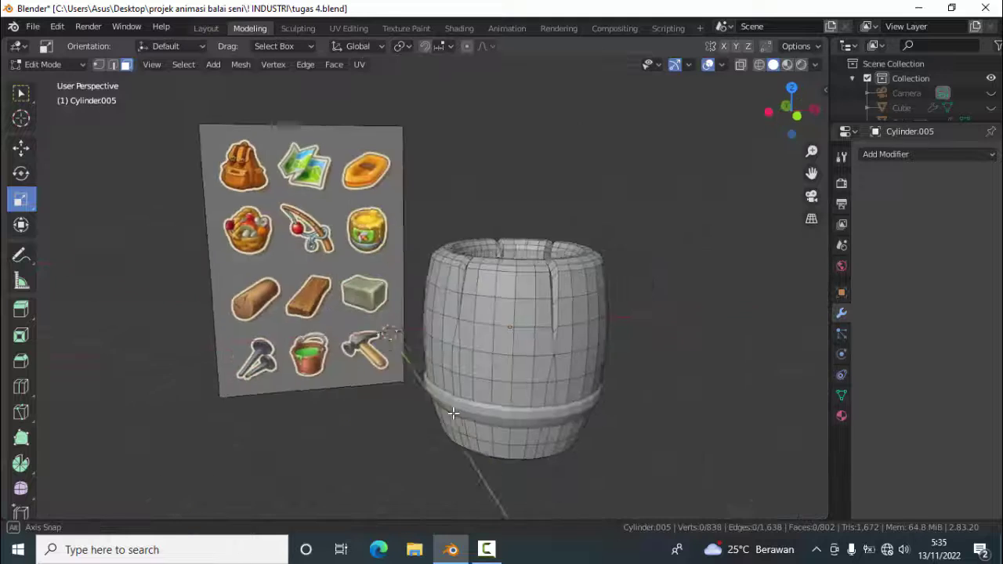
mouse_move(688, 410)
middle_down()
mouse_move(250, 425)
mouse_move(33, 71)
middle_up()
- Back in Object Mode, select the barrel and give it flat shading
key(Tab)
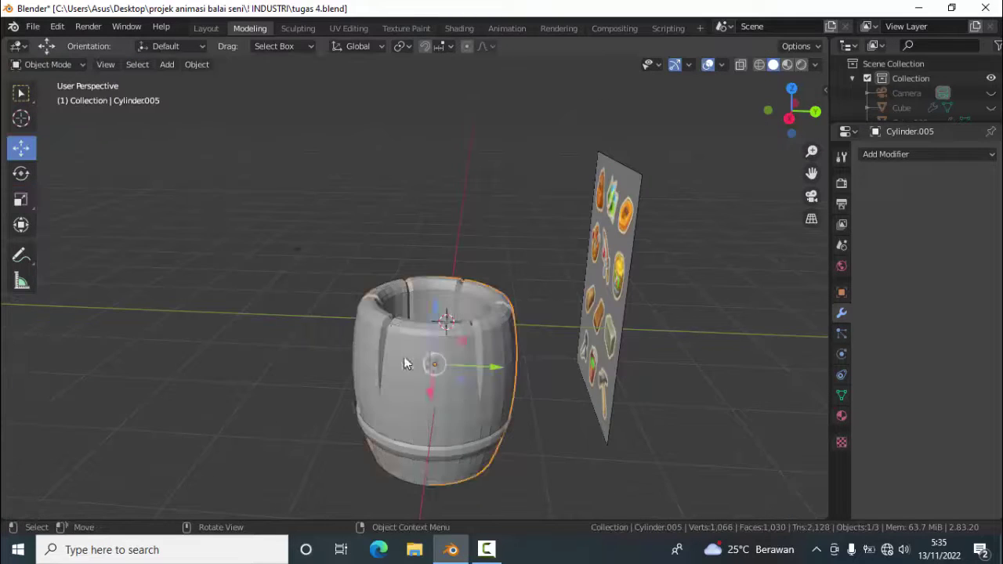
click(341, 359)
mouse_move(341, 359)
middle_down()
mouse_move(560, 294)
mouse_move(539, 333)
middle_up()
click(538, 333)
right_click(539, 333)
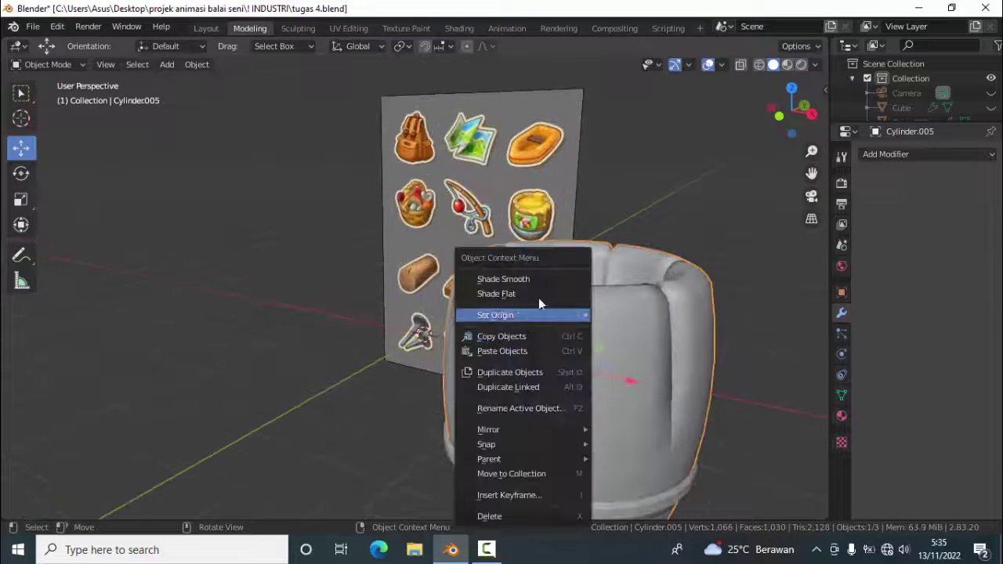
click(538, 293)
- Add Subdivision Surface modifiers to the barrel and the hoop band, and smooth-shade the band
click(886, 154)
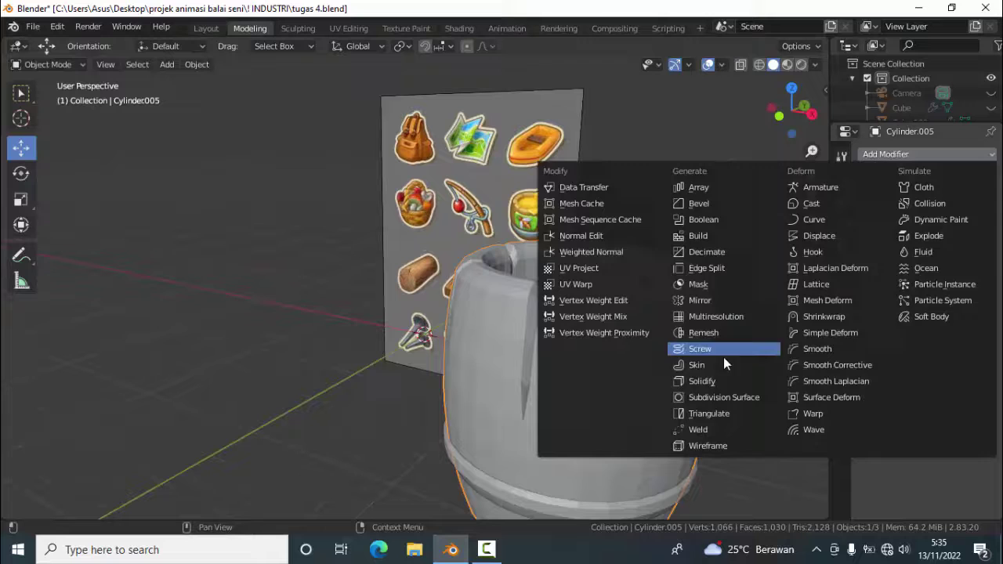
click(721, 401)
click(550, 419)
click(865, 155)
click(717, 397)
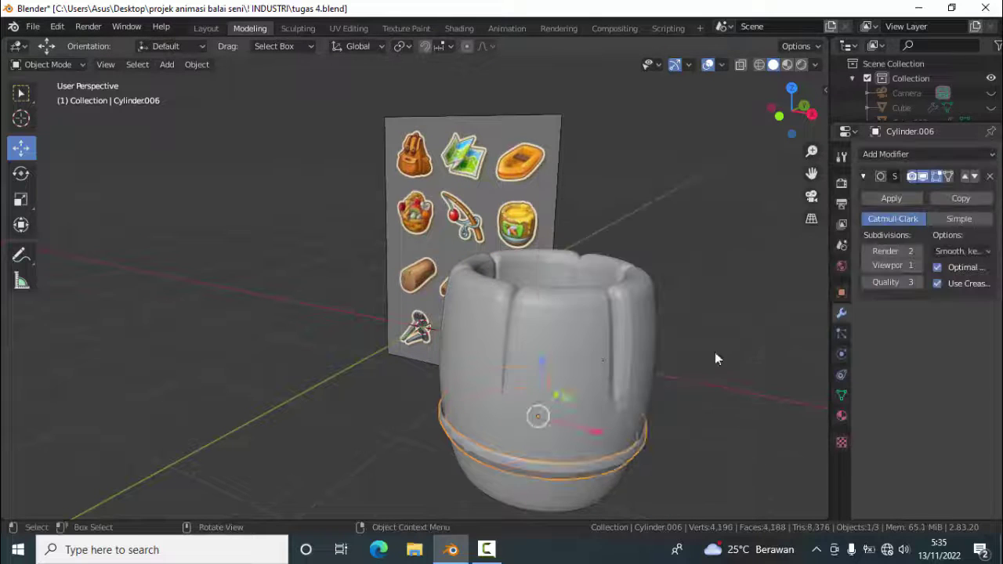
right_click(555, 286)
click(555, 284)
- Switch the barrel into Edit Mode from the interaction mode menu
mouse_move(651, 349)
ctrl+middle_down()
mouse_move(636, 386)
mouse_move(417, 87)
ctrl+middle_up()
click(61, 98)
key(Tab)
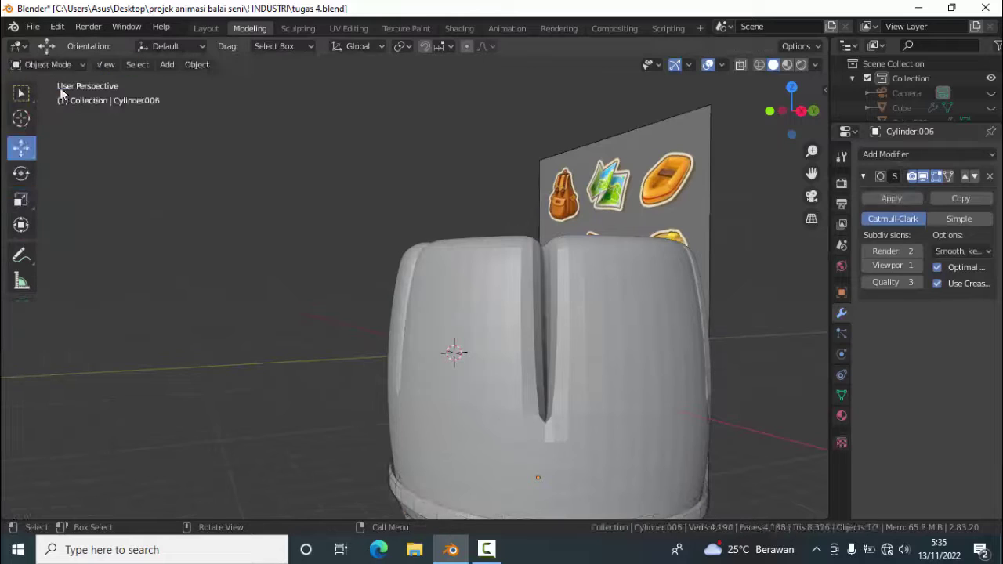
click(47, 97)
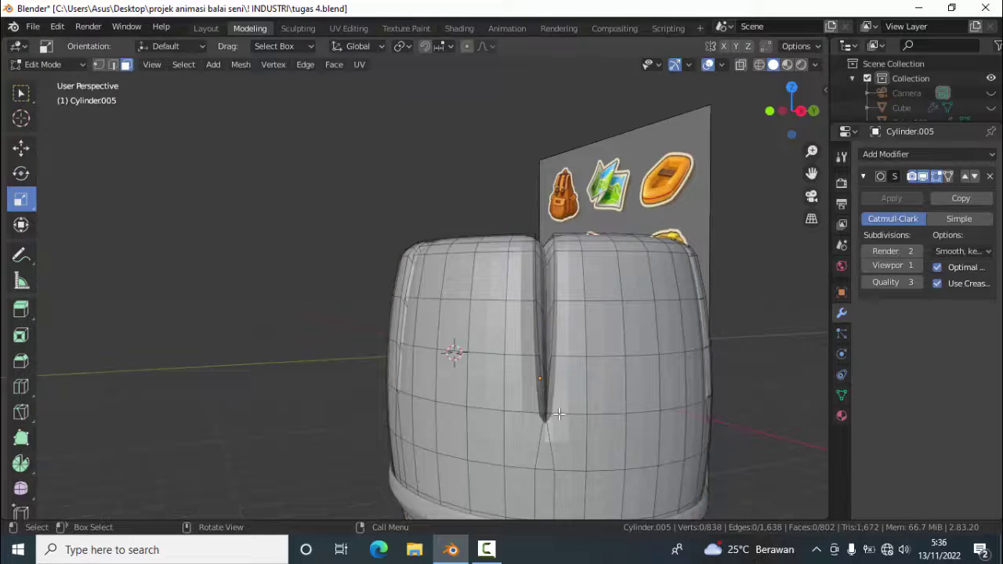
- In vertex select, scale the groove vertices inward repeatedly to pinch the crack near the rim
click(98, 64)
middle_drag(549, 392, 596, 454)
key(s)
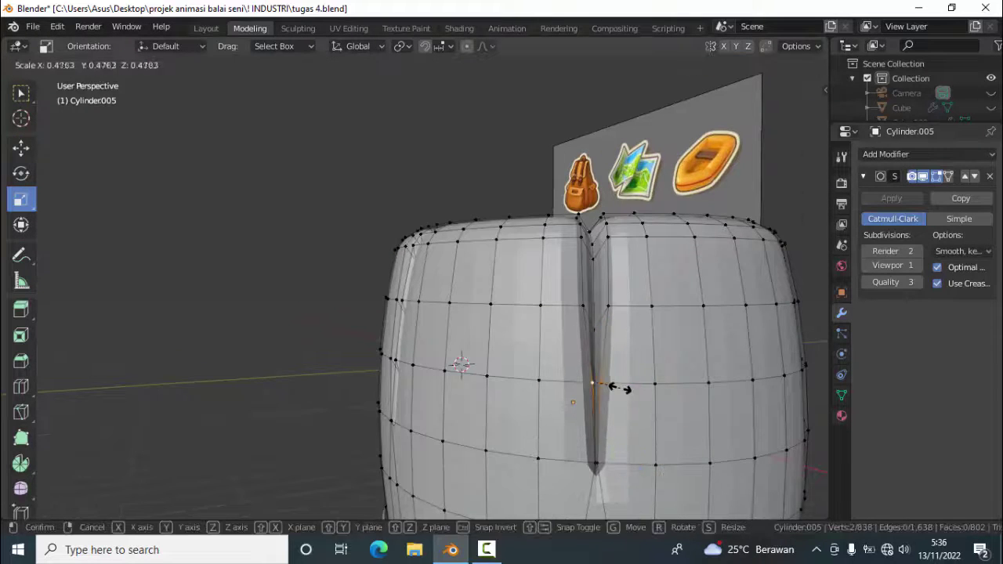
click(605, 312)
key(s)
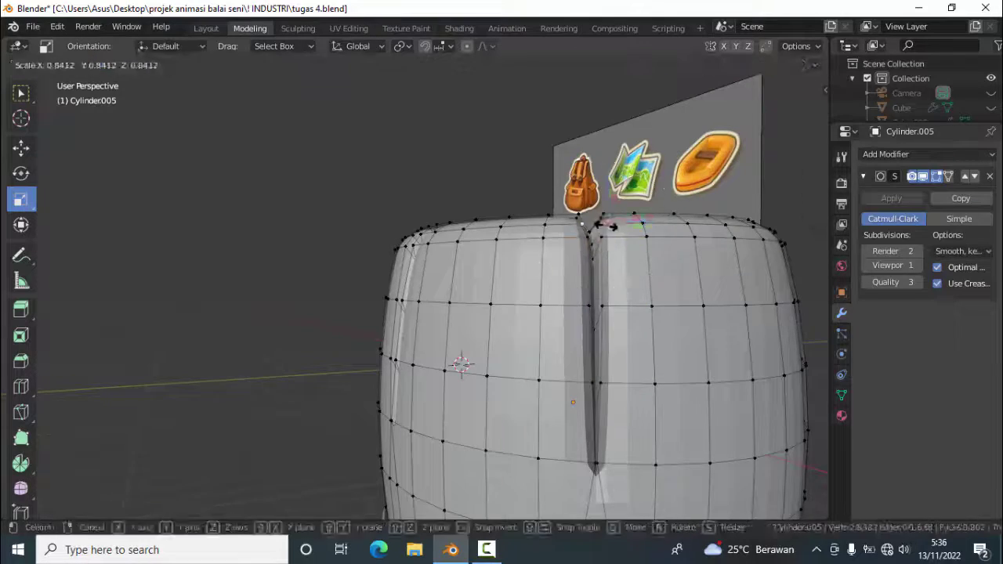
click(596, 243)
mouse_move(595, 243)
middle_down()
mouse_move(653, 343)
mouse_move(623, 366)
mouse_move(700, 357)
middle_up()
key(s)
click(693, 328)
- Save the file, return to Object Mode, and show the barrel's material settings
key(ctrl+s)
middle_drag(371, 335, 438, 314)
click(44, 64)
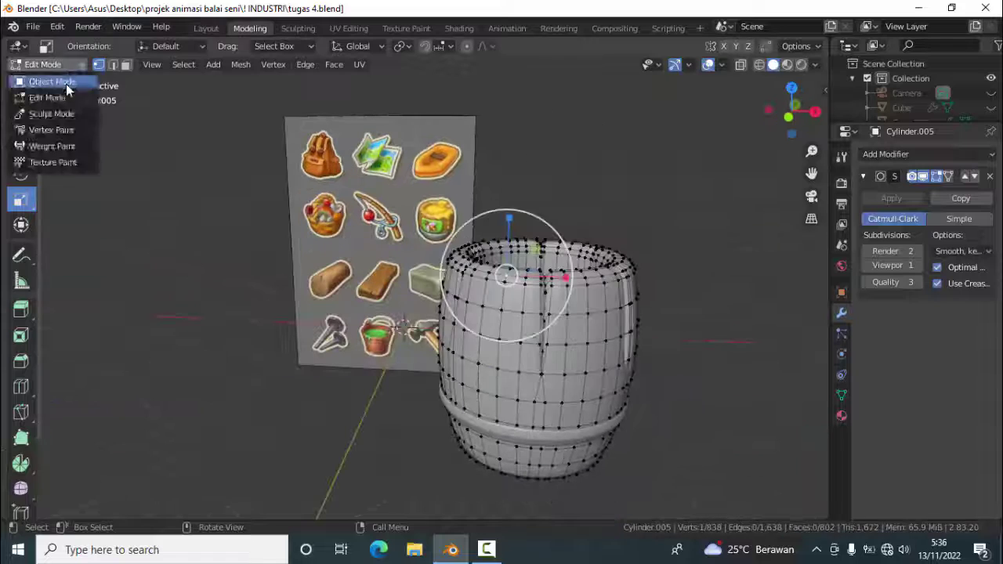
click(43, 82)
middle_drag(576, 304, 548, 302)
click(842, 416)
- Create a new material for the barrel and switch the viewport to Material Preview
click(909, 203)
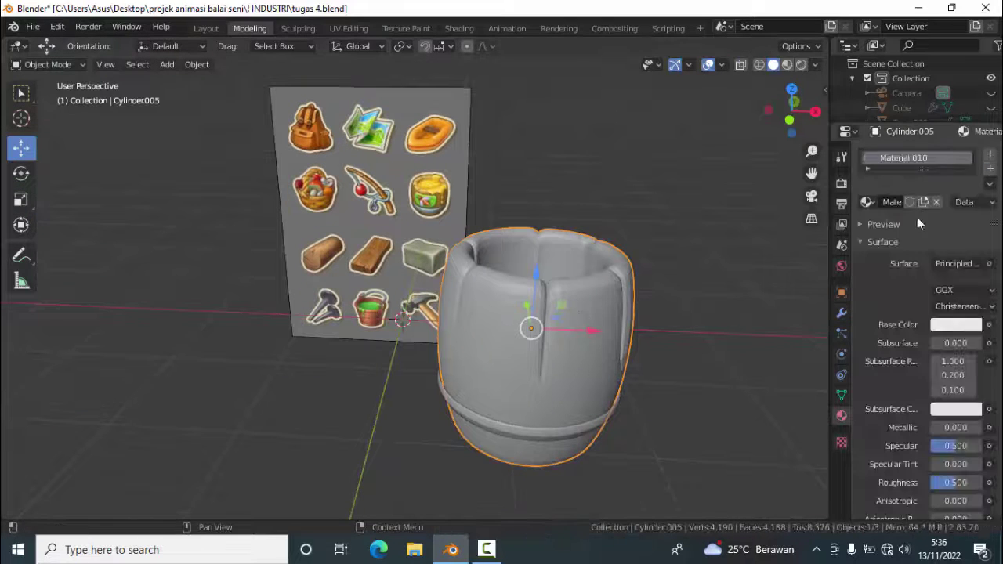
click(956, 324)
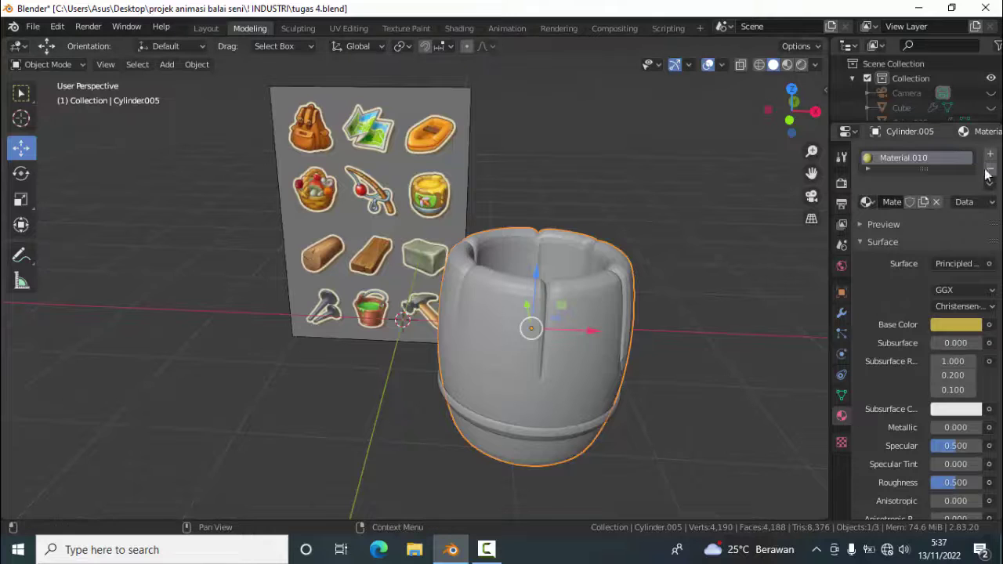
key(ctrl+z)
scroll(905, 286, down, 8)
scroll(905, 286, up, 6)
scroll(904, 286, up, 1)
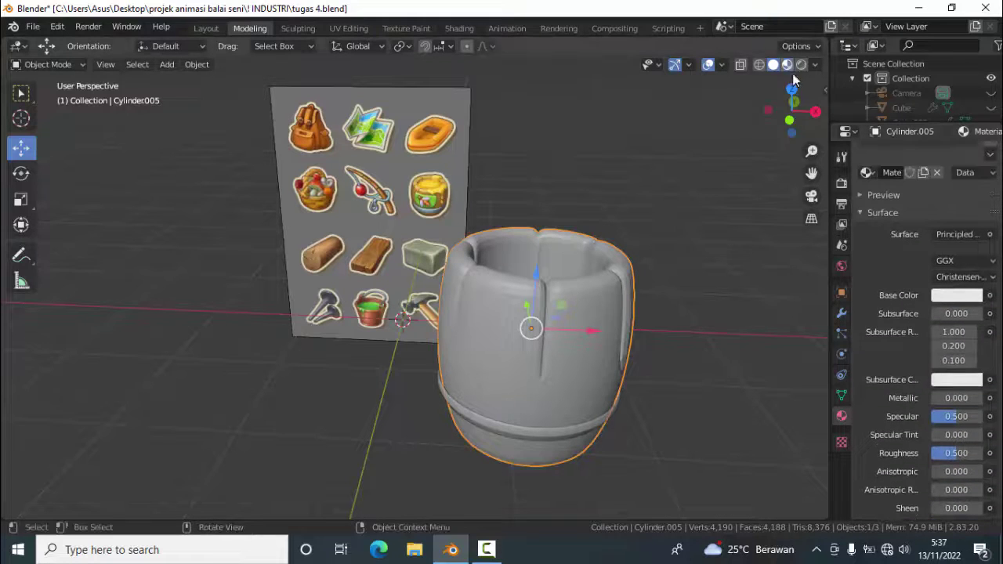
click(787, 64)
- Set the barrel's base colour to a golden yellow
click(956, 295)
drag(870, 156, 887, 181)
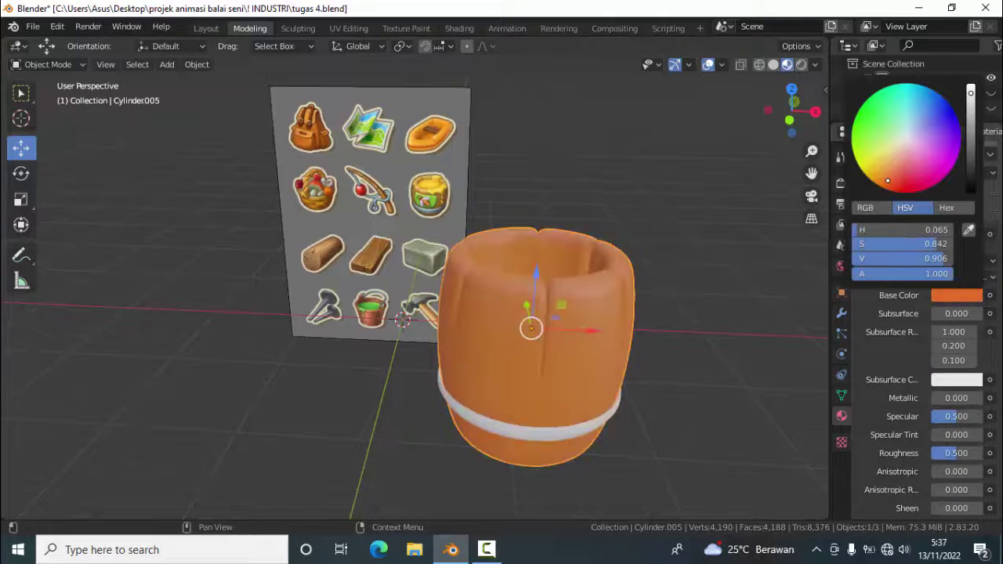
click(956, 295)
click(875, 178)
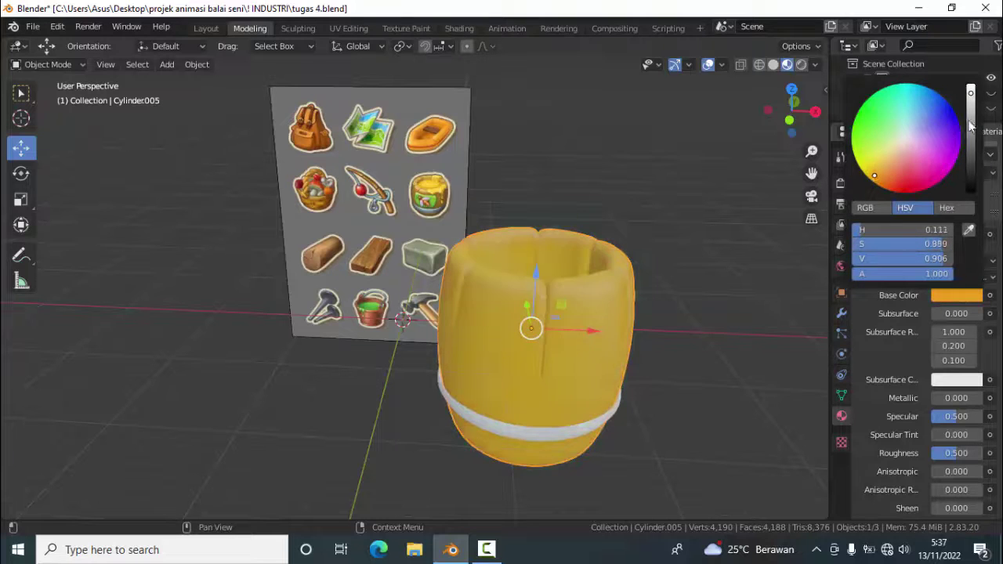
drag(970, 125, 971, 139)
- Give the hoop ring a new dark grey material and preview the scene in Rendered shading
click(533, 423)
click(907, 199)
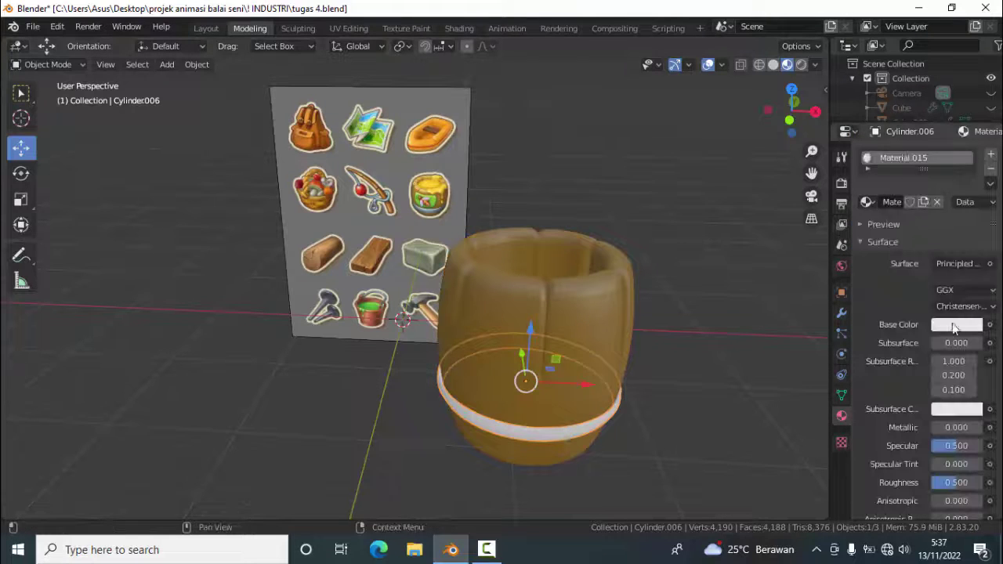
click(955, 324)
drag(925, 287, 890, 288)
click(971, 185)
click(633, 231)
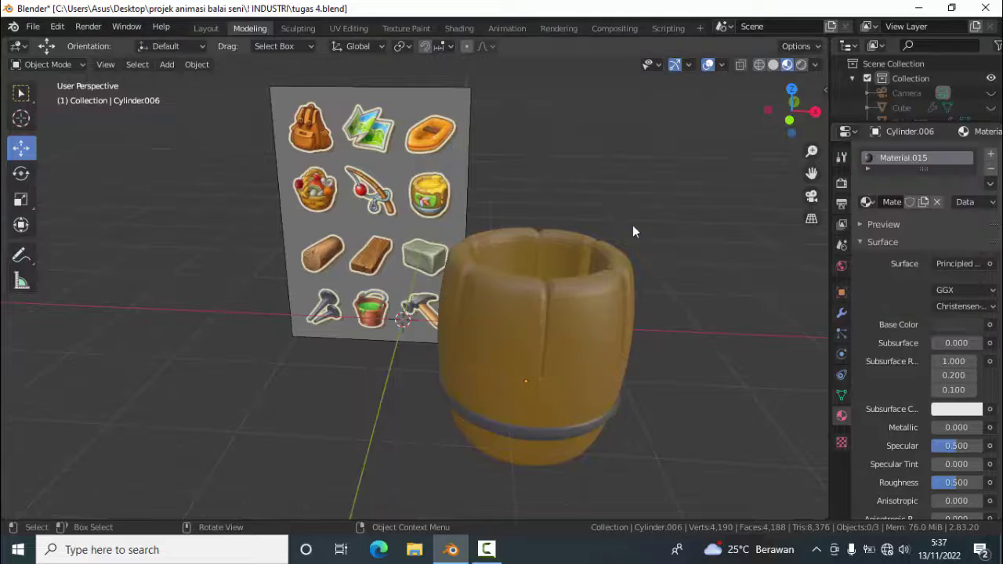
middle_drag(685, 266, 683, 321)
click(800, 66)
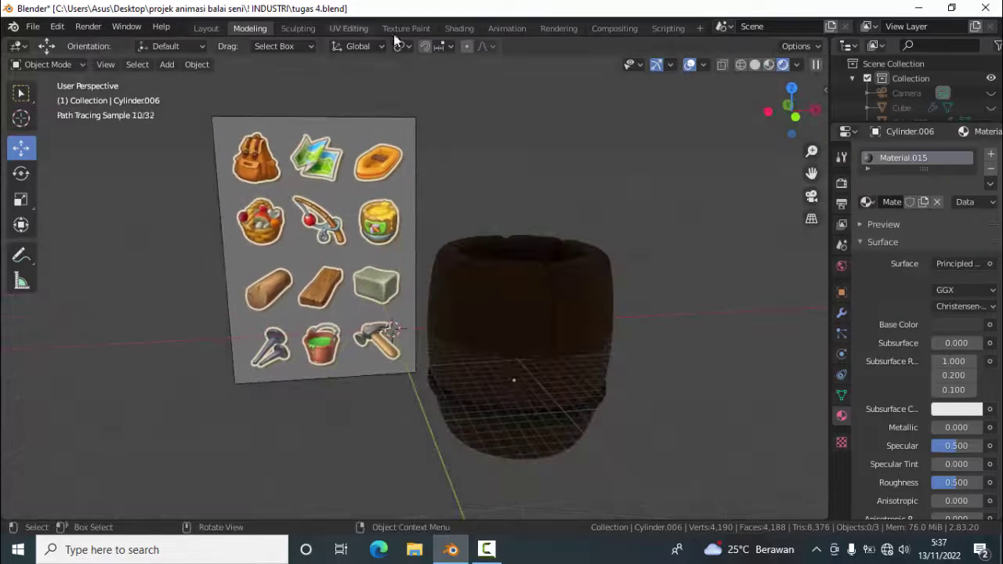
- Inspect the golden barrel and its dark hoop from several angles in Shading, then return to Modeling
click(460, 28)
middle_drag(498, 197, 561, 330)
click(561, 330)
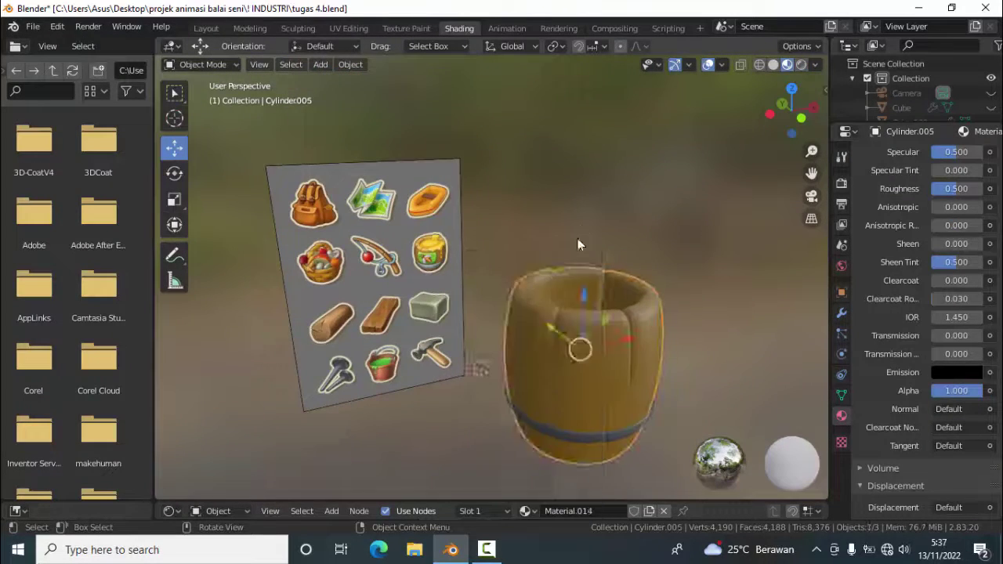
click(578, 238)
middle_drag(578, 238, 608, 377)
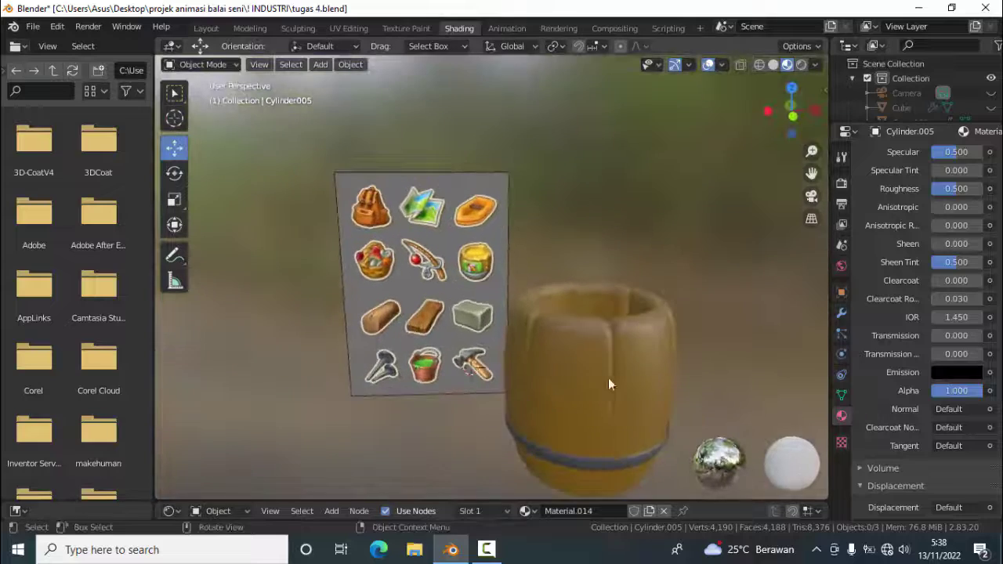
click(625, 421)
middle_drag(704, 360, 752, 235)
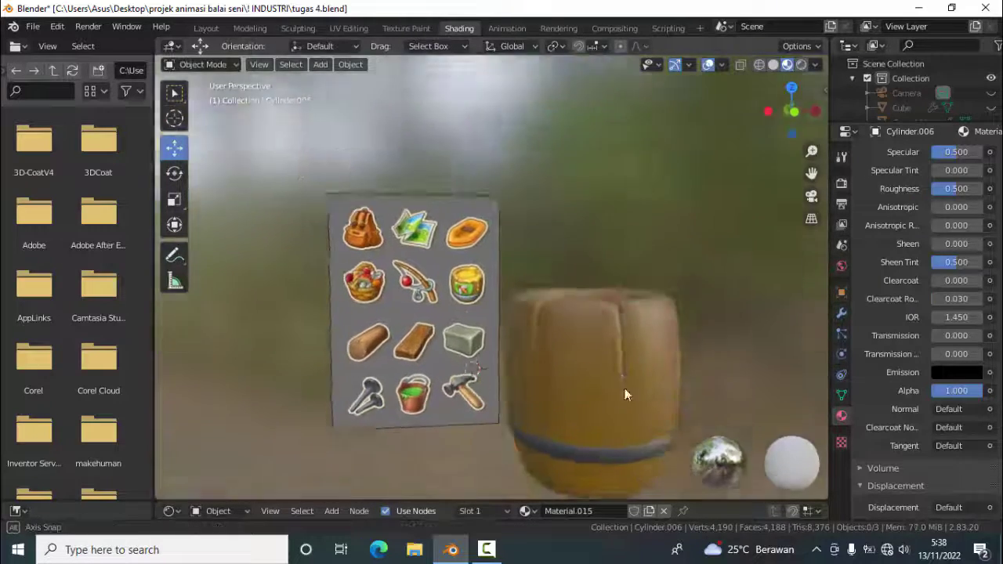
middle_drag(594, 291, 484, 409)
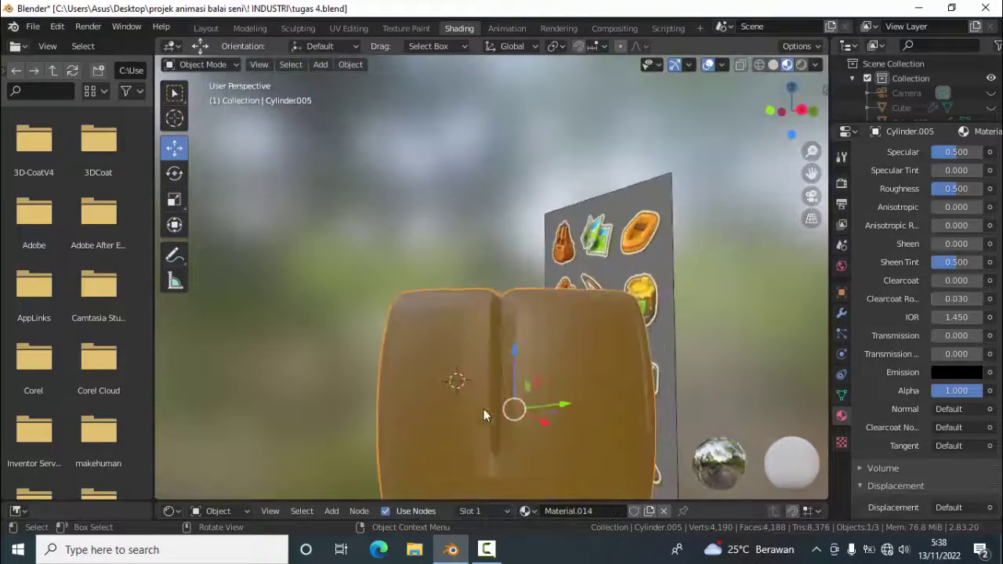
click(250, 28)
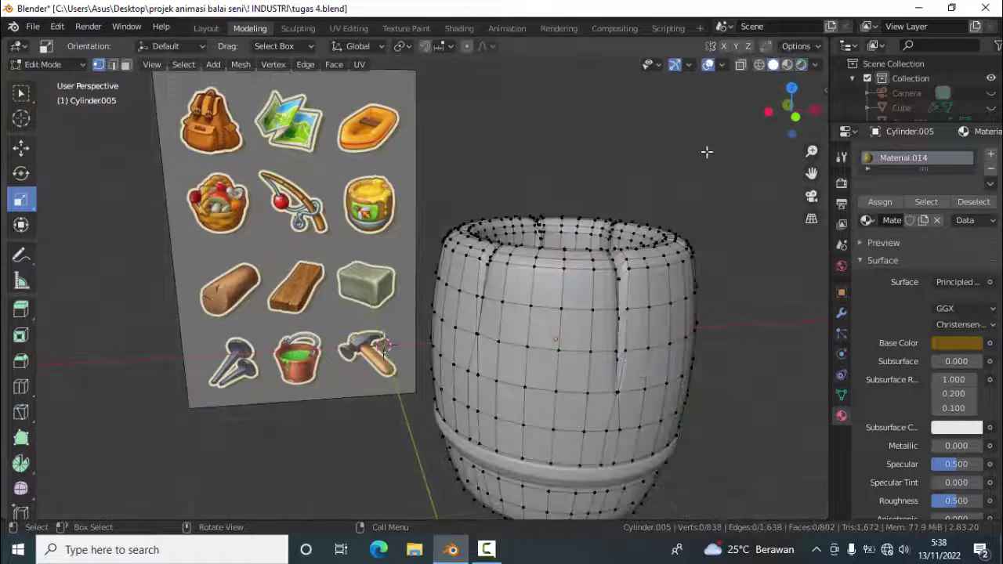
- Scale the selected groove vertices near the rim to widen the crack slightly
mouse_move(610, 352)
mouse_down()
mouse_move(614, 277)
mouse_move(623, 284)
mouse_up()
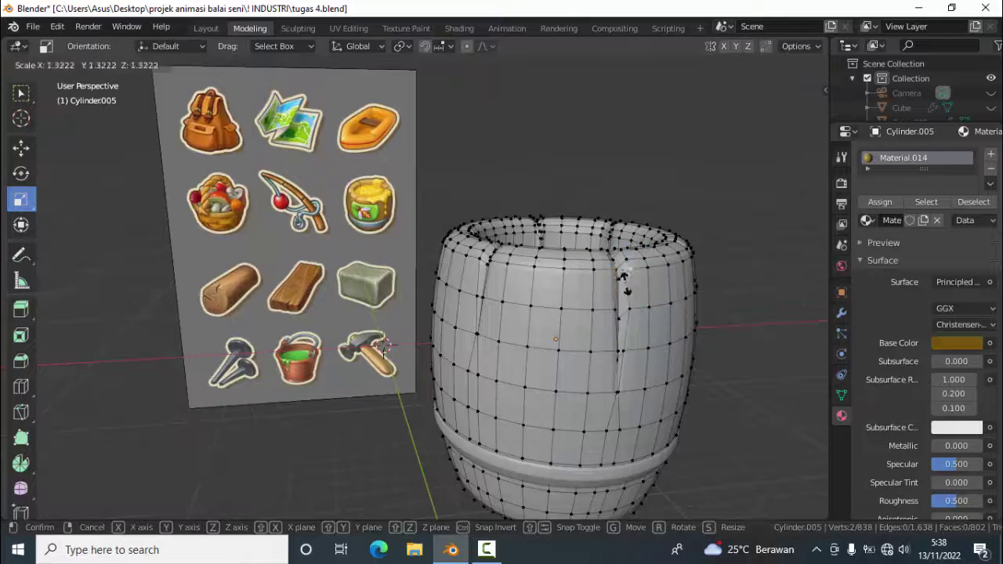
middle_drag(623, 283, 667, 423)
scroll(667, 422, up, 3)
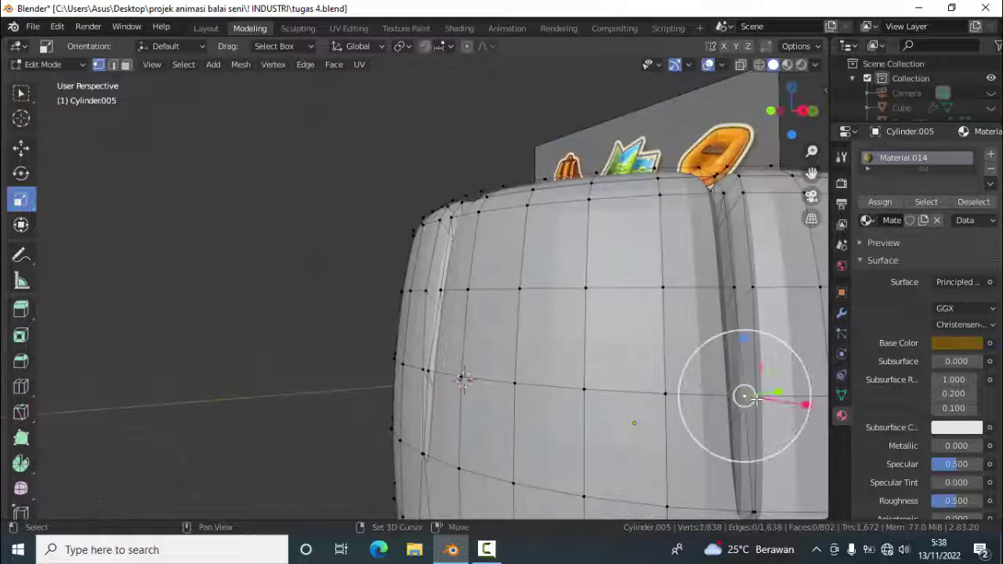
drag(756, 398, 743, 410)
middle_drag(743, 410, 578, 397)
scroll(578, 397, down, 2)
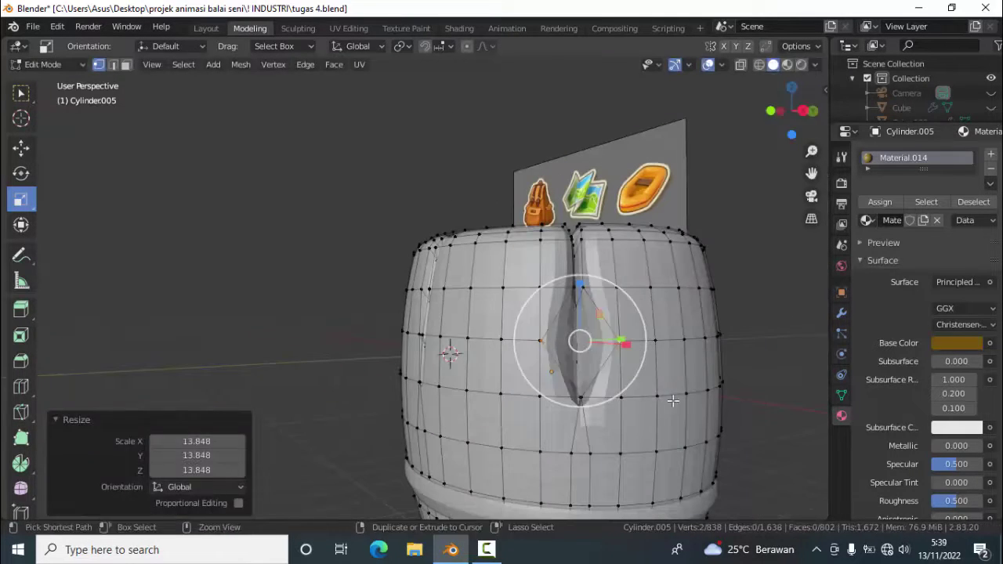
- Scale the groove-bottom vertex, then return to Object Mode to view the whole grooved barrel
click(578, 397)
drag(579, 398, 603, 337)
click(660, 353)
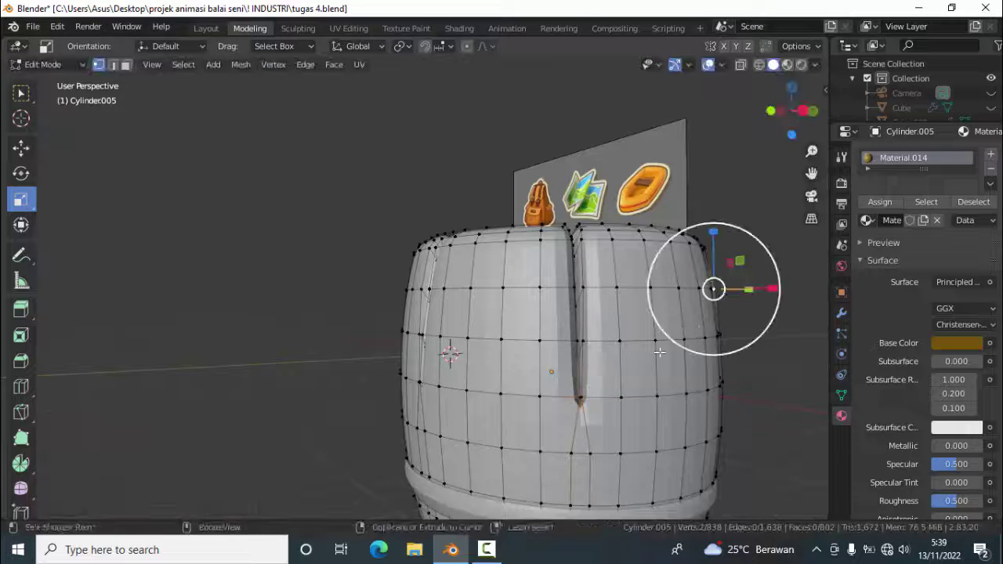
scroll(549, 297, down, 2)
middle_drag(660, 353, 480, 257)
key(Tab)
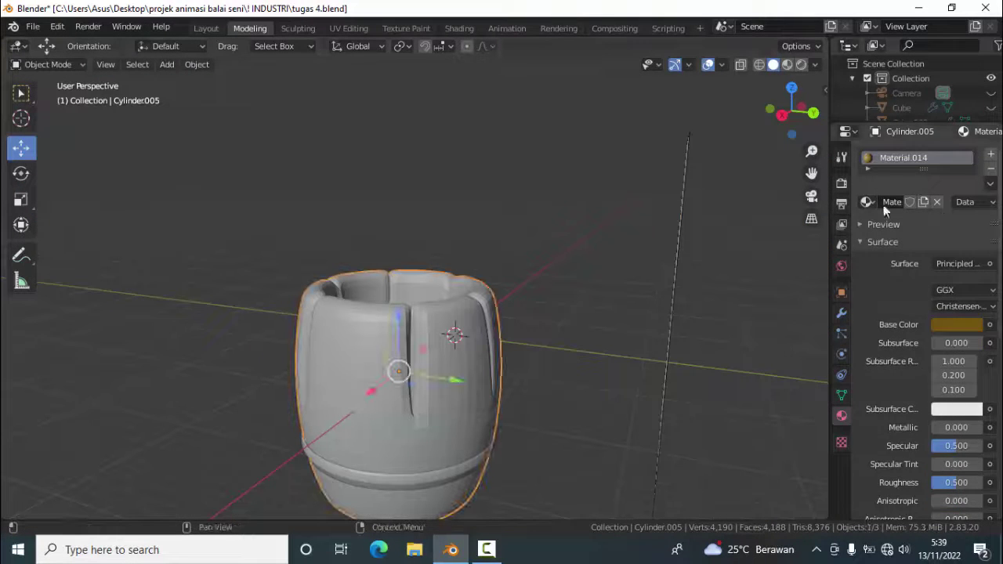
- Replace the Subdivision Surface modifier with a 0.1 m, 1-segment Bevel and save tugas 4.blend
click(842, 312)
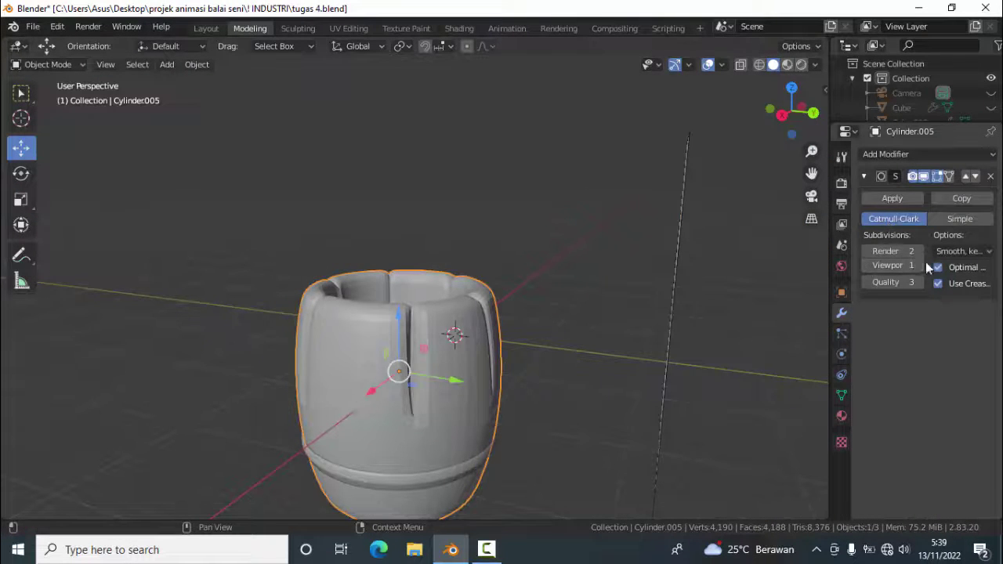
click(990, 176)
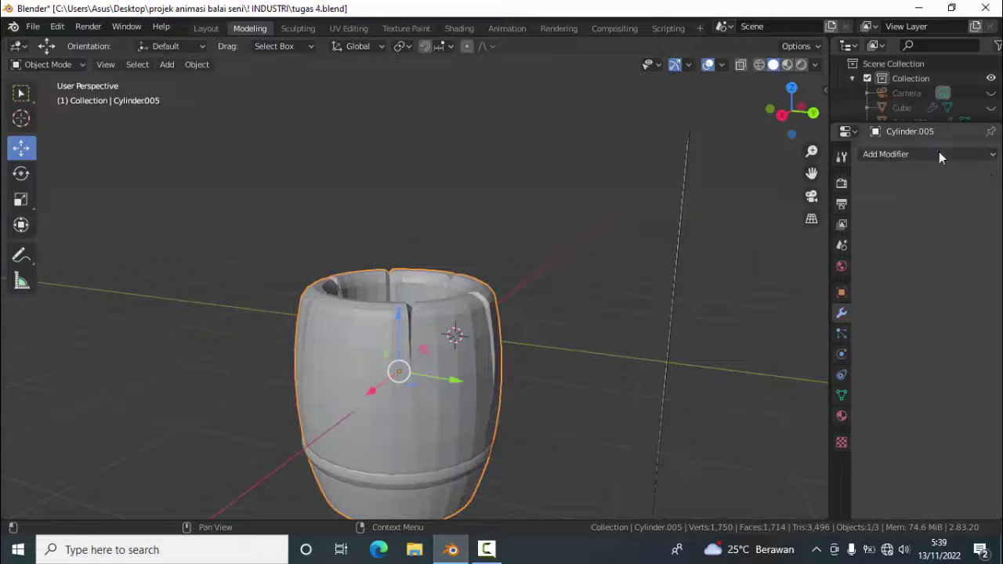
key(ctrl+z)
mouse_move(736, 207)
middle_down()
mouse_move(644, 343)
mouse_move(544, 284)
middle_up()
key(ctrl+s)
- Switch the viewport to Material Preview shading and briefly toggle Edit Mode back to Object Mode
click(787, 64)
mouse_move(690, 235)
middle_down()
mouse_move(591, 269)
mouse_move(577, 285)
middle_up()
scroll(578, 284, up, 2)
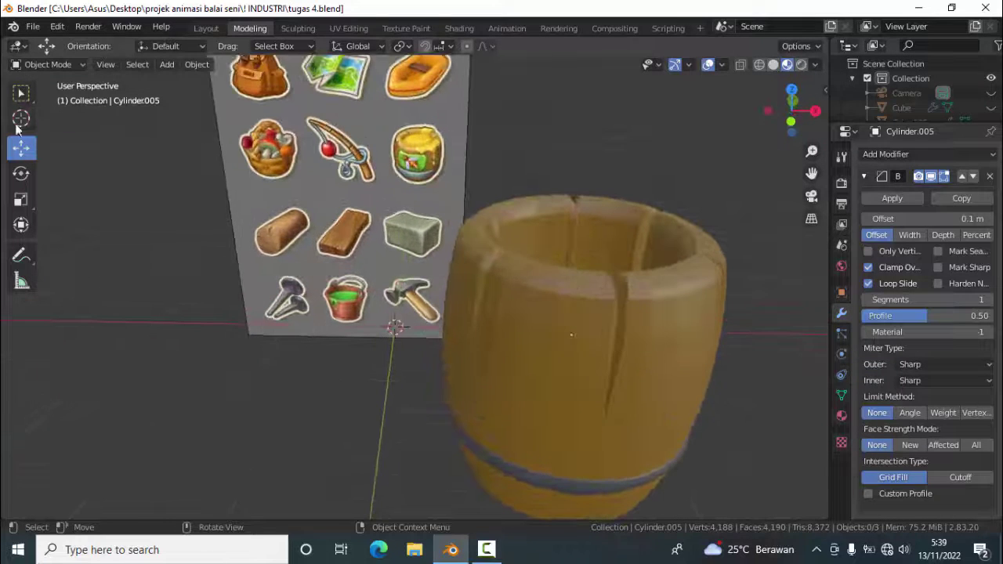
click(64, 98)
click(47, 65)
click(51, 81)
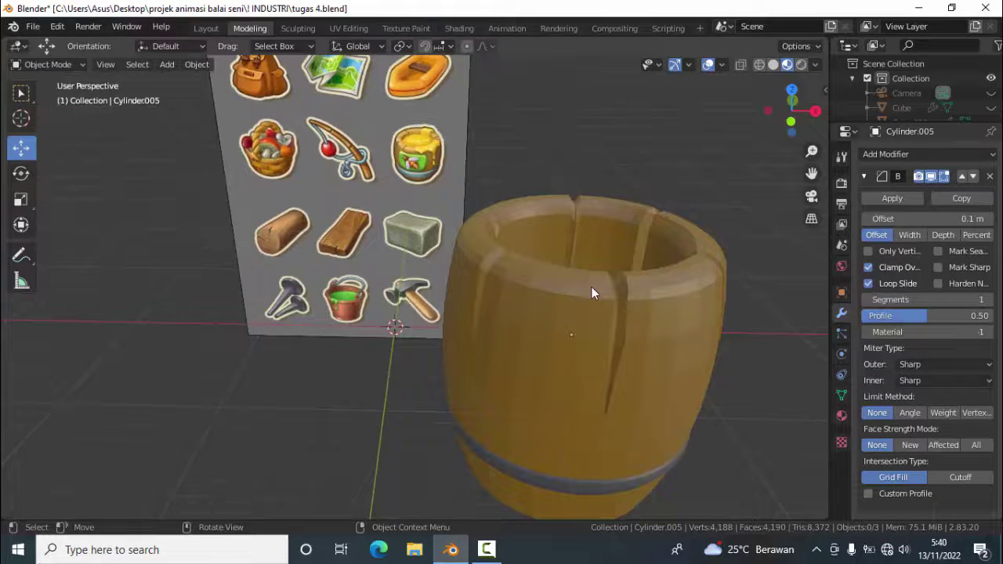
- Set the barrel's Base Color to a paler yellow (H 0.130, S 0.566, V 0.653)
click(842, 415)
click(956, 324)
drag(913, 272, 939, 273)
drag(969, 174, 970, 125)
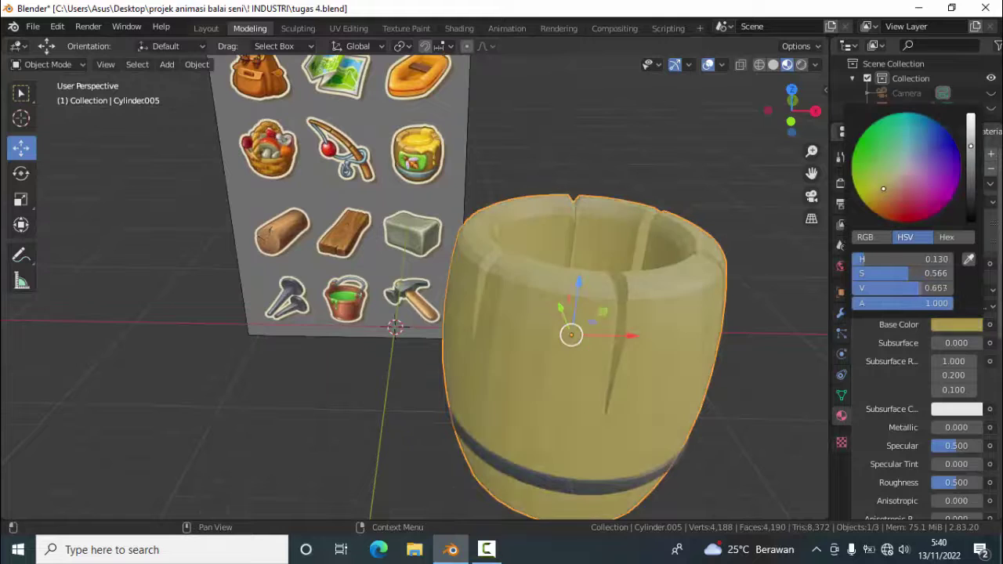
- Preview the recoloured barrel with rendered lighting in Shading and save tugas 4.blend
click(801, 64)
click(460, 28)
middle_drag(584, 254, 574, 324)
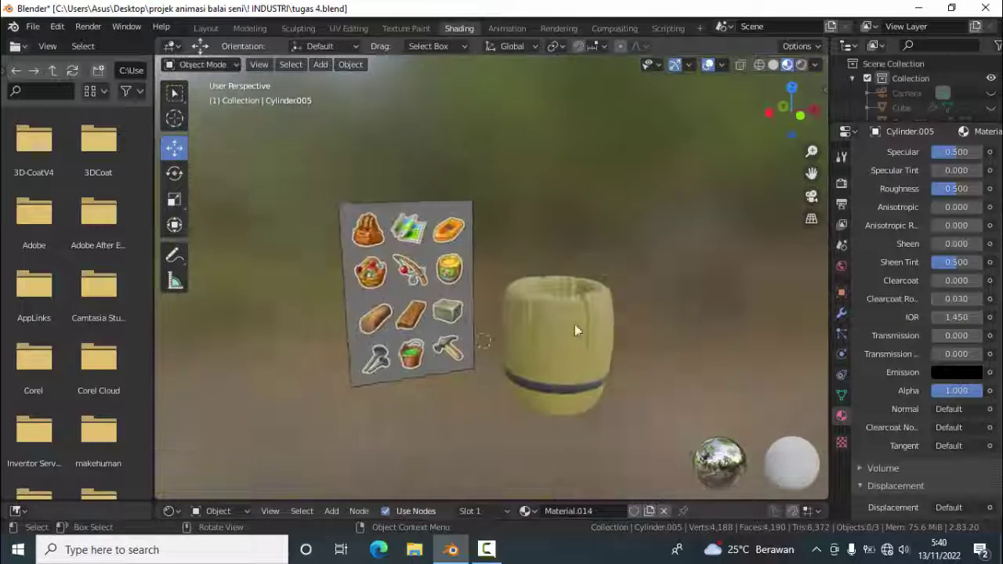
scroll(580, 329, up, 3)
scroll(556, 332, down, 3)
scroll(556, 338, up, 2)
key(ctrl+s)
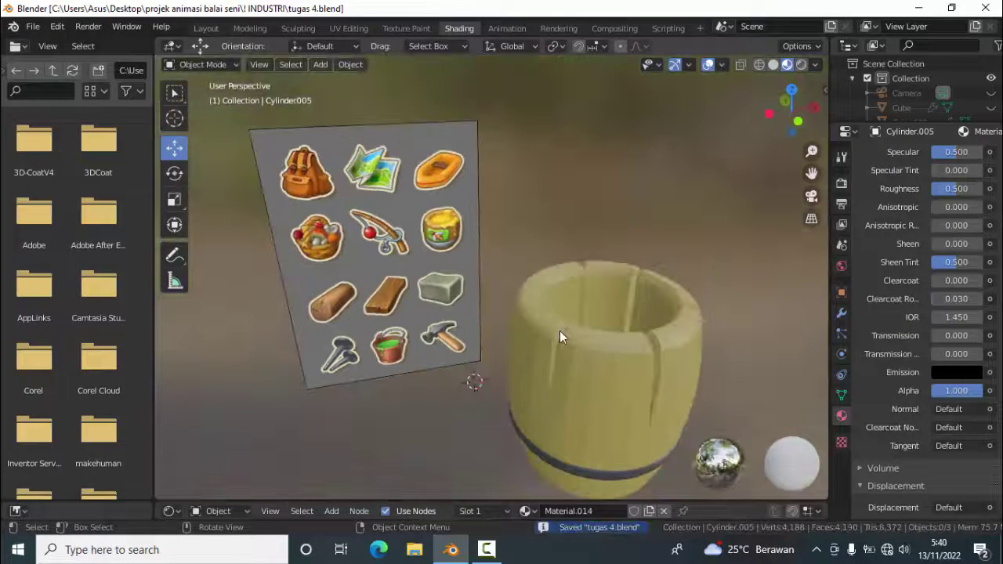